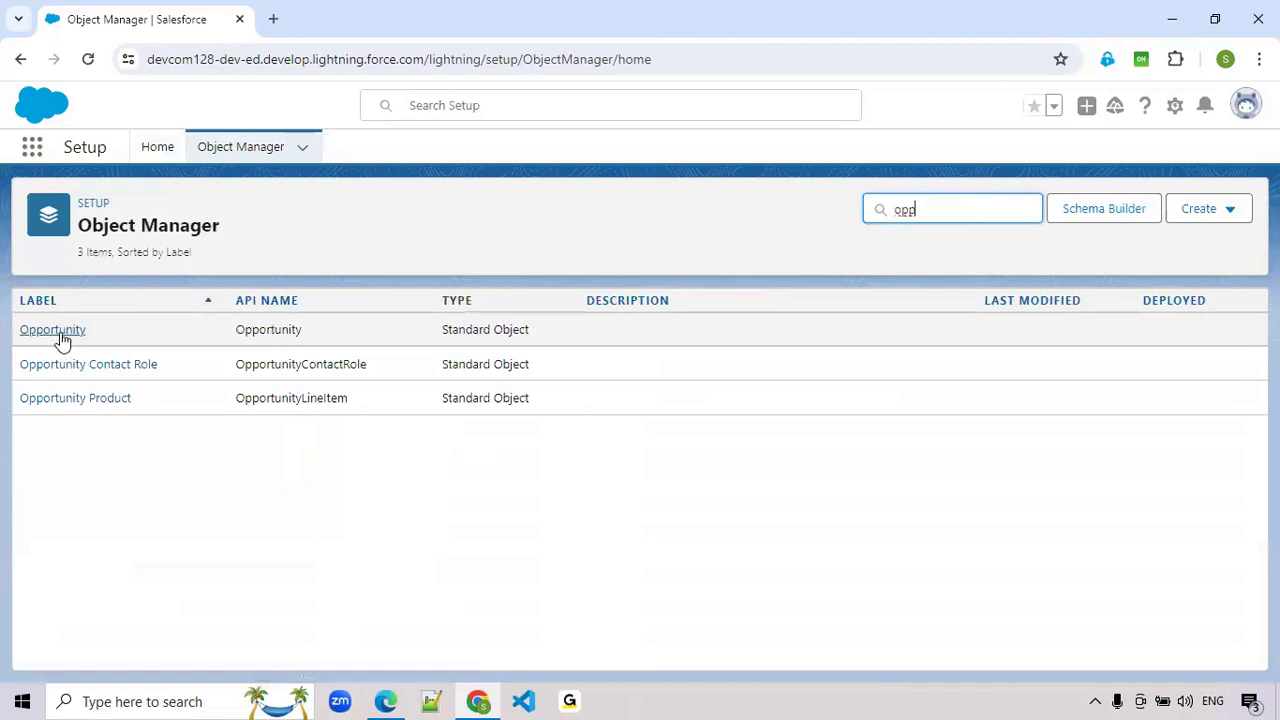
- Open the Opportunity object's fields and relationships and look through the existing fields
left_click(60, 333)
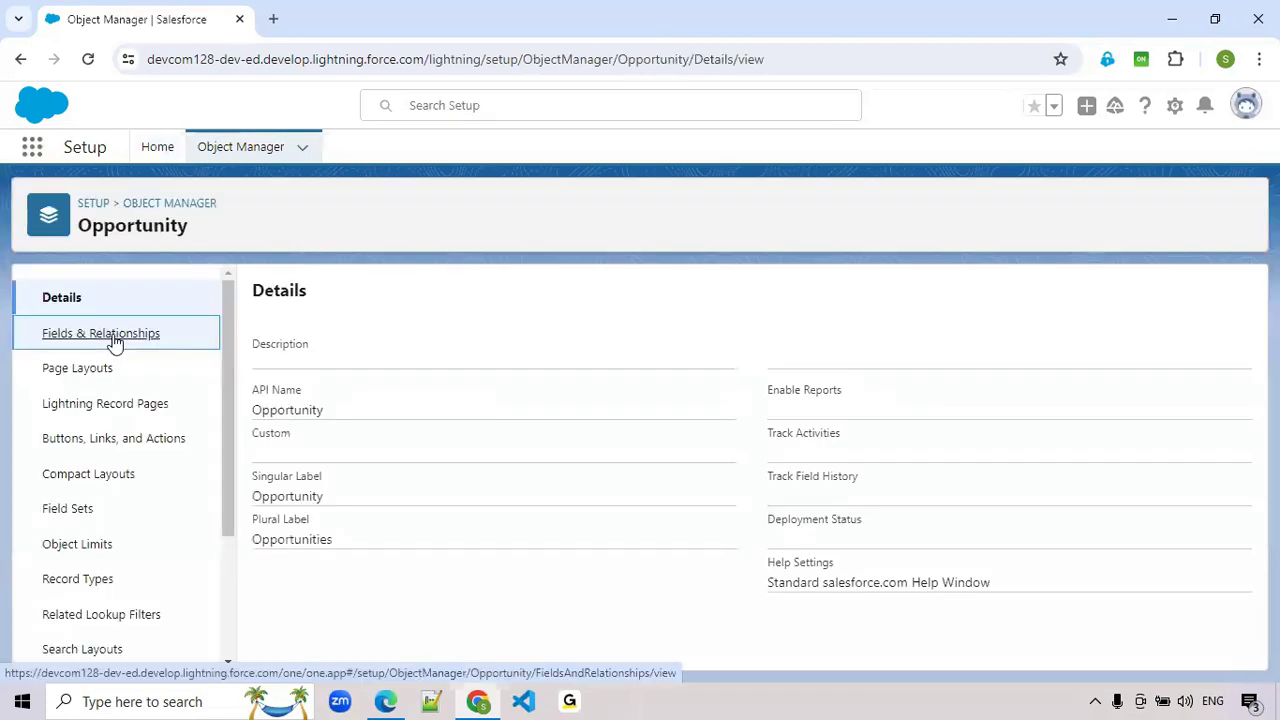
left_click(115, 342)
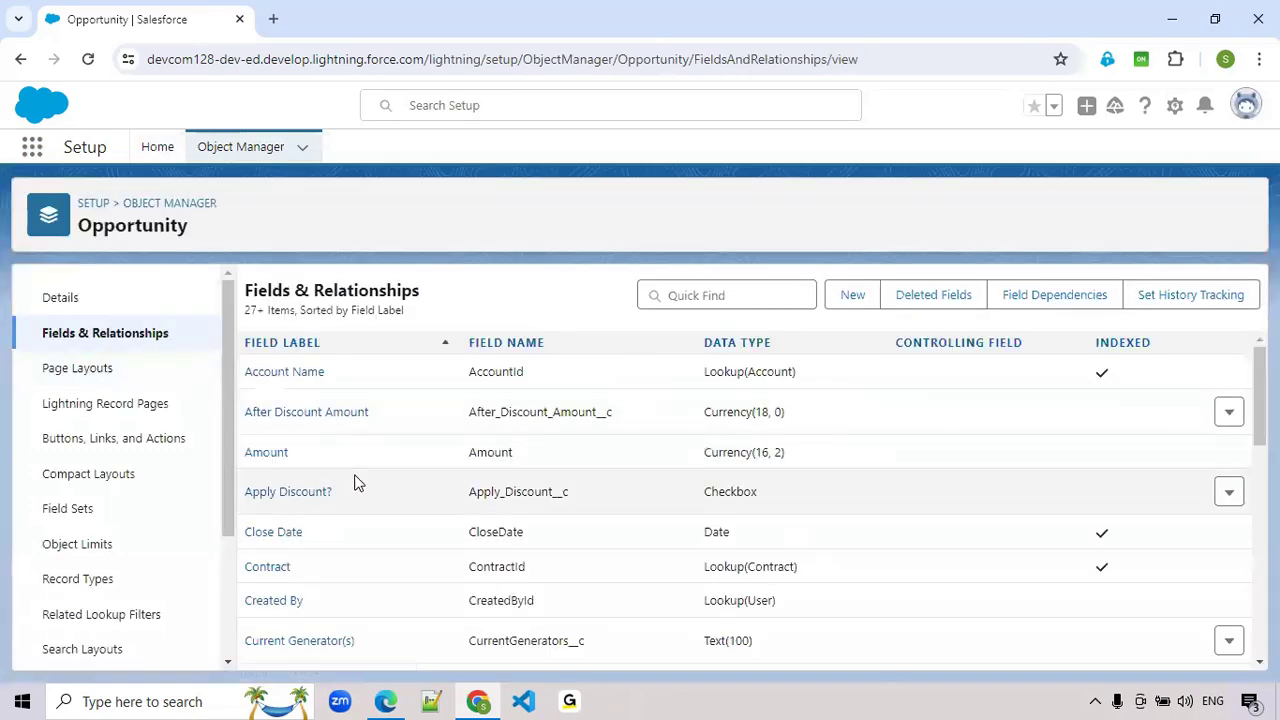
scroll(497, 530, "down", 5)
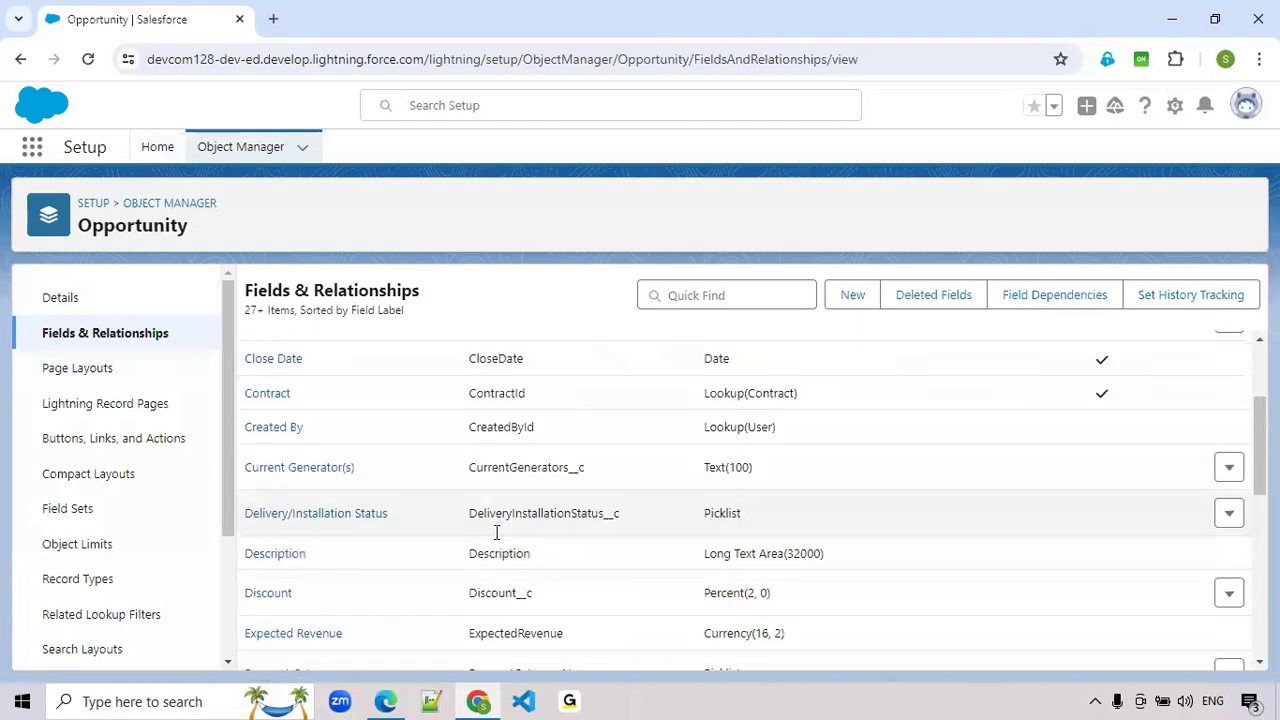
scroll(497, 540, "down", 2)
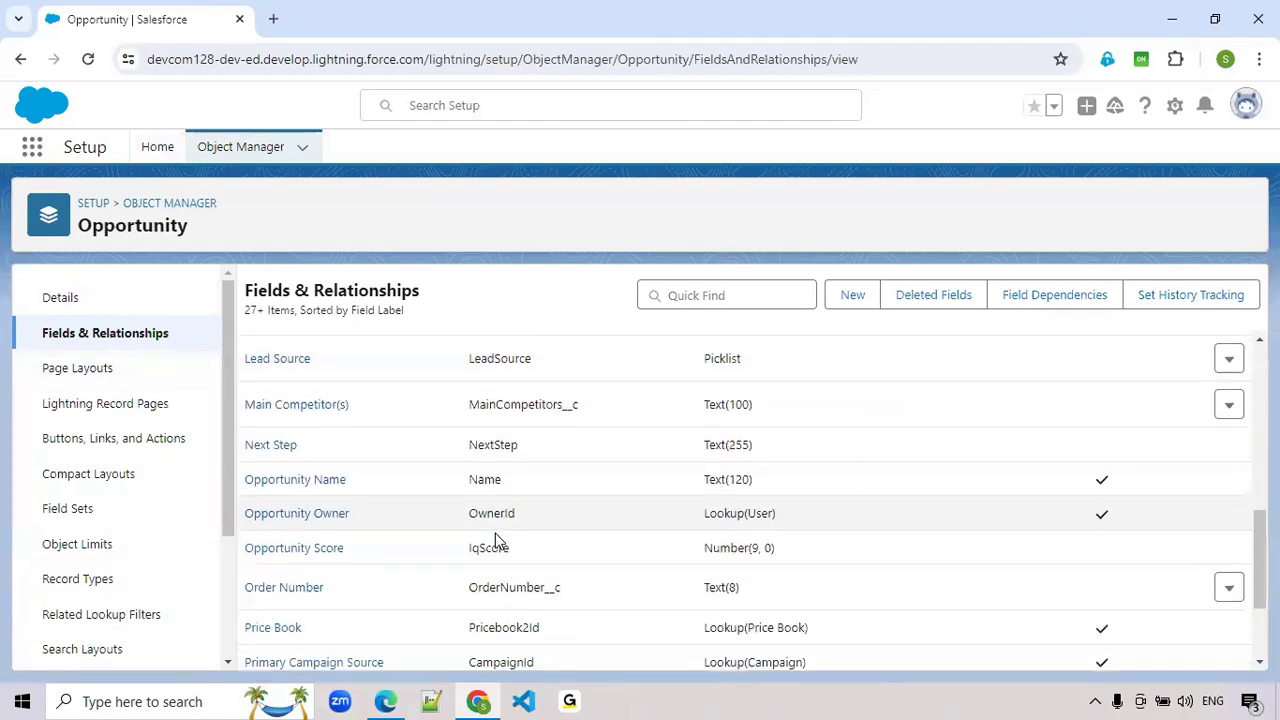
scroll(495, 540, "down", 2)
scroll(495, 536, "down", 1)
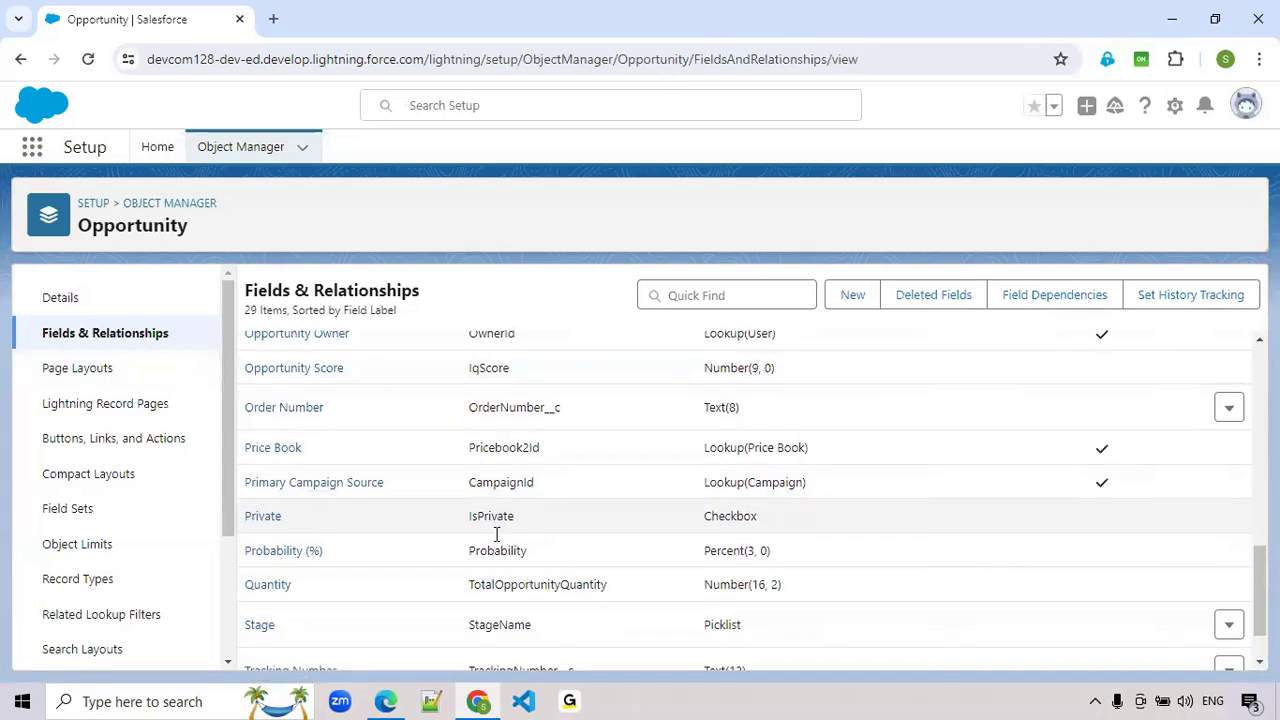
scroll(495, 536, "up", 7)
scroll(495, 540, "up", 3)
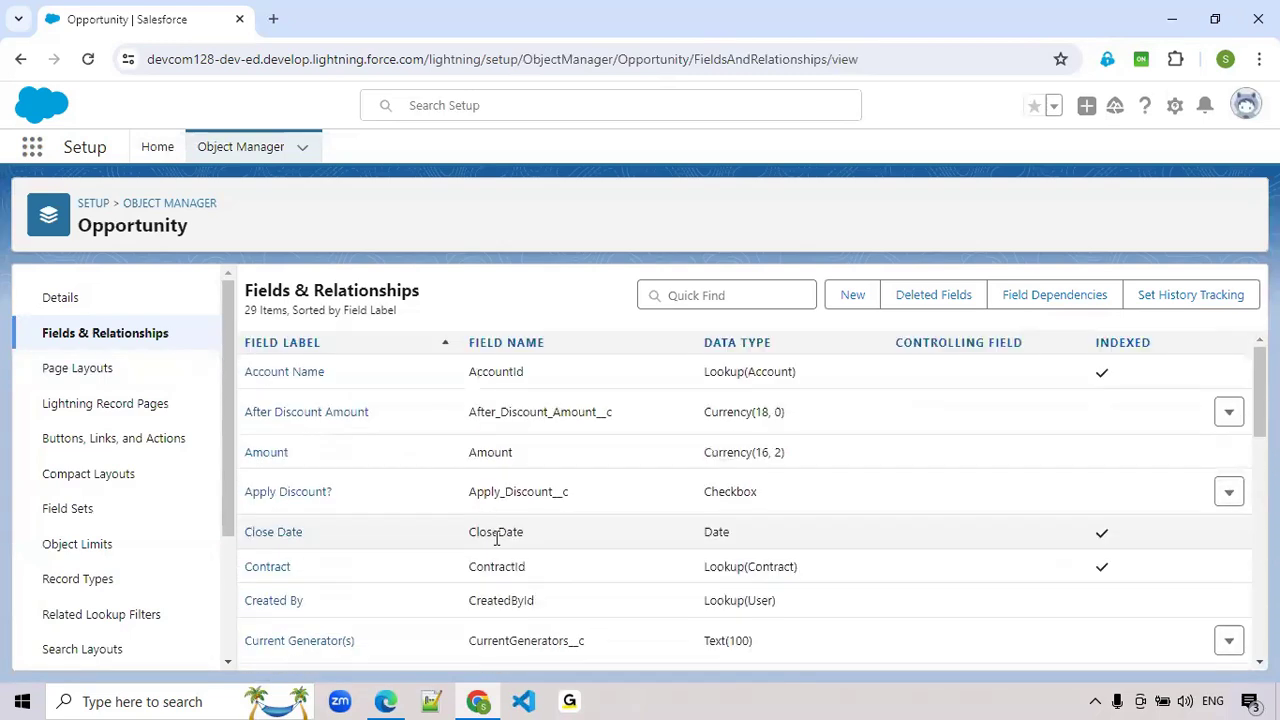
- Start a new custom field on the Opportunity object with Formula as its data type
left_click(709, 294)
left_click(848, 303)
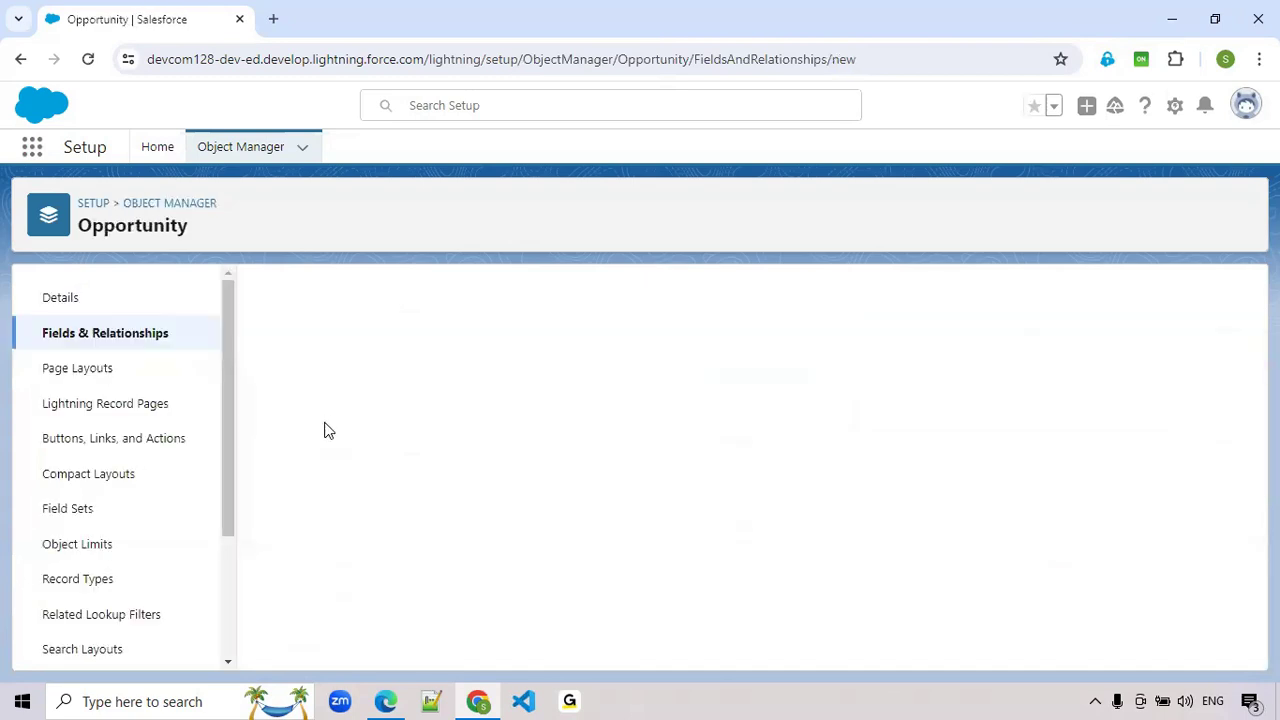
left_click(292, 566)
left_click(1175, 386)
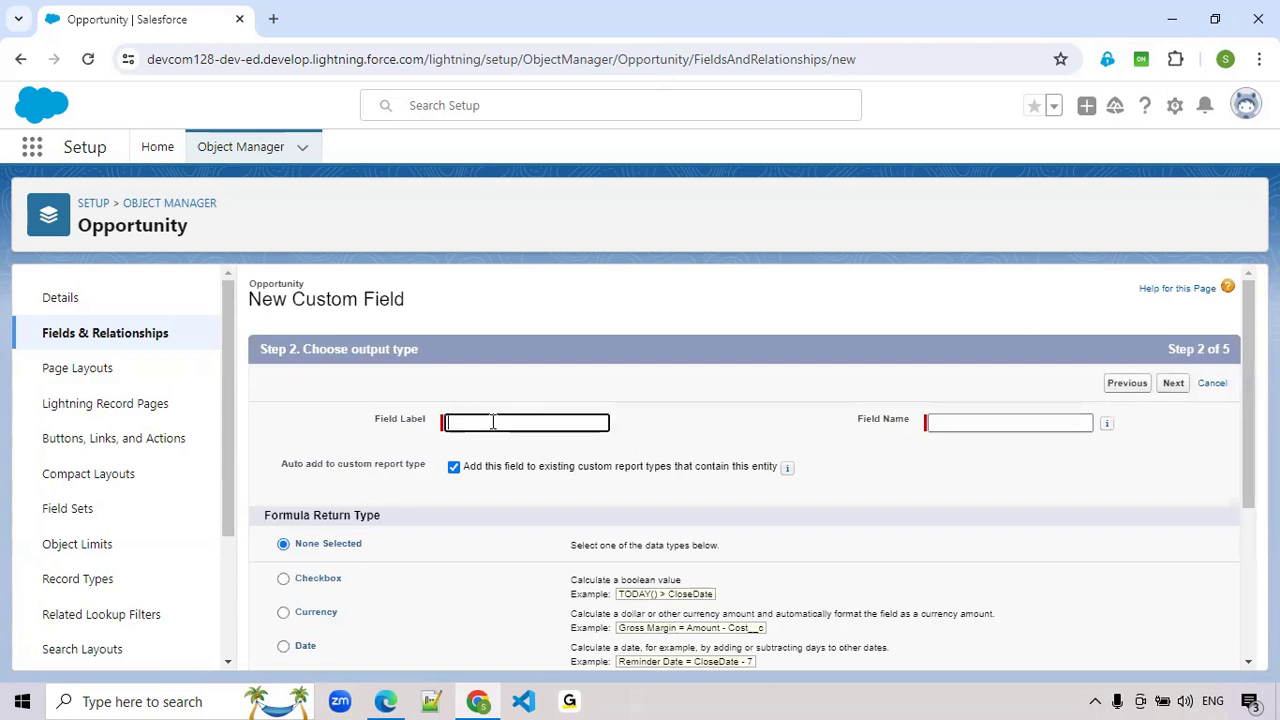
- Label the formula field "Opportunity Created Date", generate its field name, and set the return type to Date
left_click(492, 422)
type("OppO")
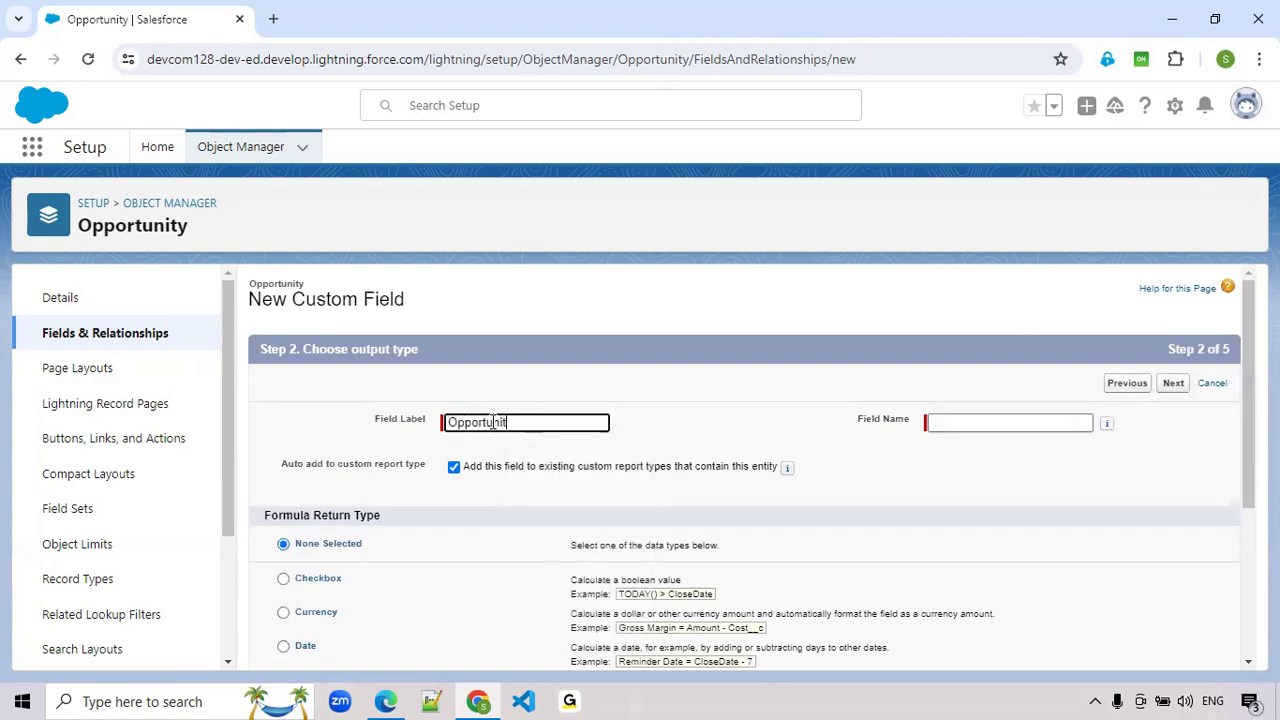
type("rtunity Created Date")
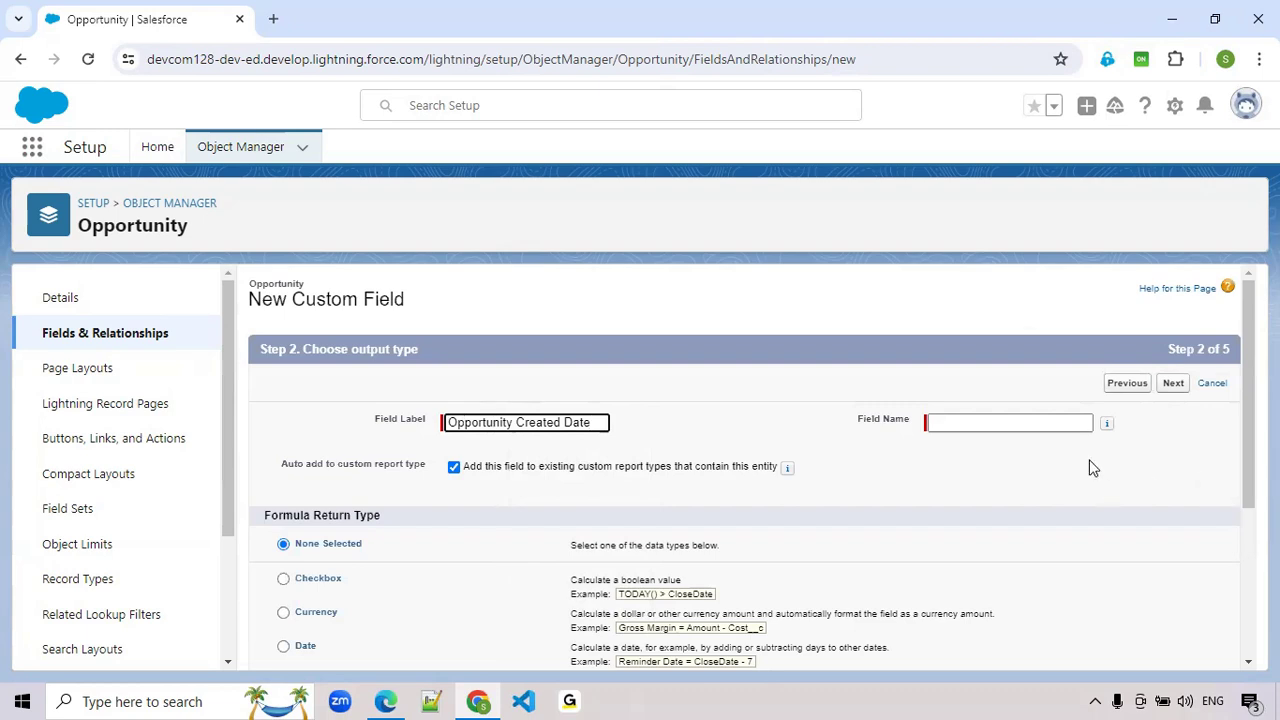
left_click(945, 421)
scroll(323, 620, "down", 1)
left_click(302, 553)
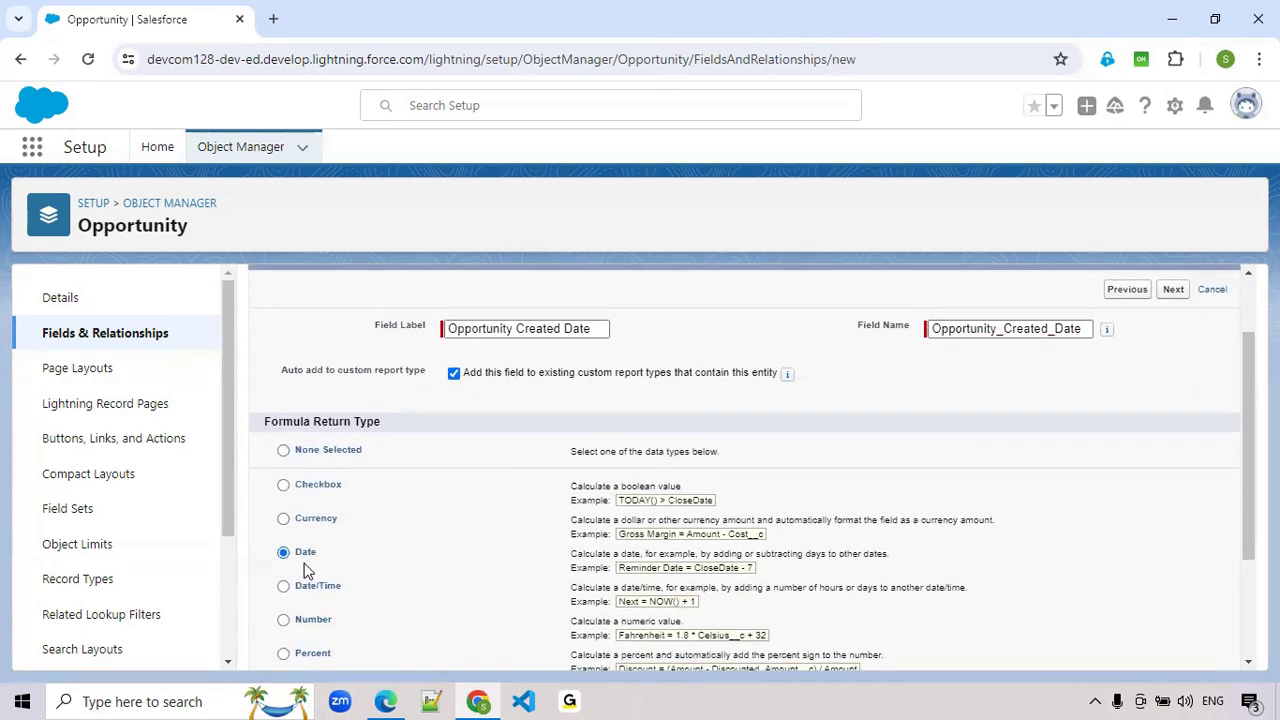
left_click(1177, 292)
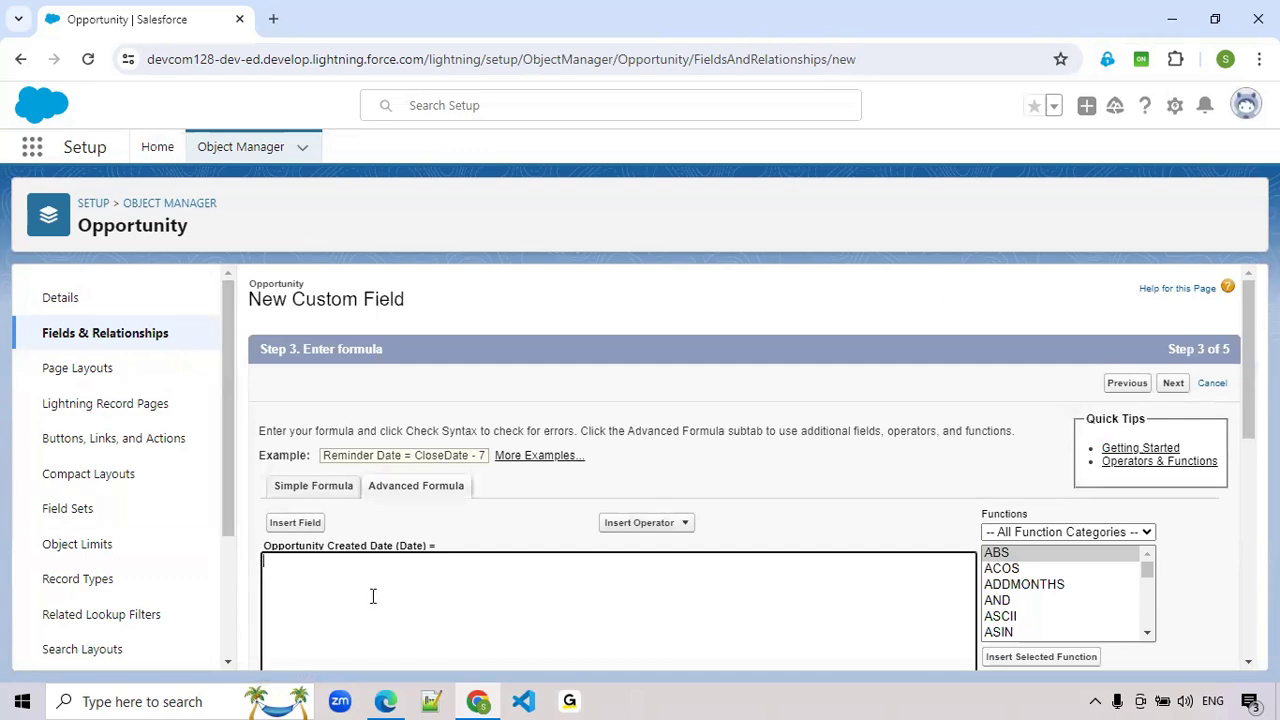
- Insert the DATEVALUE function into the advanced formula
scroll(734, 597, "down", 1)
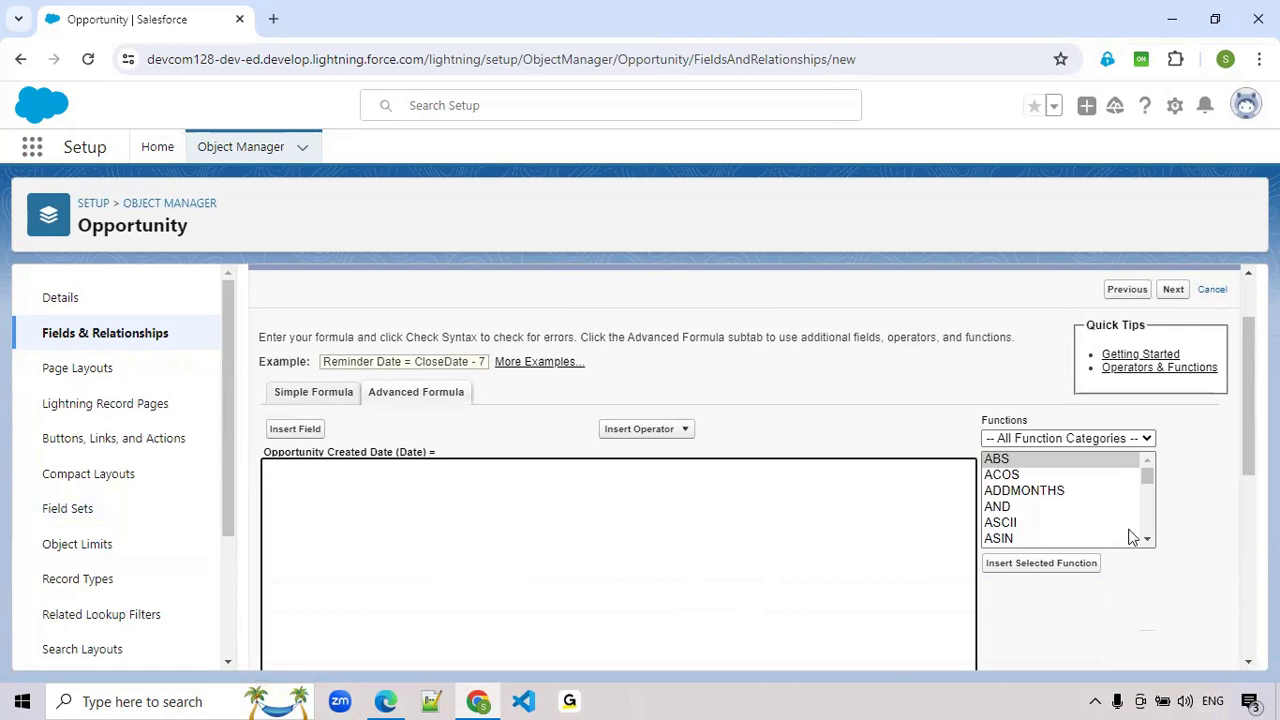
left_click(1012, 492)
key("d")
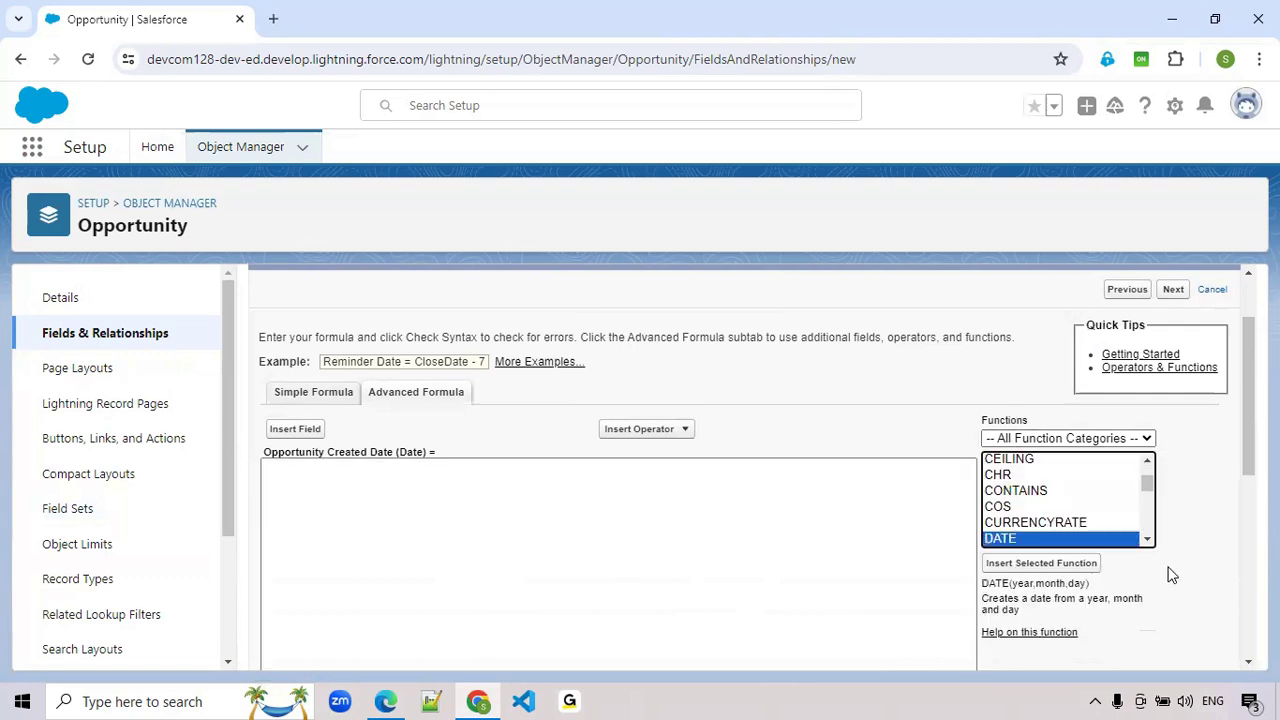
left_click(1147, 541)
left_click(1147, 541)
left_click(1040, 495)
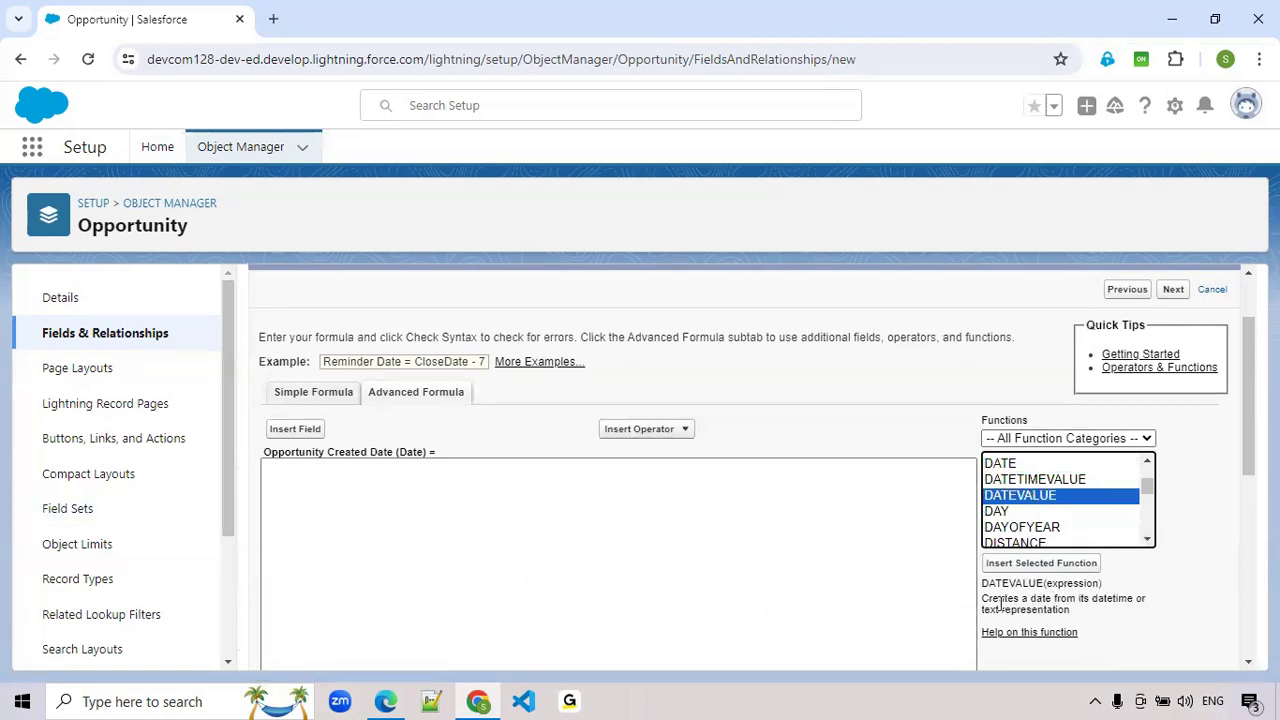
left_click(1052, 566)
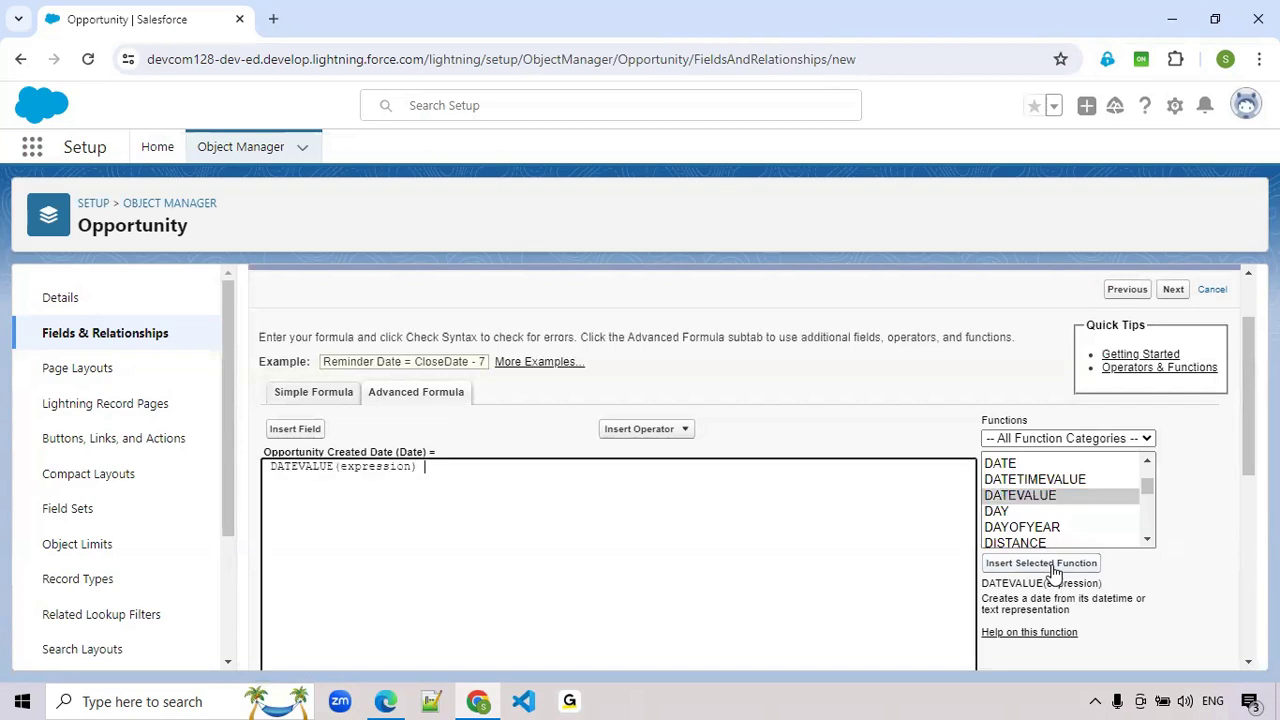
- Replace the expression placeholder with the Opportunity's Created Date field, giving DATEVALUE(CreatedDate), and continue to field-level security
double_click(367, 467)
key("BackSpace")
left_click(294, 430)
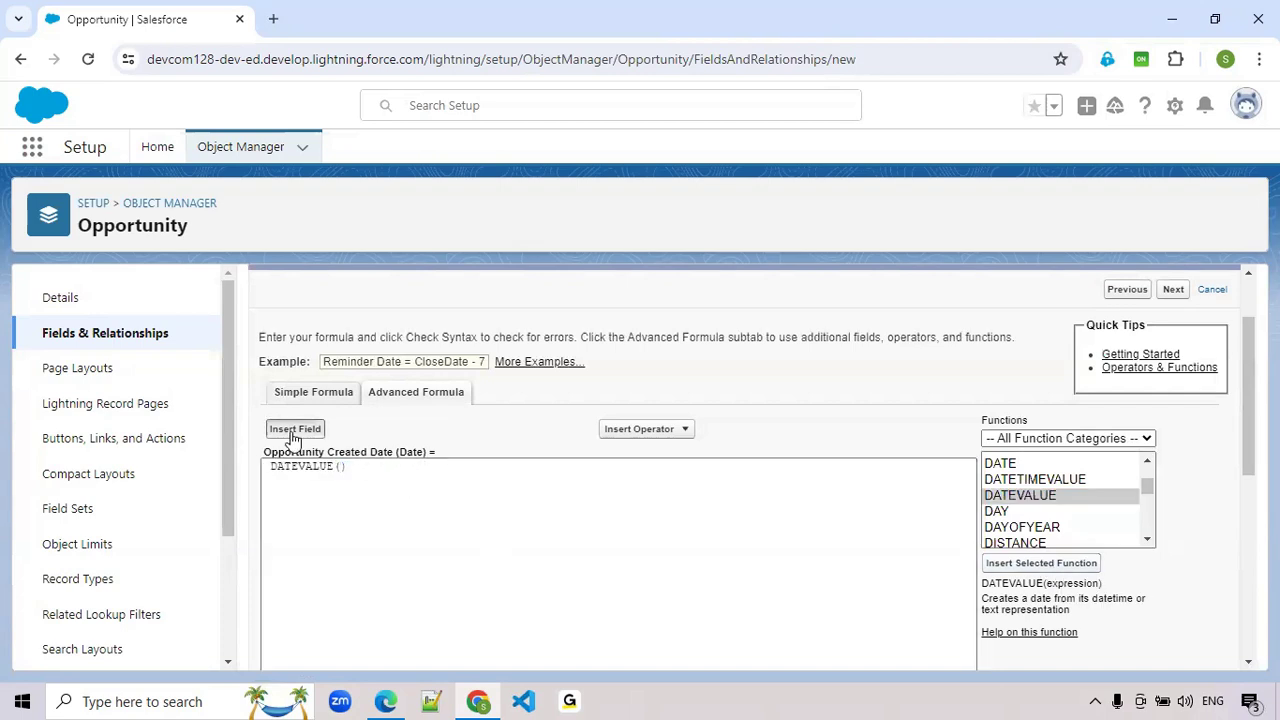
left_click(563, 478)
left_click(562, 493)
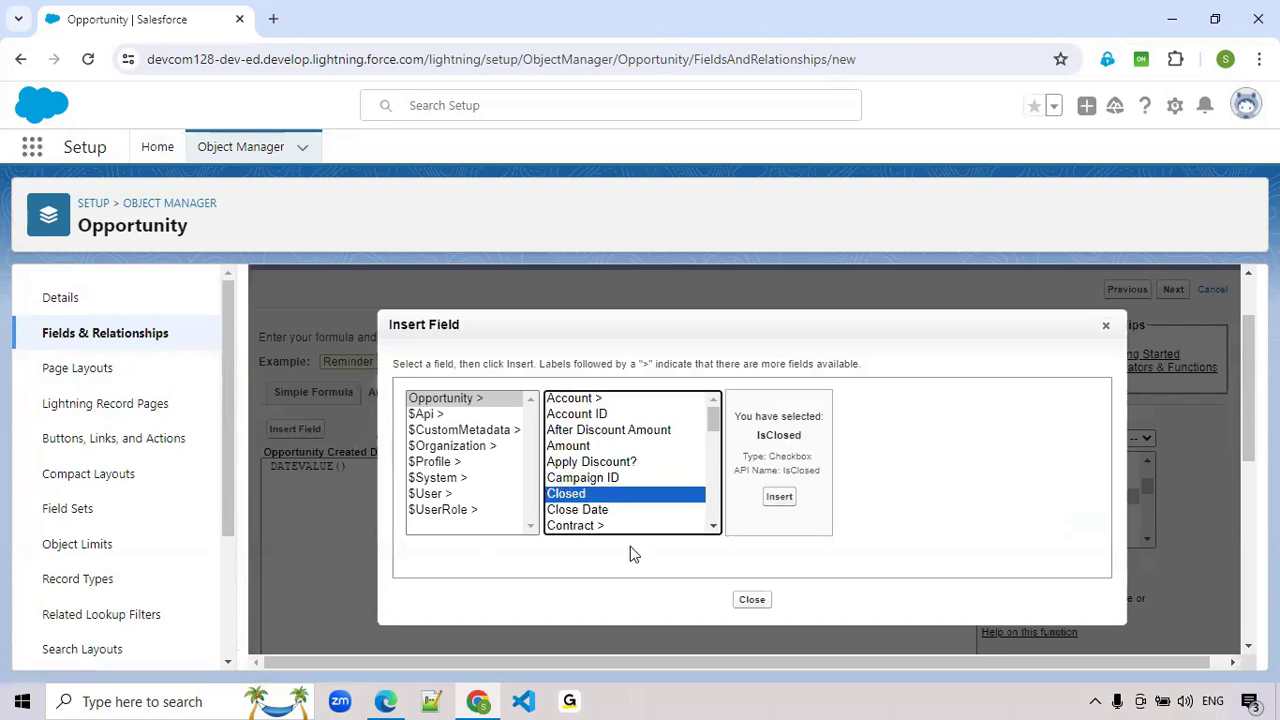
left_click(713, 526)
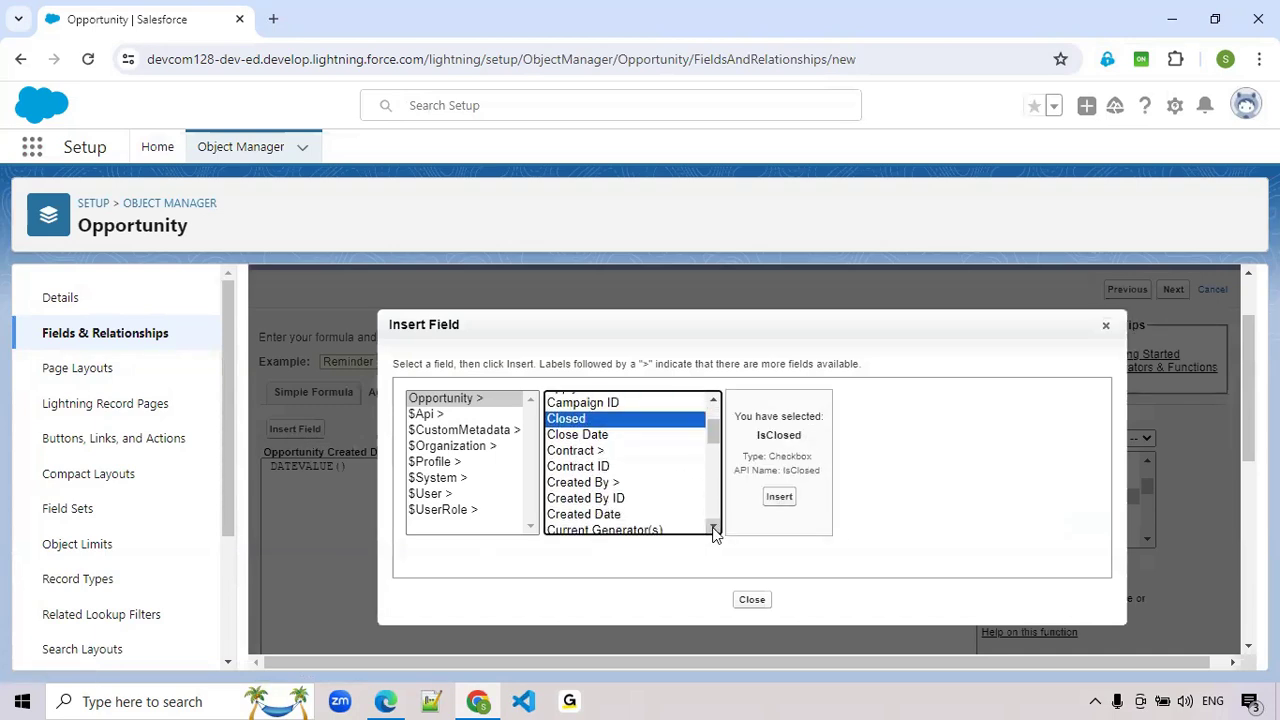
left_click(592, 478)
left_click(788, 497)
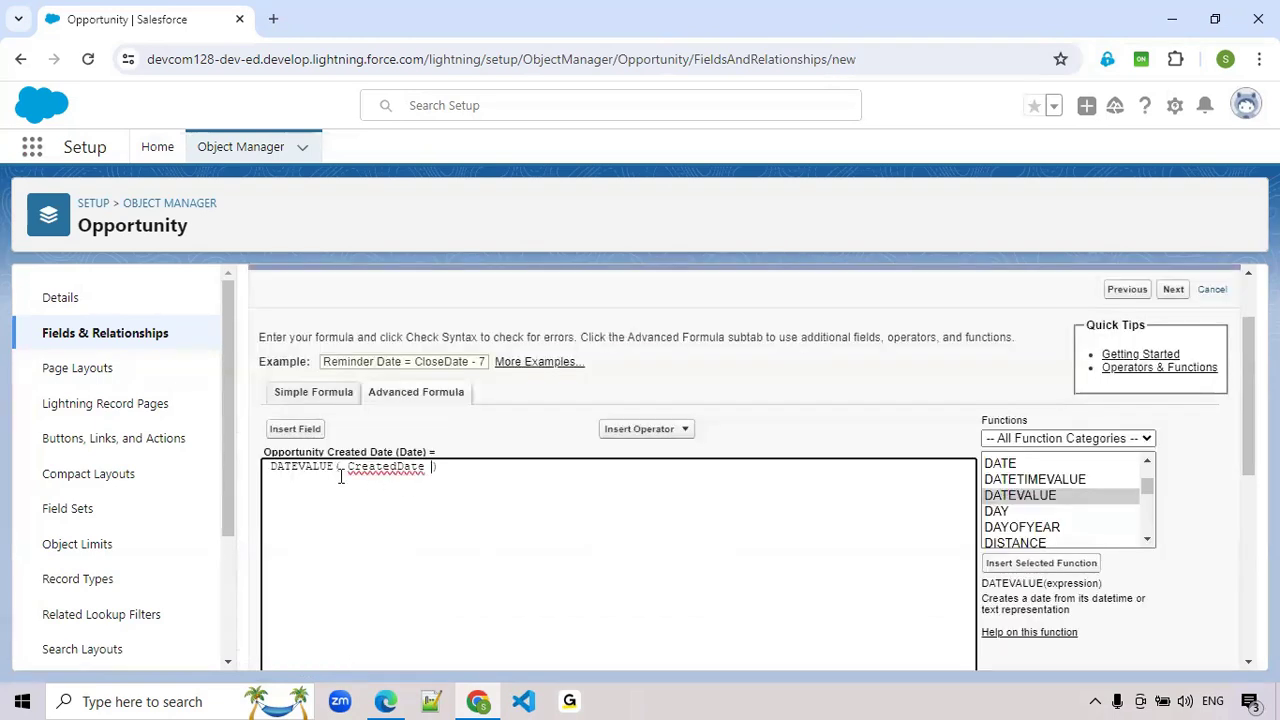
left_click(348, 468)
key("BackSpace")
key("BackSpace")
scroll(474, 526, "down", 5)
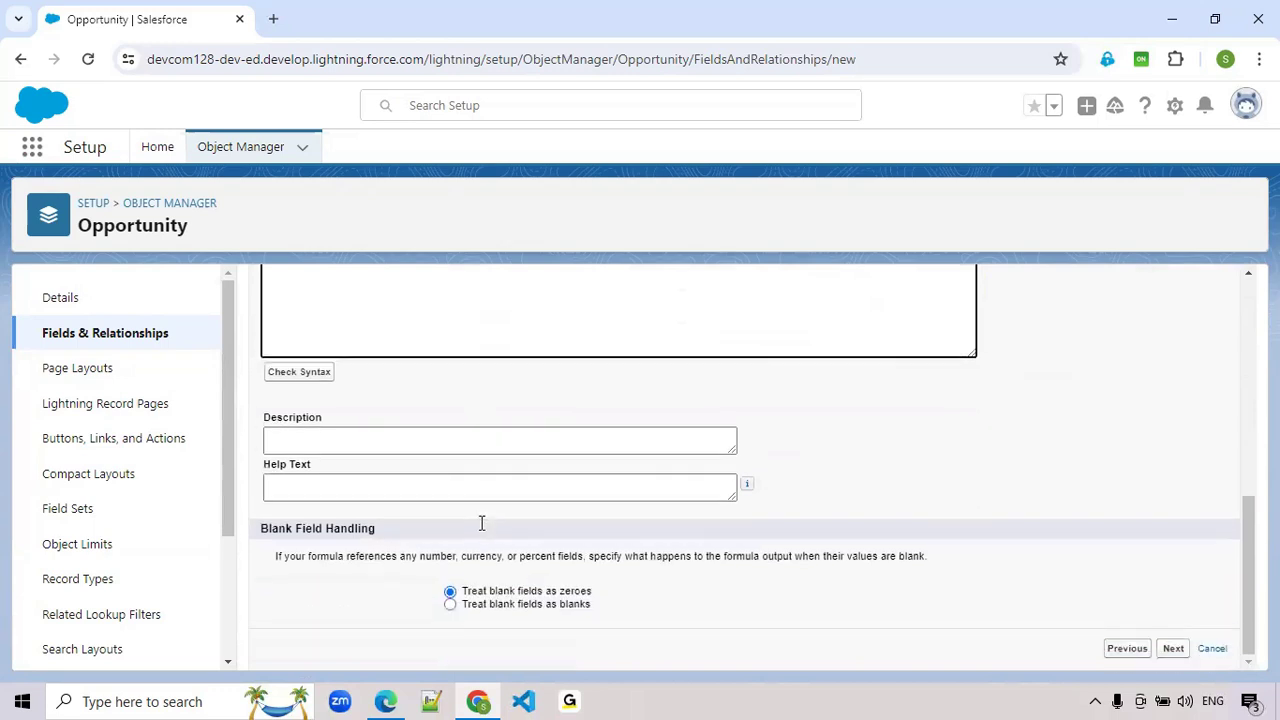
left_click(1174, 649)
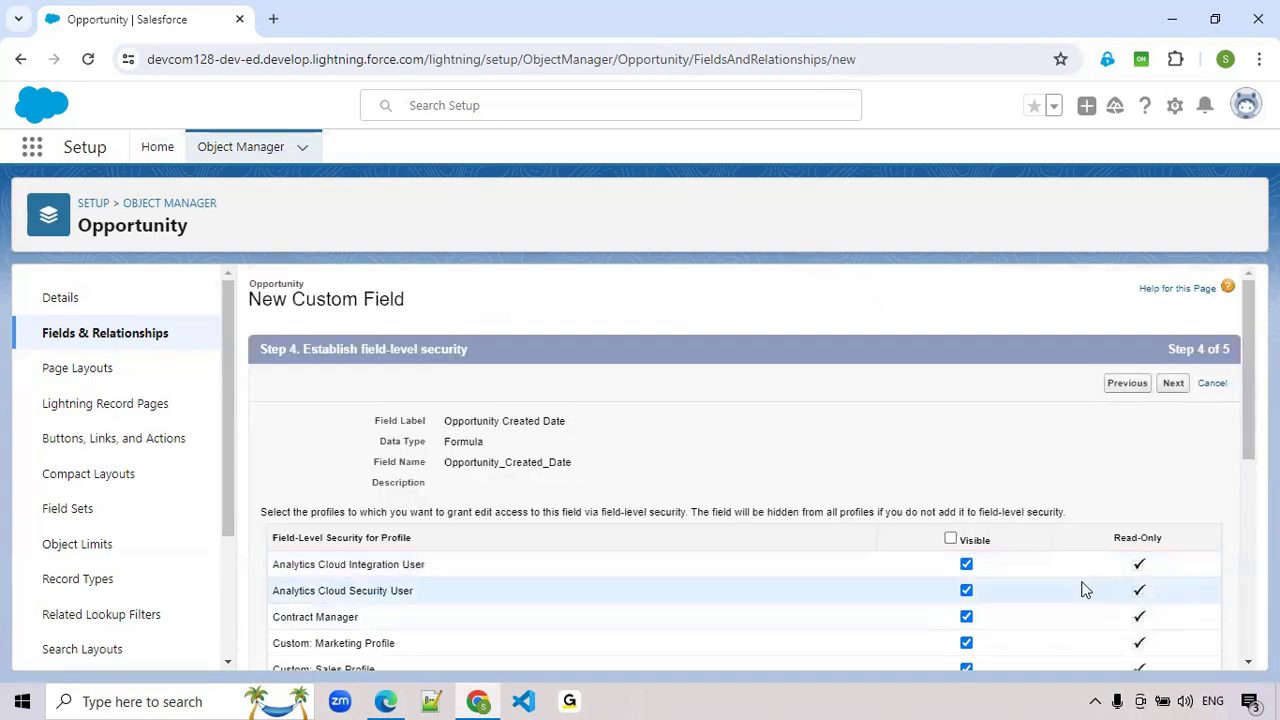
- Accept the default field-level security, exclude the field from all page layouts, and save it
scroll(1094, 589, "down", 4)
scroll(1094, 589, "up", 4)
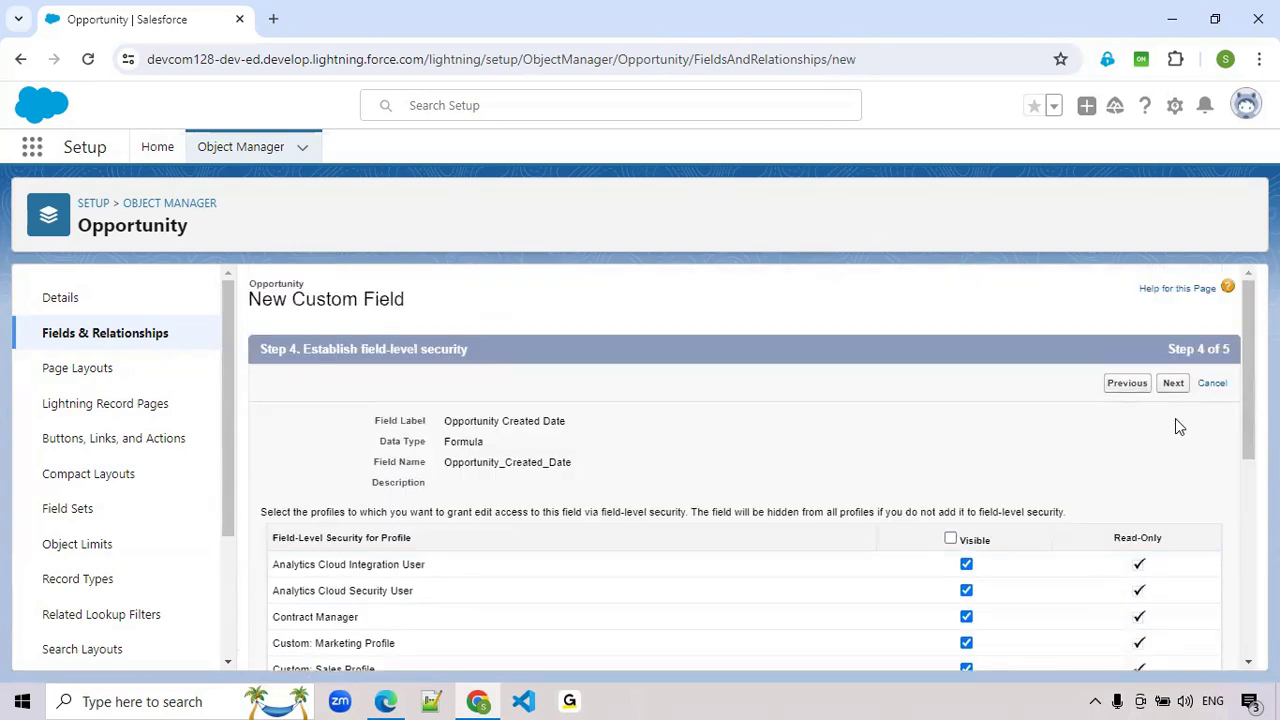
left_click(1176, 390)
left_click(282, 568)
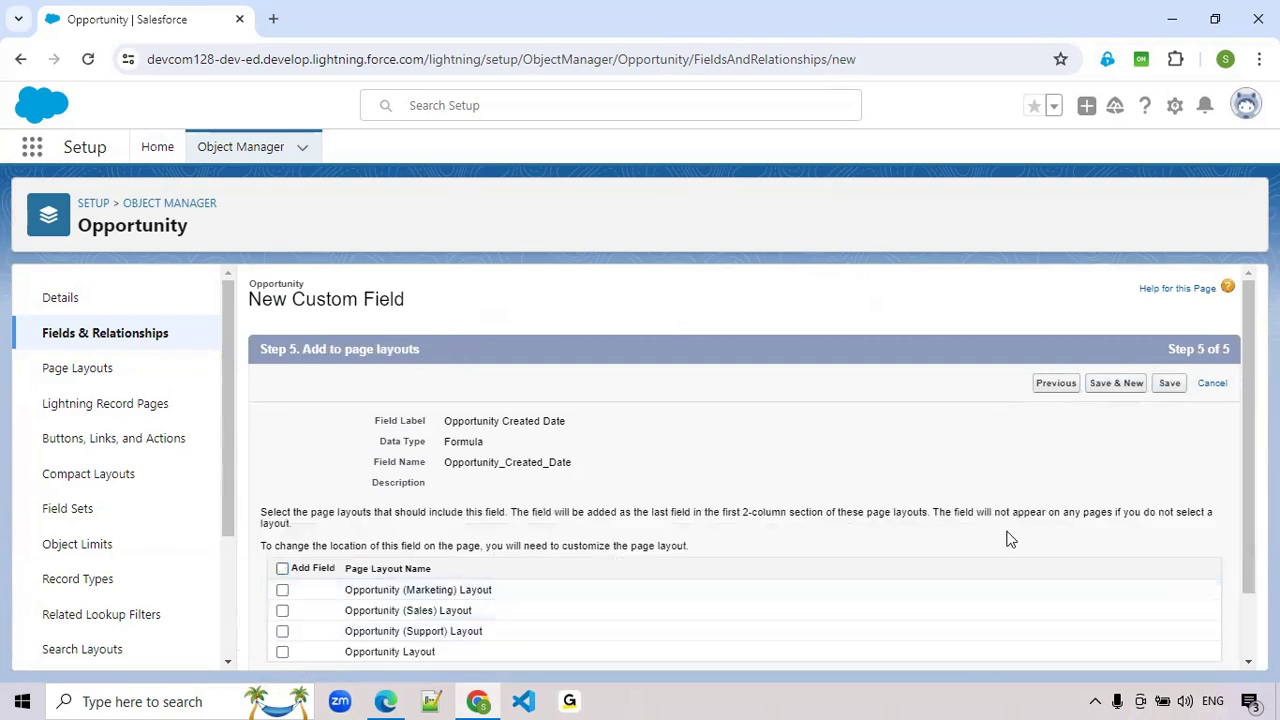
left_click(1174, 389)
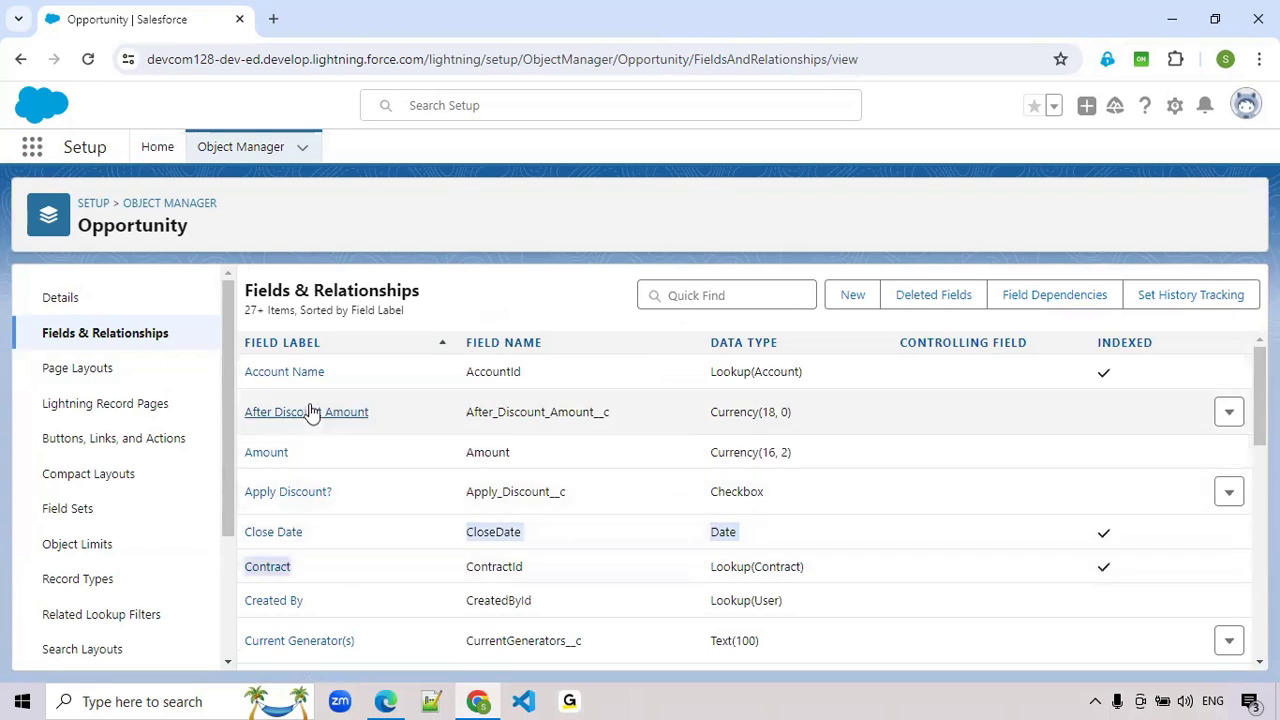
- Search the Opportunity fields for "Opp" and open the Opportunity Created Date field's definition
left_click(714, 296)
type("Opp")
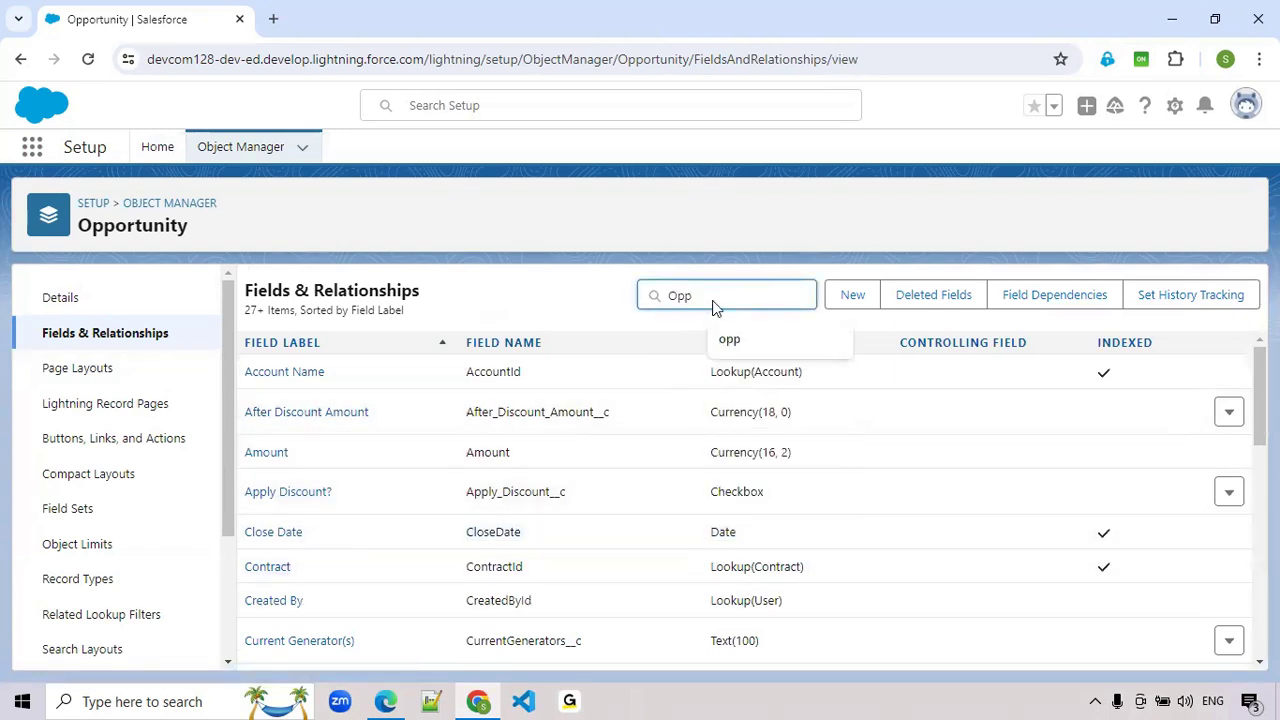
left_click(309, 387)
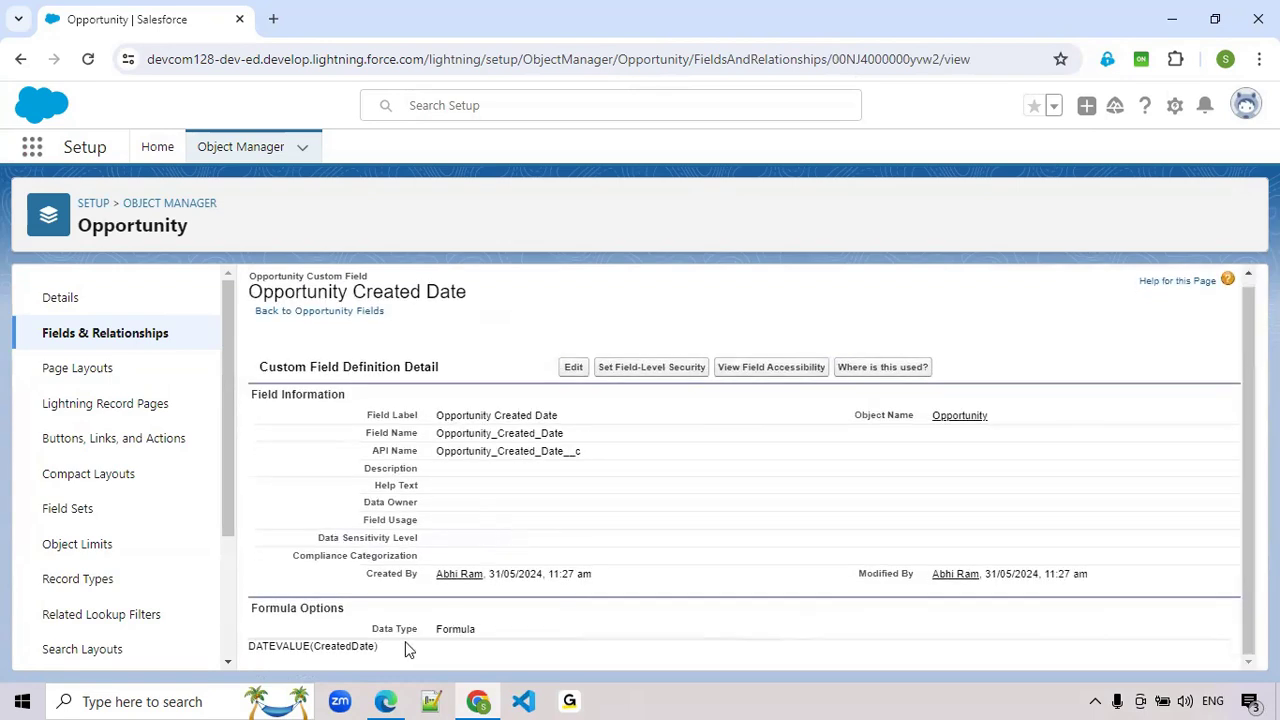
- Return to Setup Home, search for "Flows", and open the Flows page under Process Automation
left_click(148, 150)
left_click(119, 199)
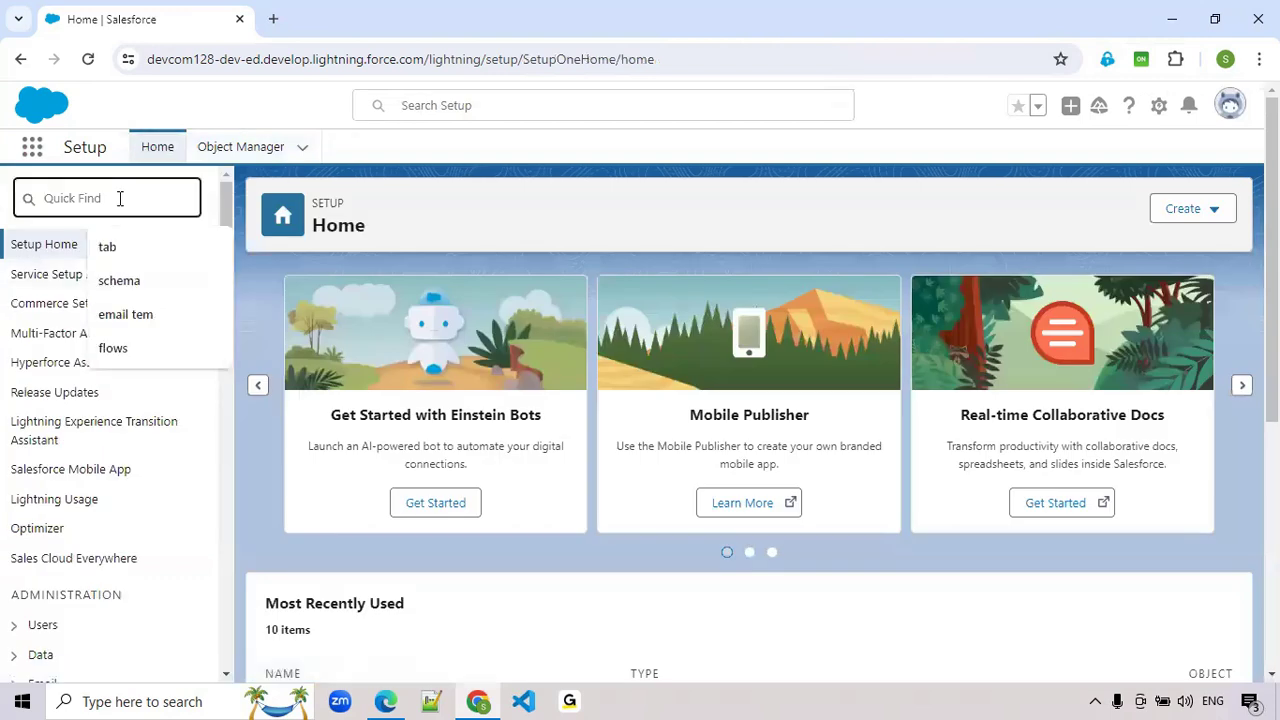
type("Flows")
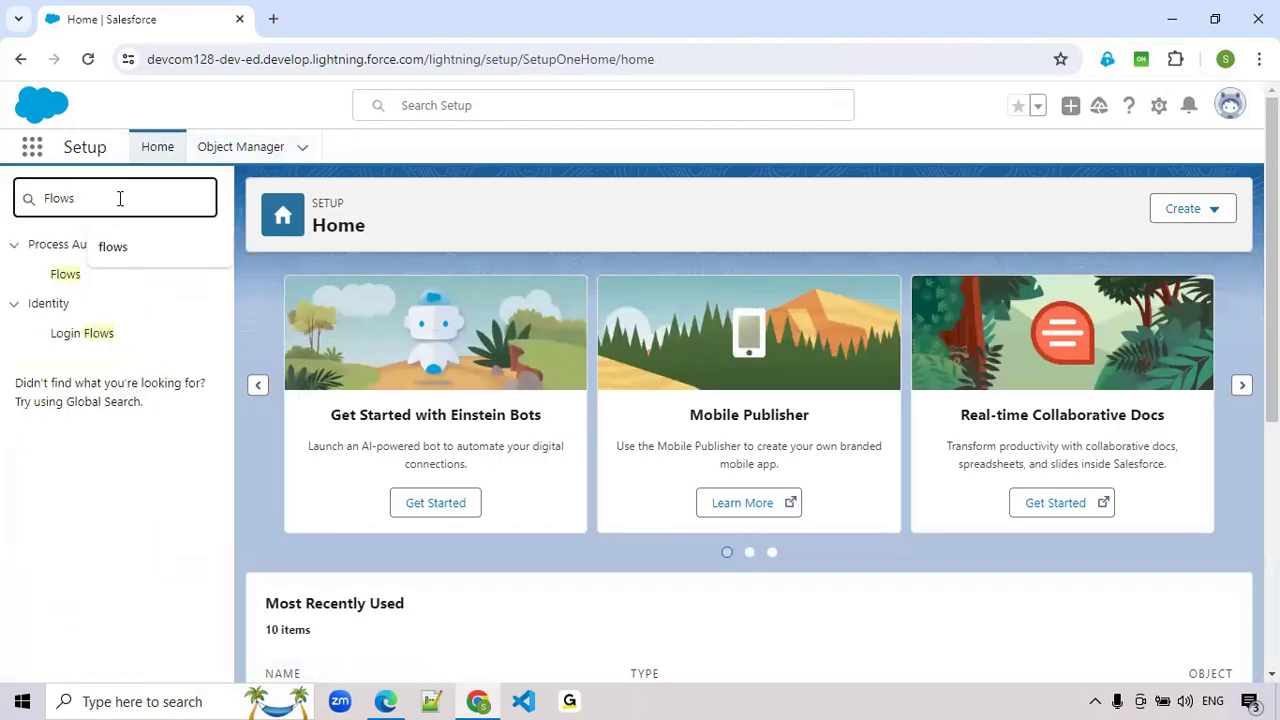
left_click(67, 284)
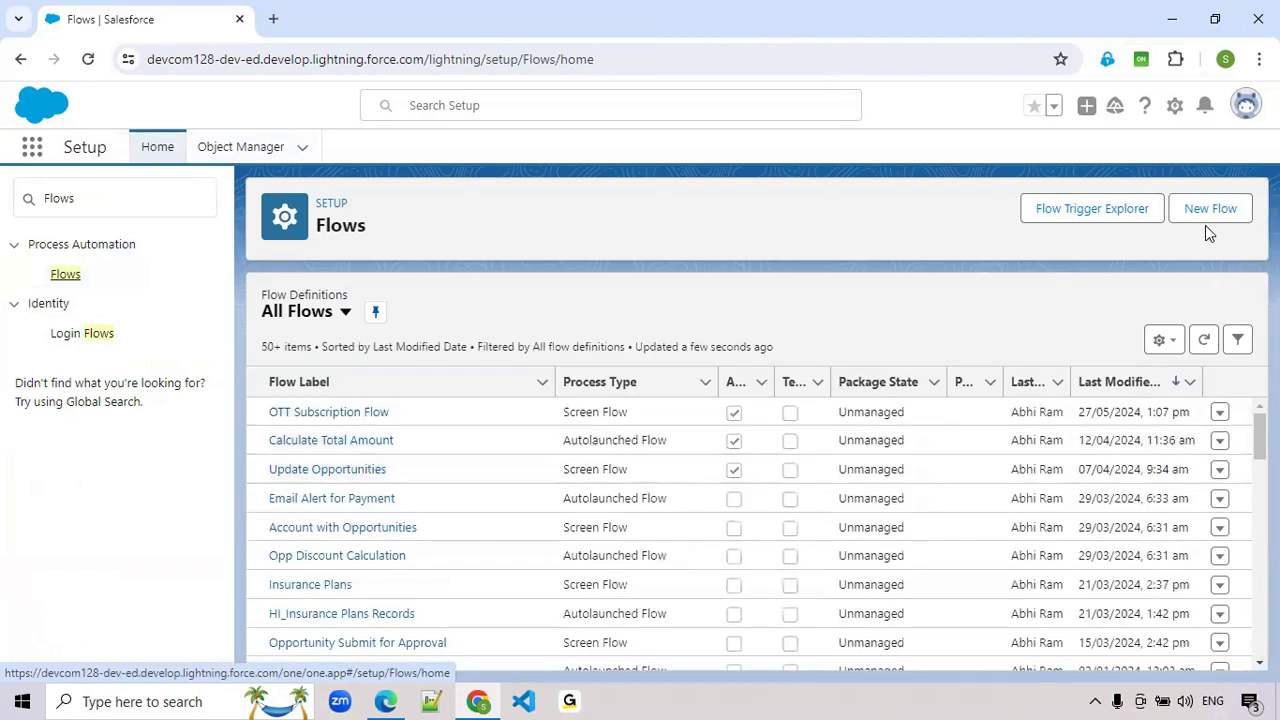
- Create a new Schedule-Triggered Flow
left_click(1208, 216)
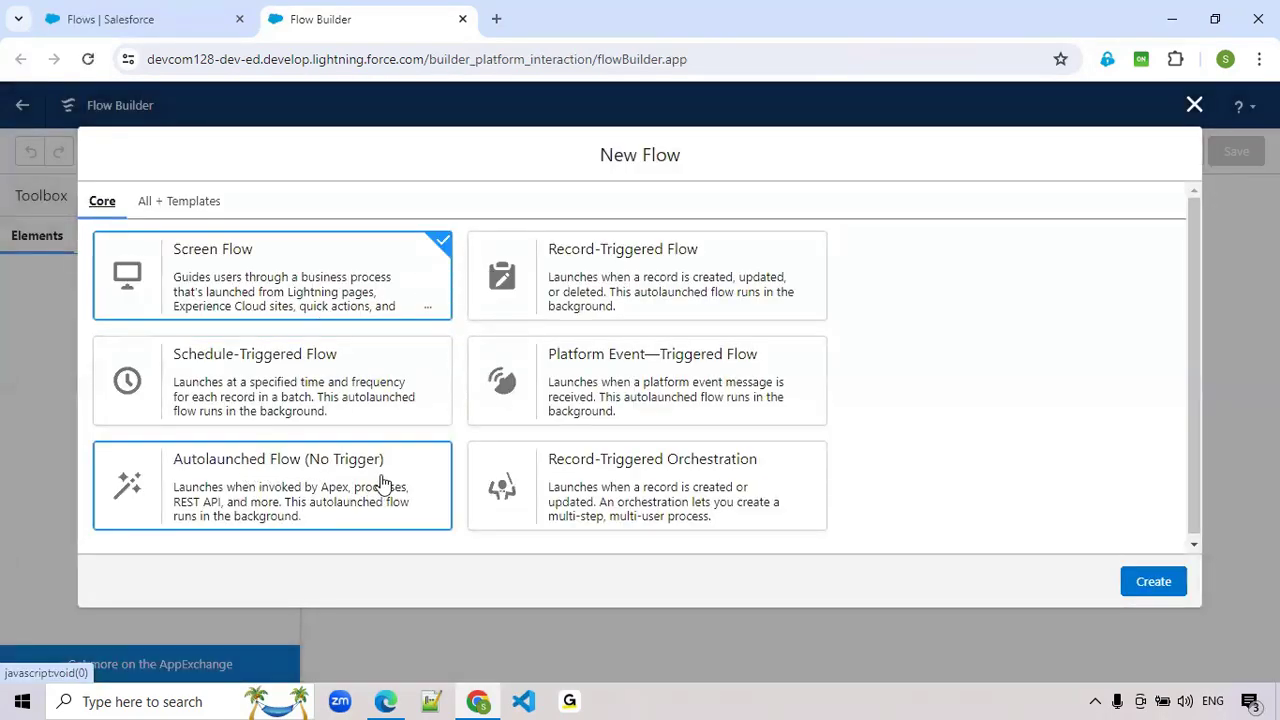
left_click(310, 400)
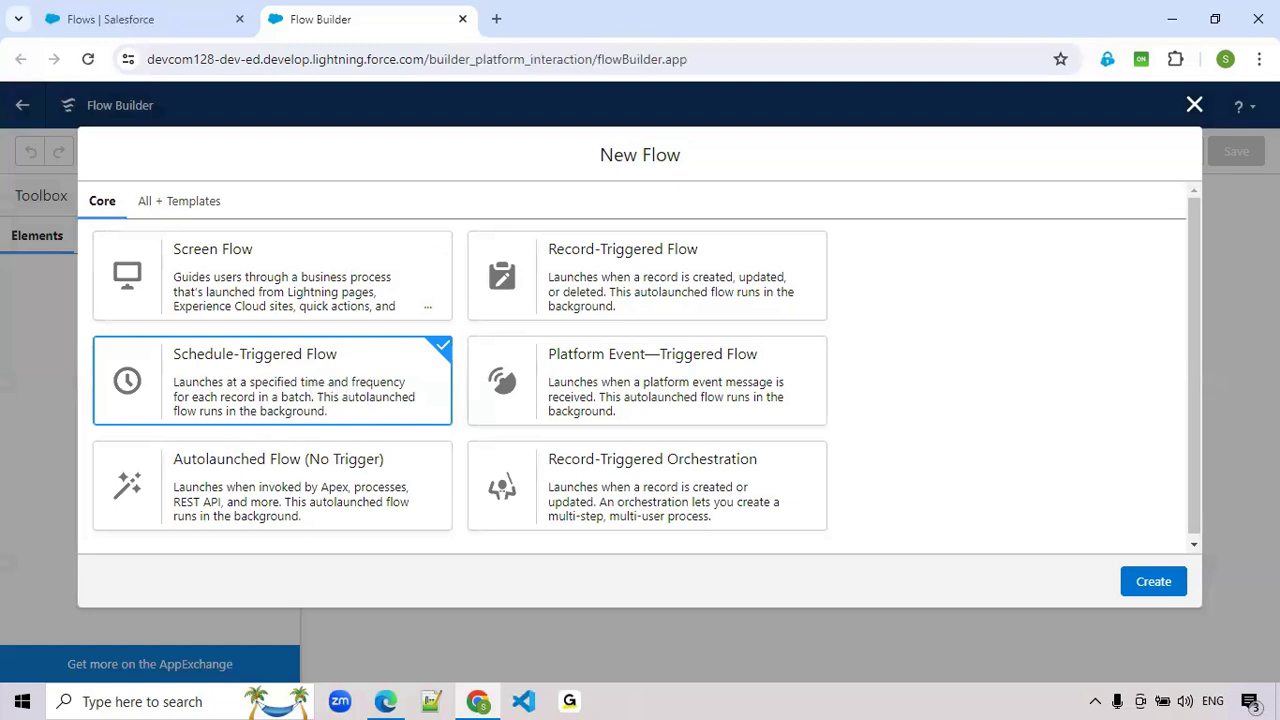
left_click(1158, 585)
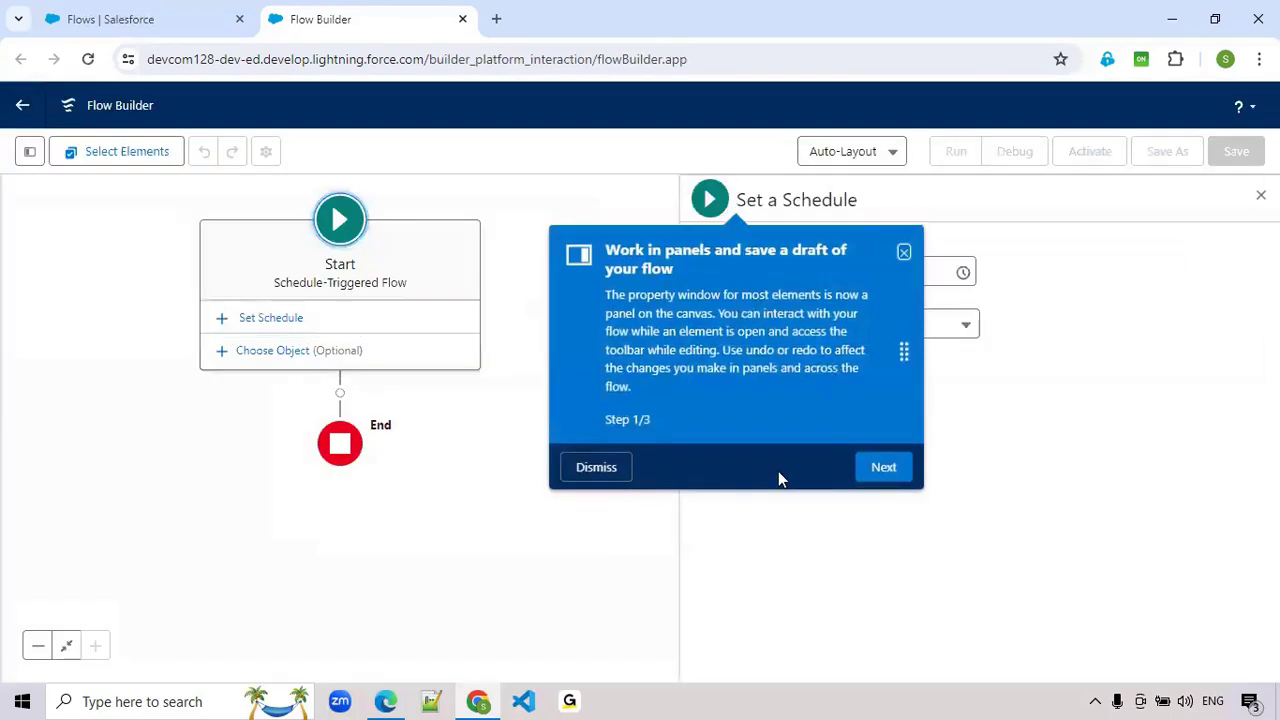
- Schedule the flow to start on 01-Jun-2024 at 1:00 am with a Daily frequency
left_click(871, 476)
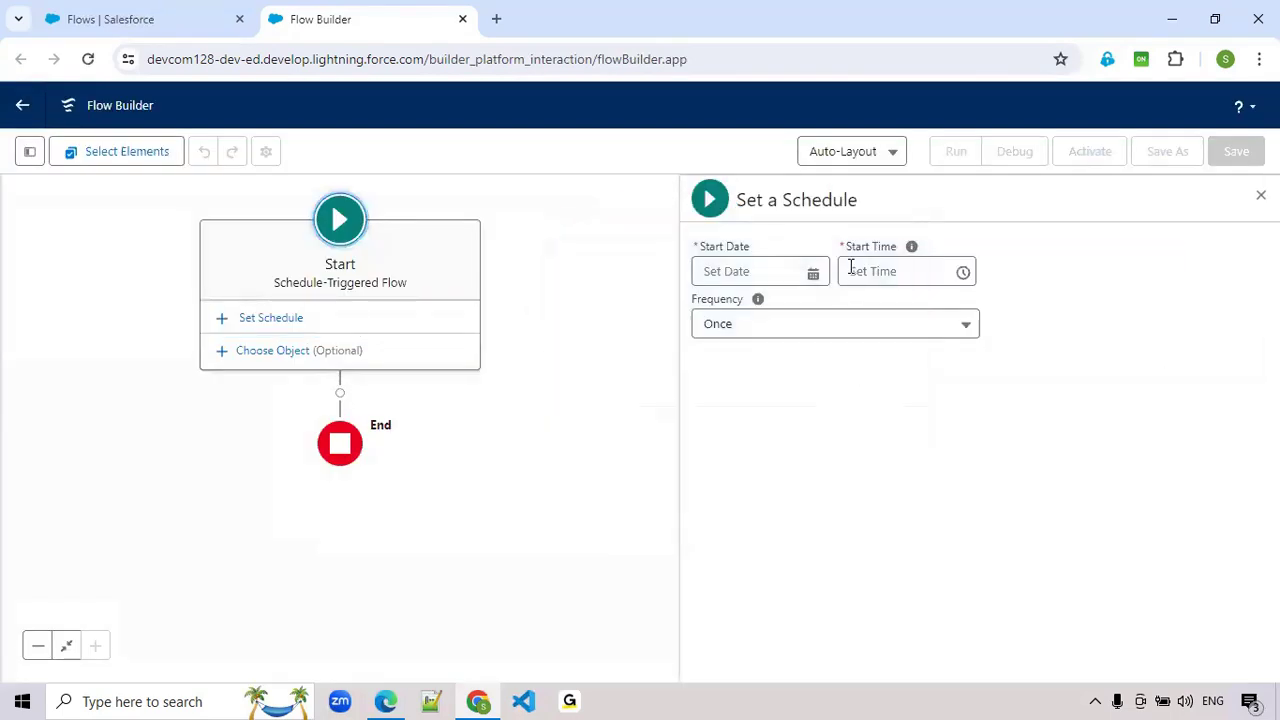
left_click(766, 271)
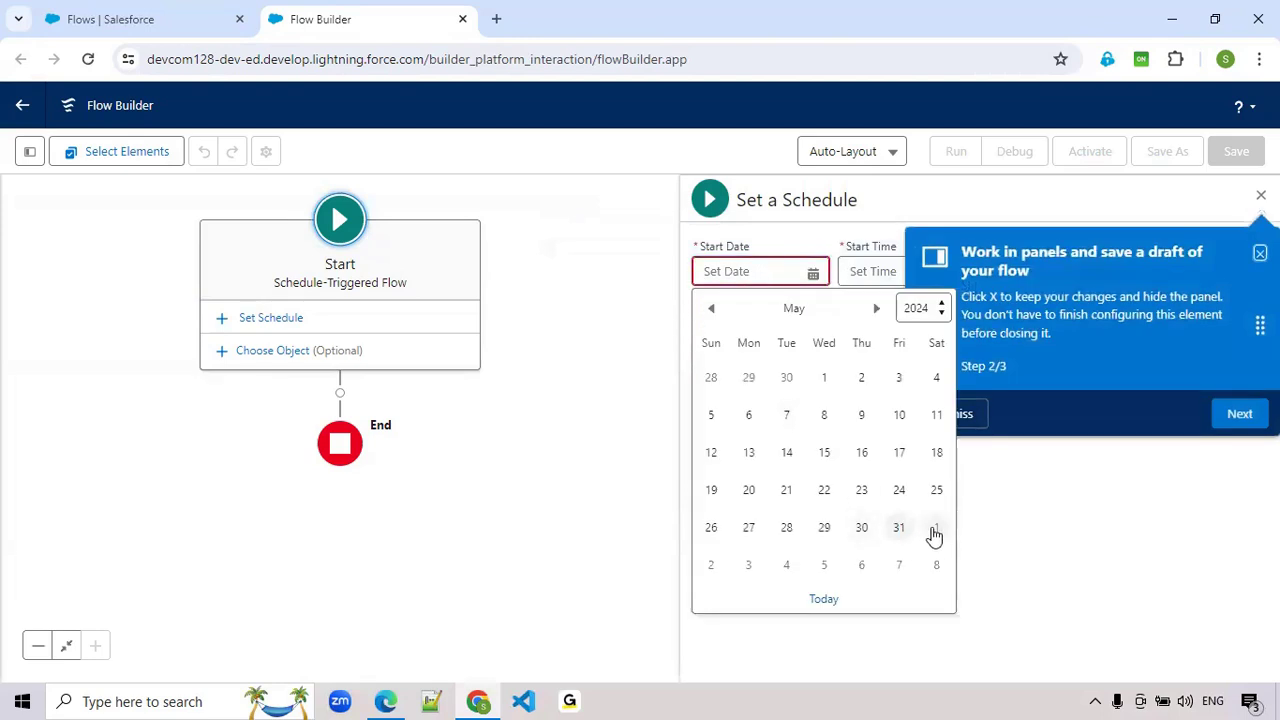
left_click(935, 530)
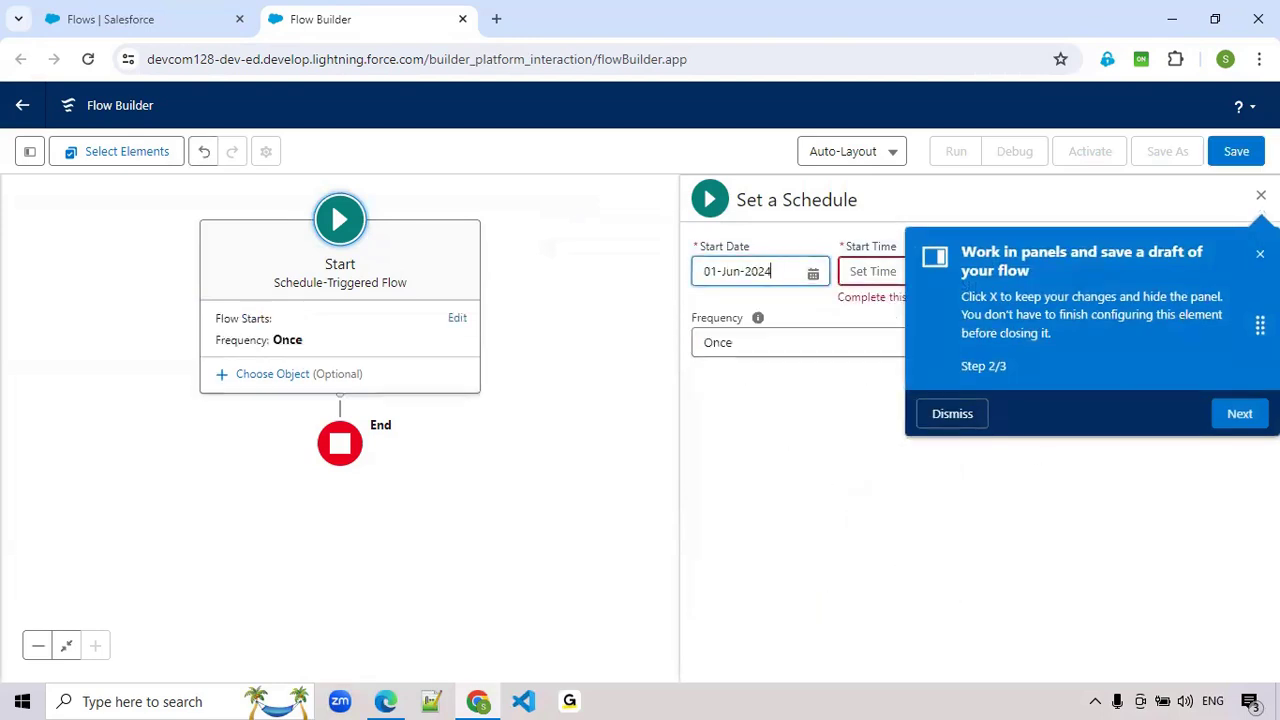
left_click(935, 274)
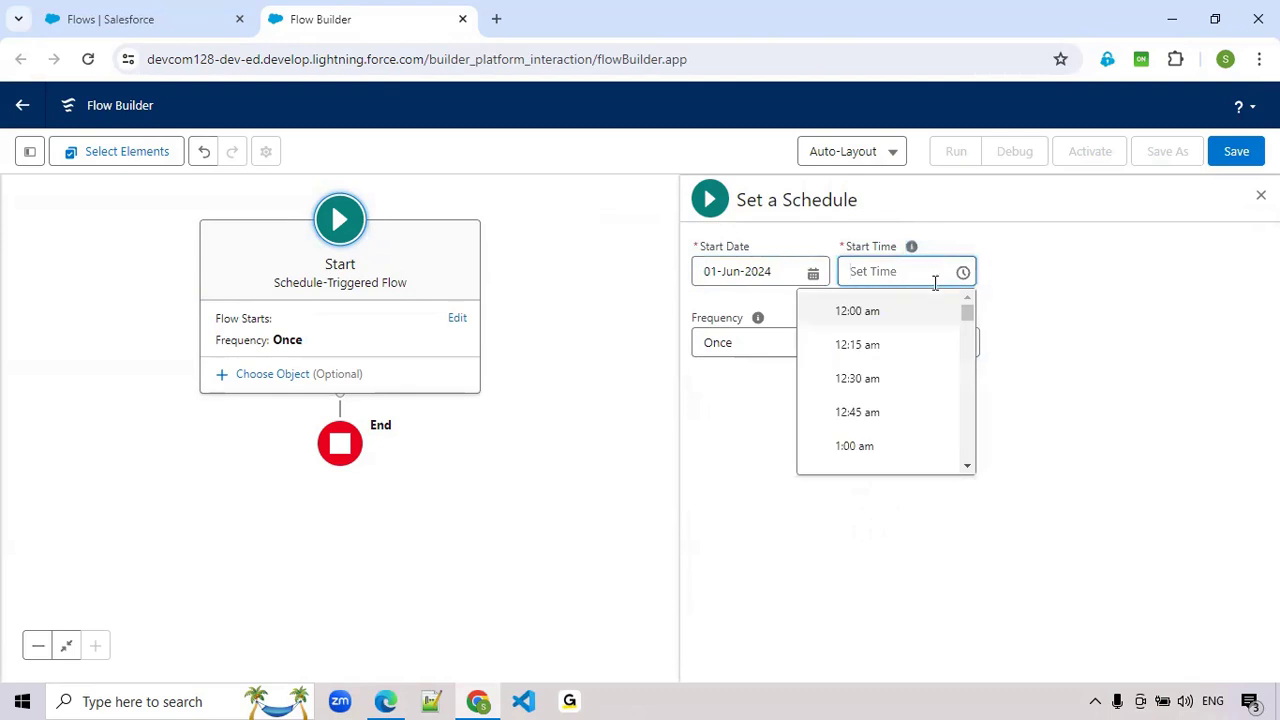
left_click(884, 449)
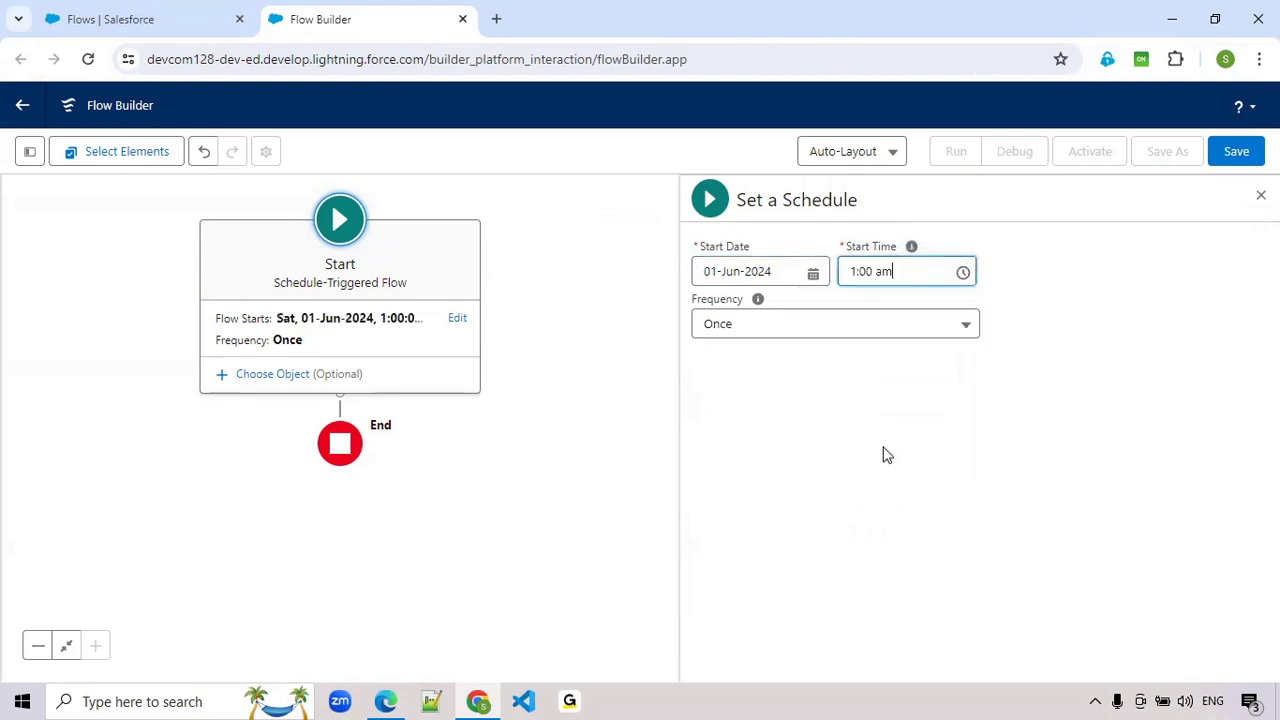
left_click(816, 334)
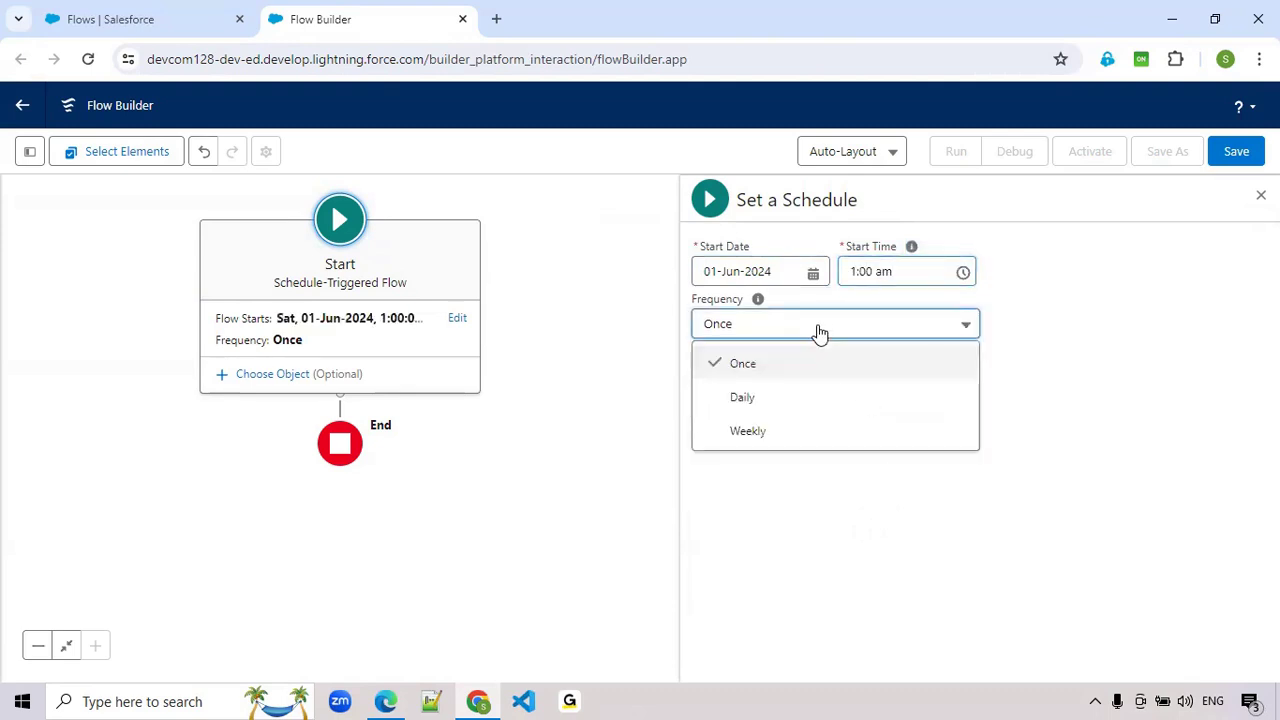
left_click(752, 400)
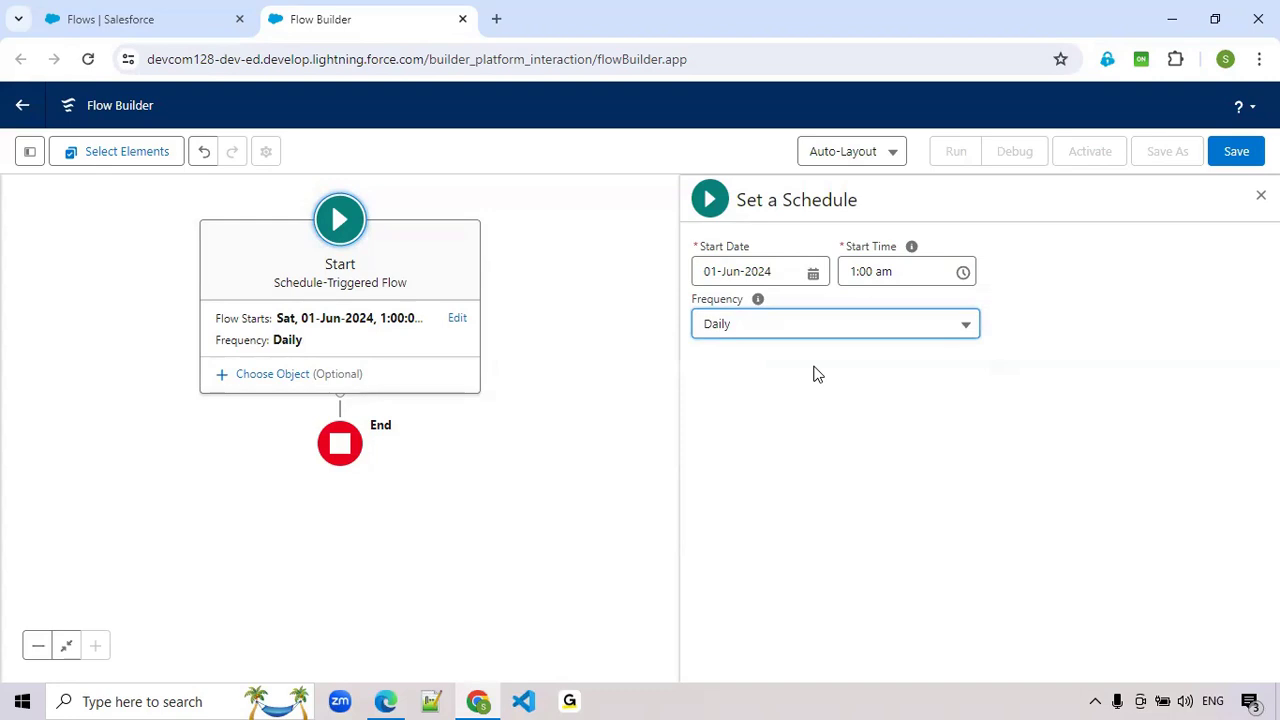
- Add a Get Records element between the Start and End elements of the flow
left_click_drag(556, 451, 582, 510)
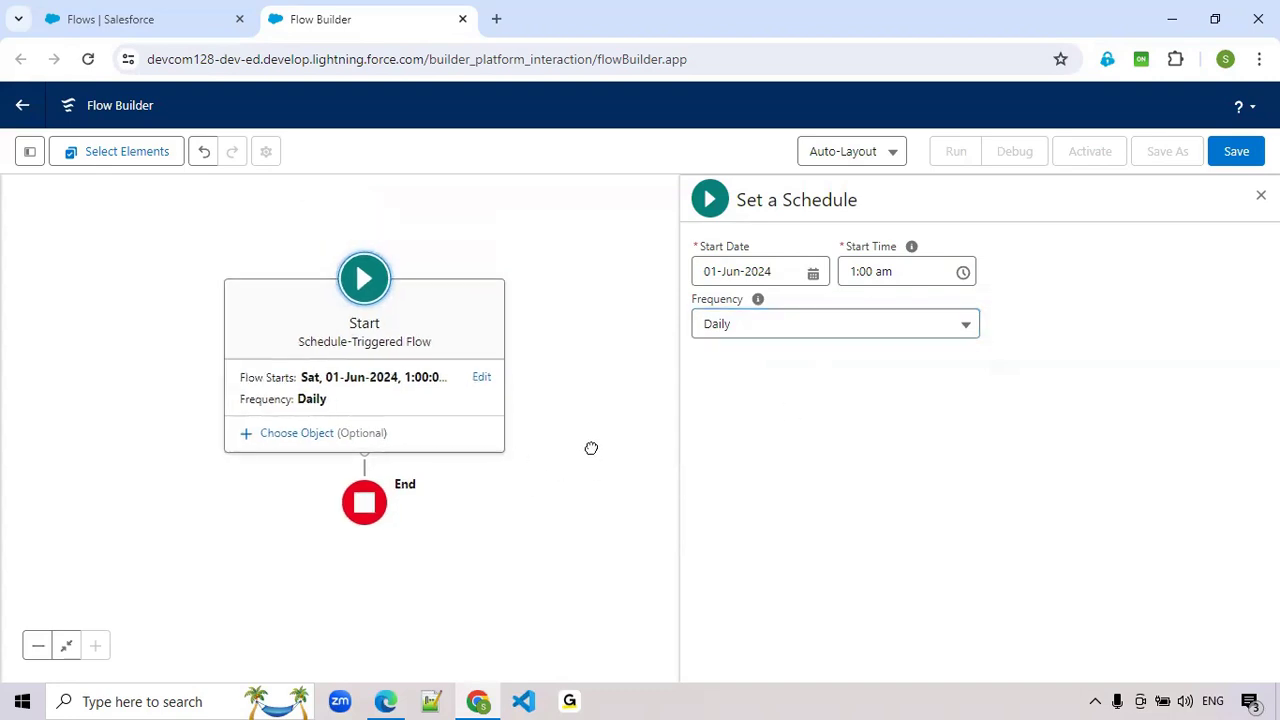
left_click(297, 447)
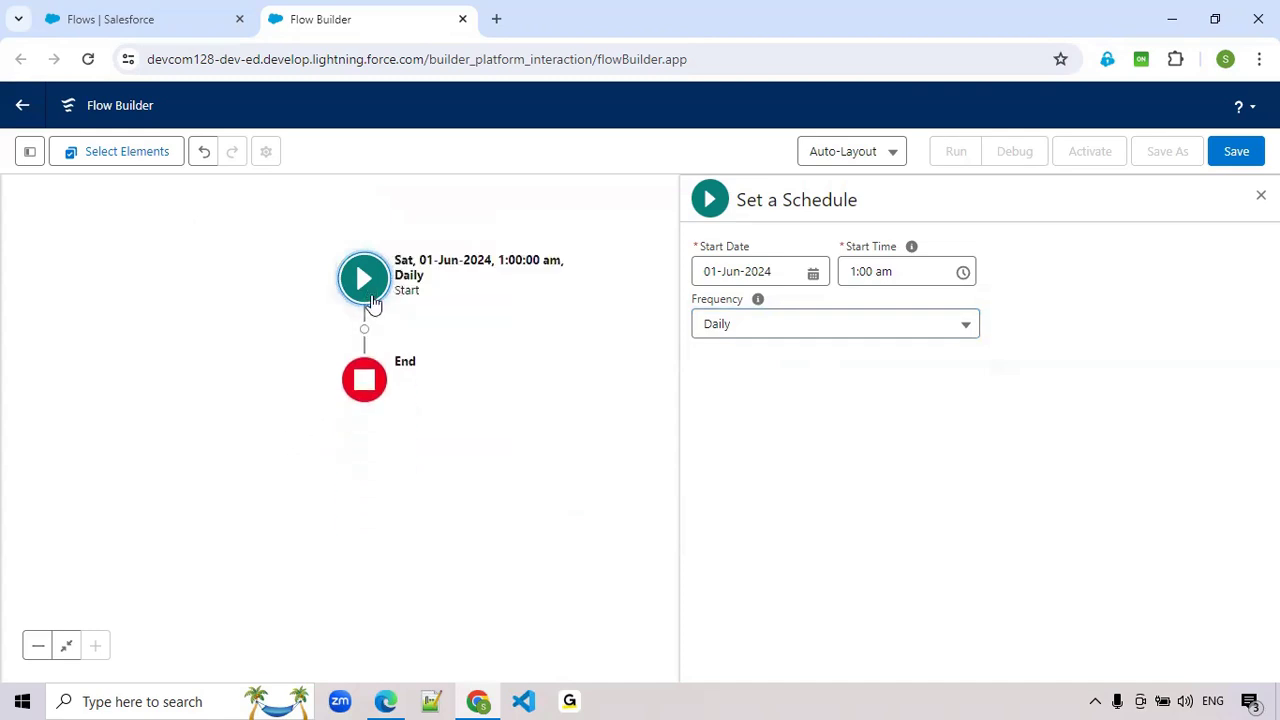
left_click(367, 296)
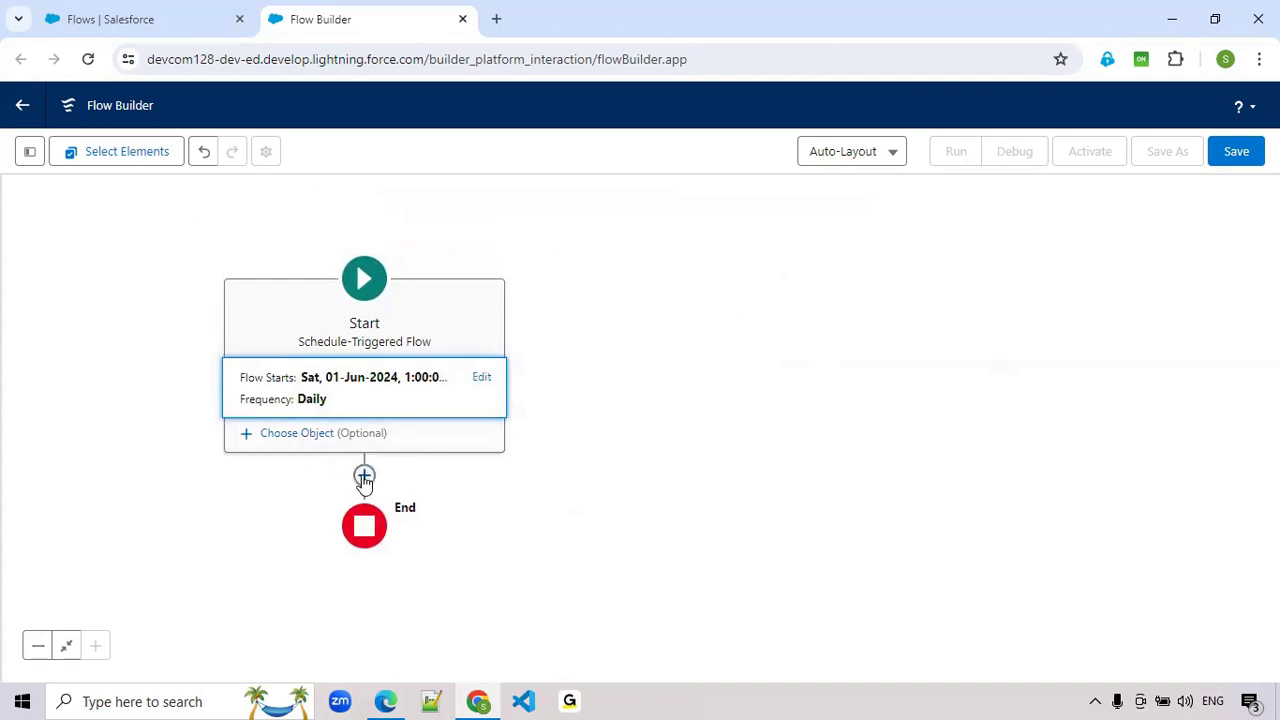
left_click(364, 477)
type("Get")
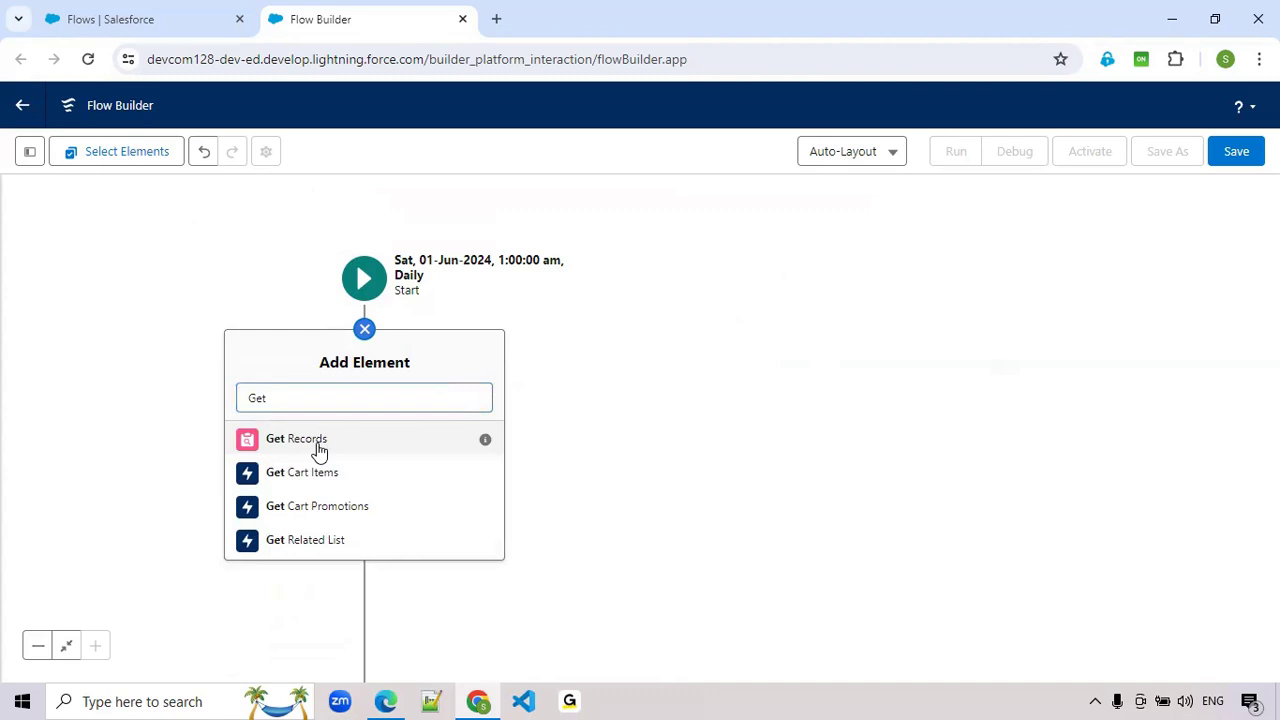
left_click(319, 450)
- Label the Get Records element "Get Last 45 Days Opportunities", correcting the spelling and letting the API name fill in
left_click(615, 267)
type("Get La")
type("st")
type(" 15")
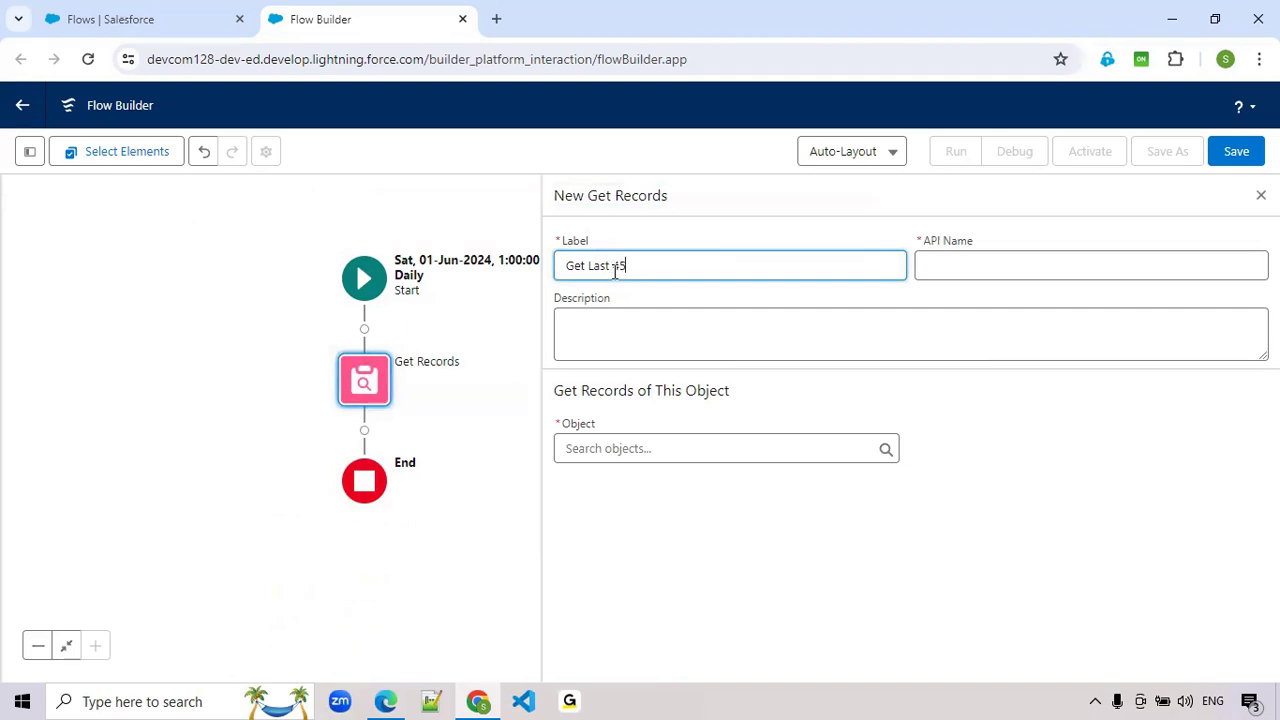
type(" Days Opportuni")
type("es")
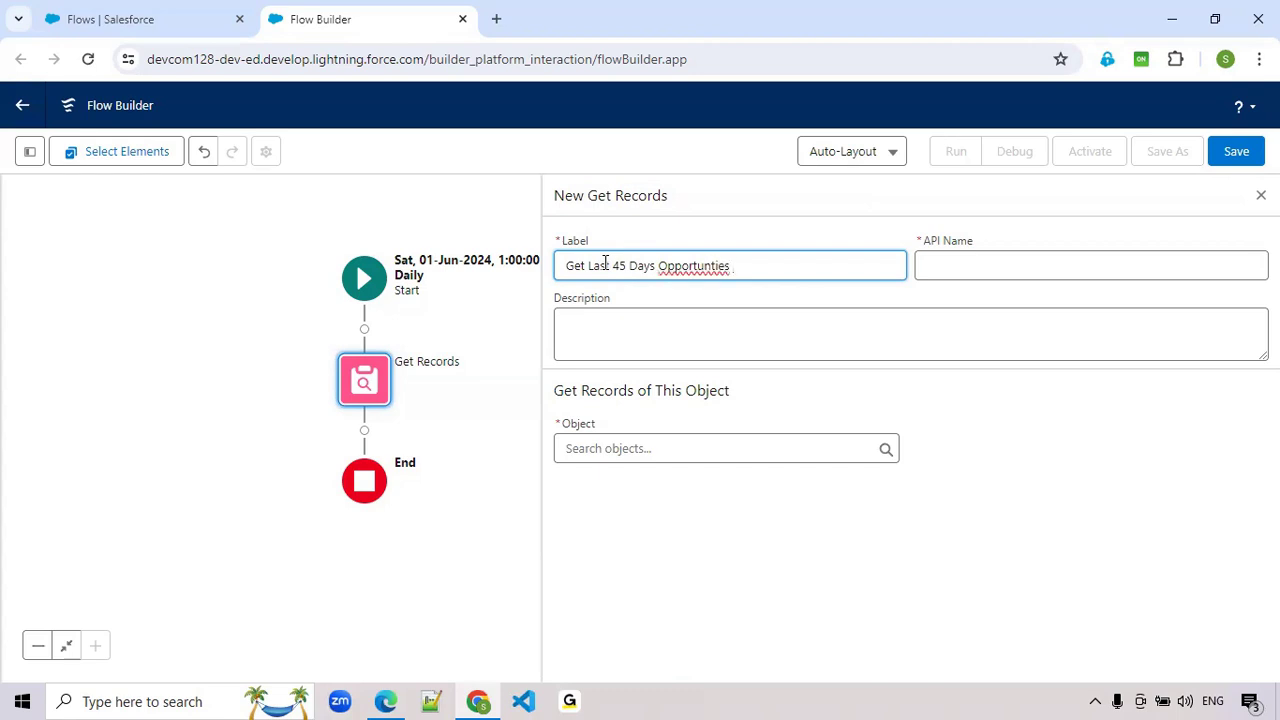
right_click(705, 267)
left_click(752, 289)
left_click(974, 273)
- Set the Get Records element to retrieve records of the Opportunity object
left_click(598, 449)
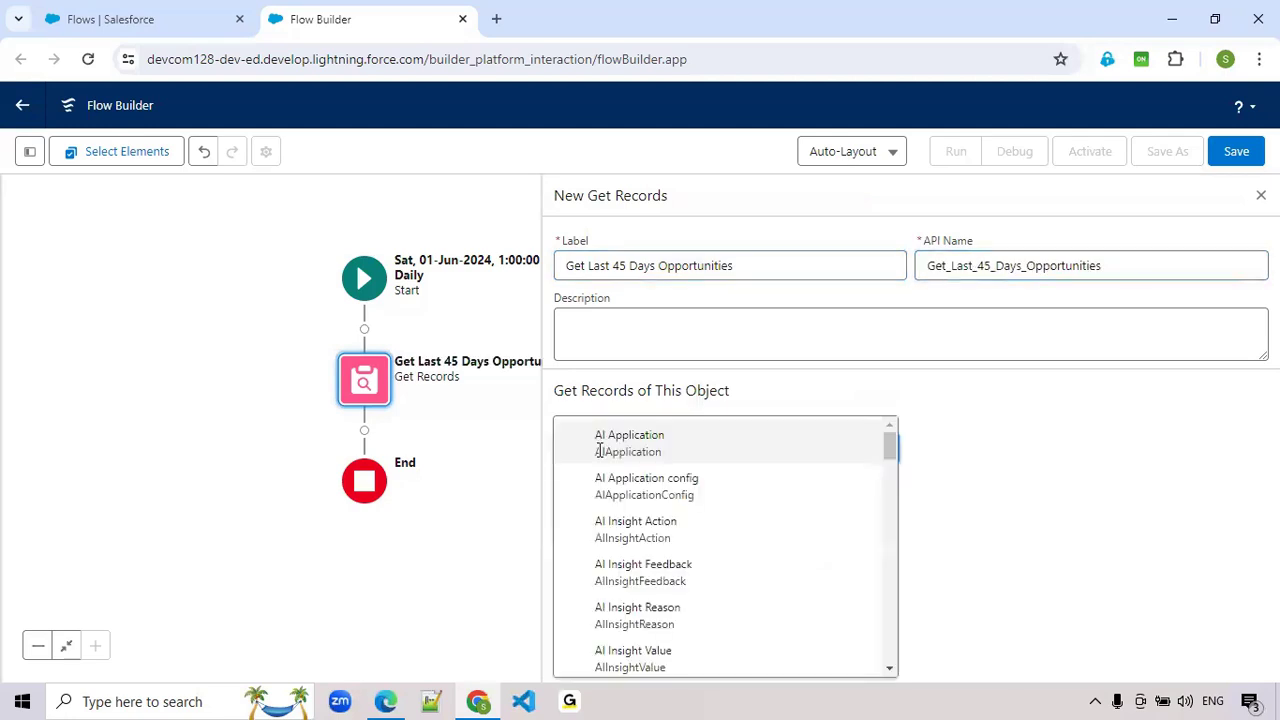
type("Opp")
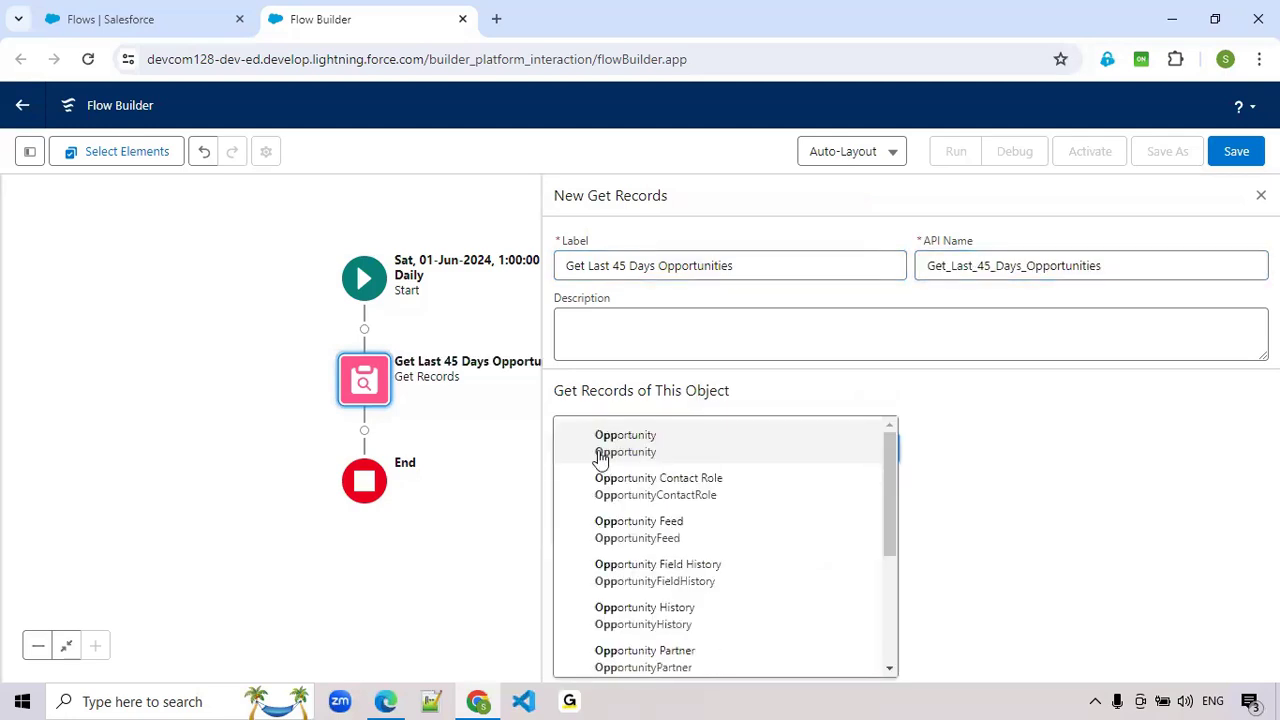
left_click(601, 446)
- Filter the Opportunity records with the condition IsClosed Equals False, using the global constant
scroll(751, 514, "down", 3)
left_click(684, 442)
type("is")
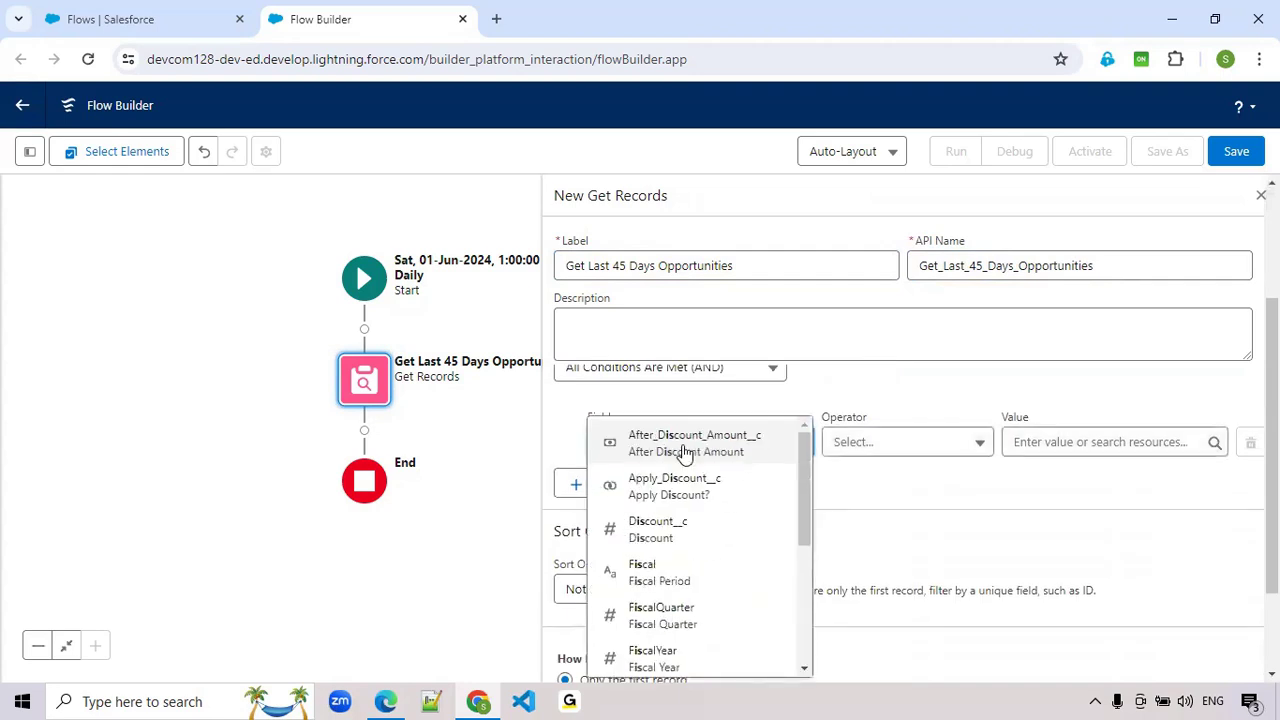
type("cl")
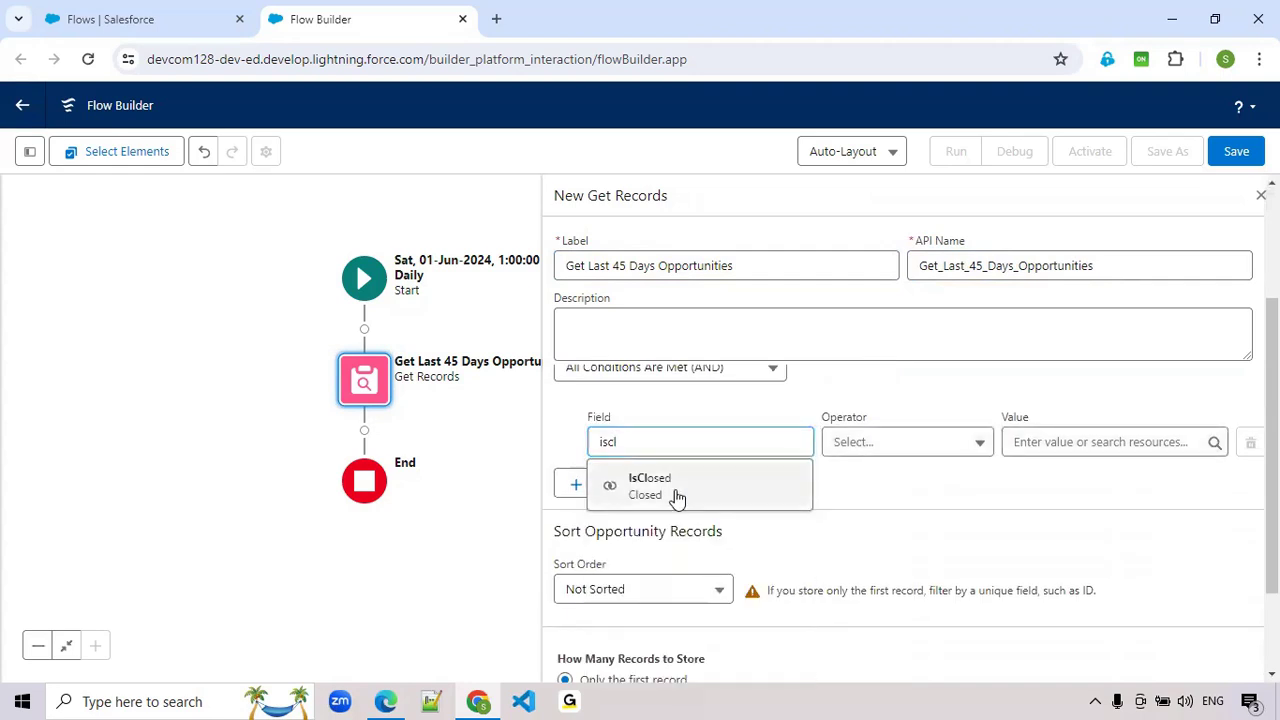
left_click(677, 490)
left_click(1053, 441)
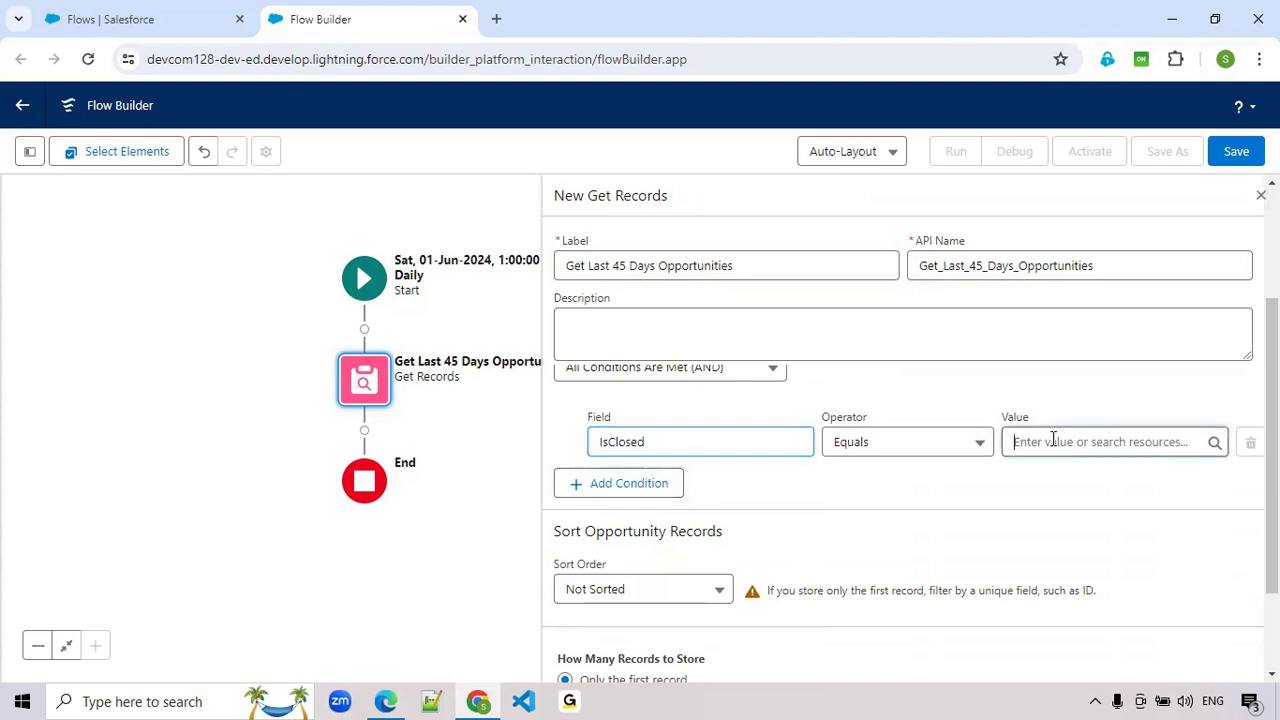
type("false")
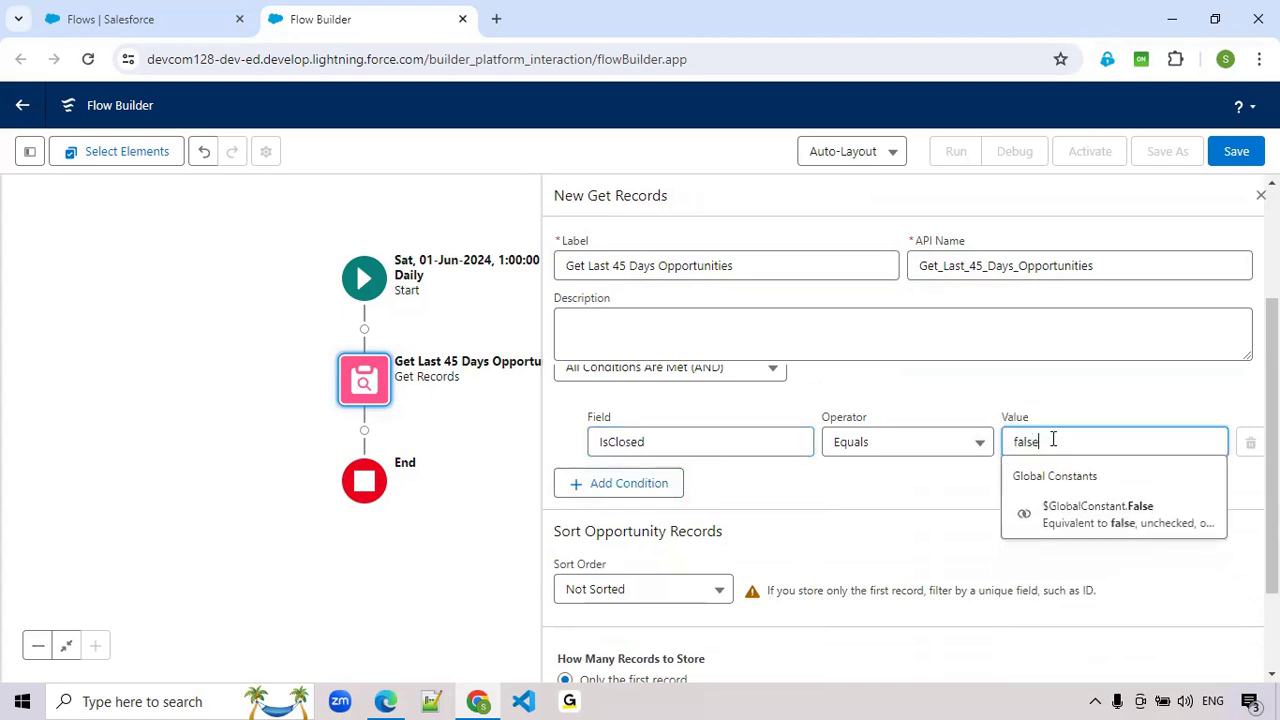
left_click(1046, 517)
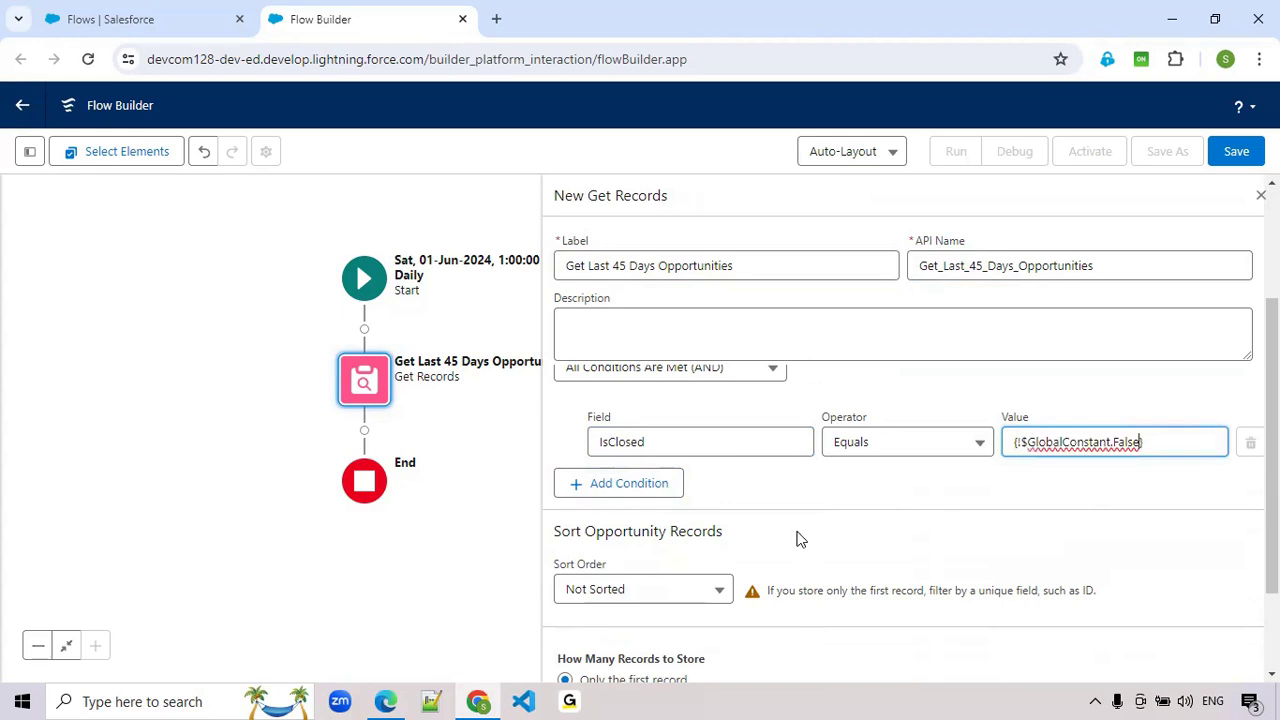
- Add a second filter condition on the Opportunity_Created_Date__c field with the Equals operator
left_click(612, 530)
left_click(653, 488)
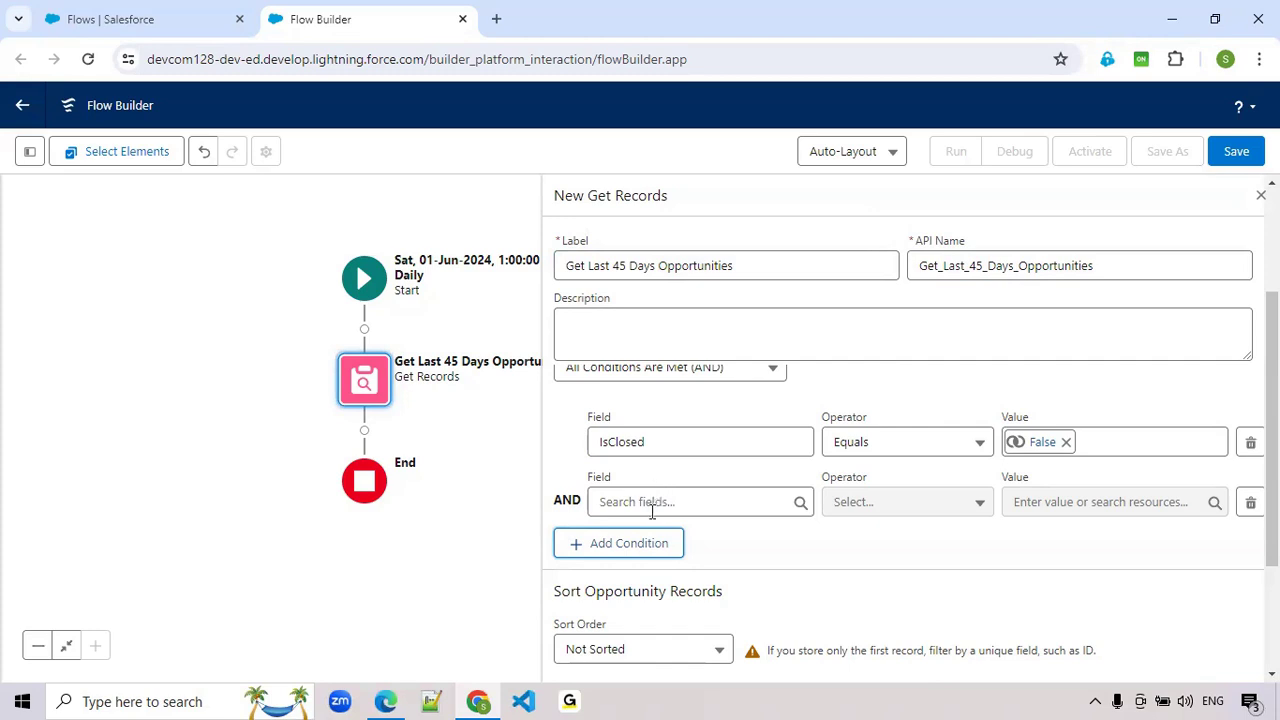
left_click(652, 508)
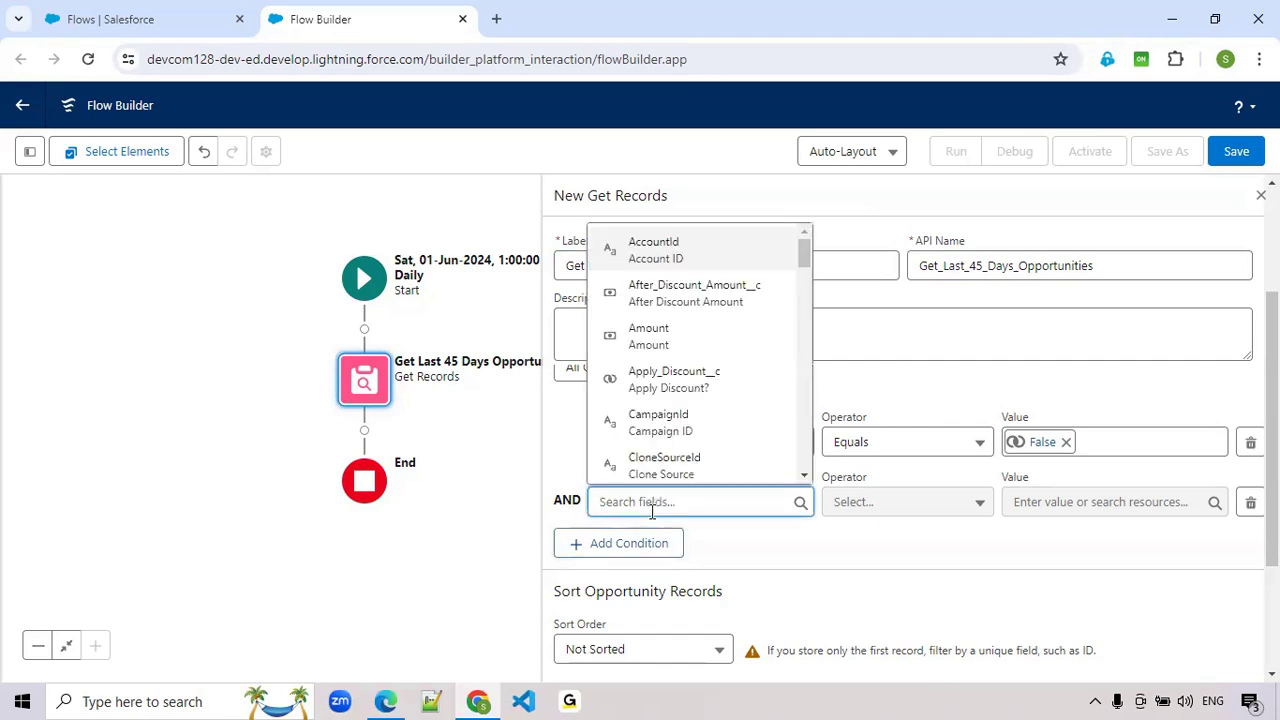
type("creat")
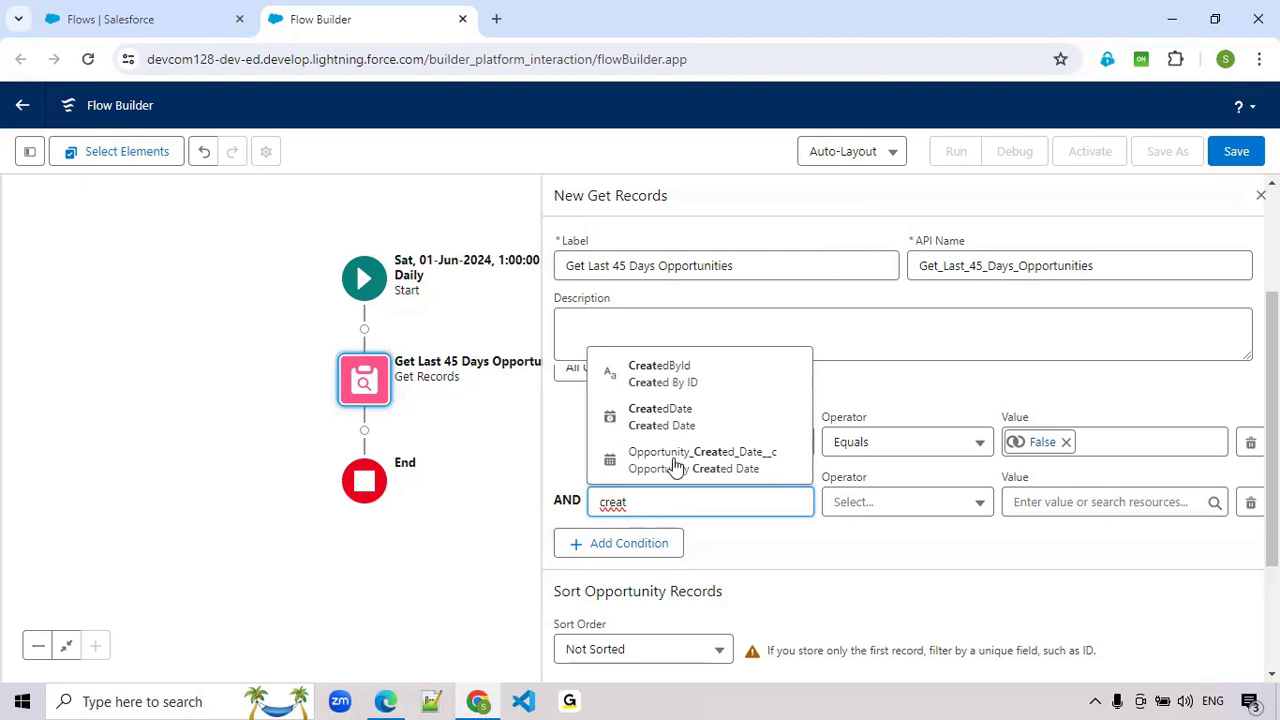
left_click(731, 463)
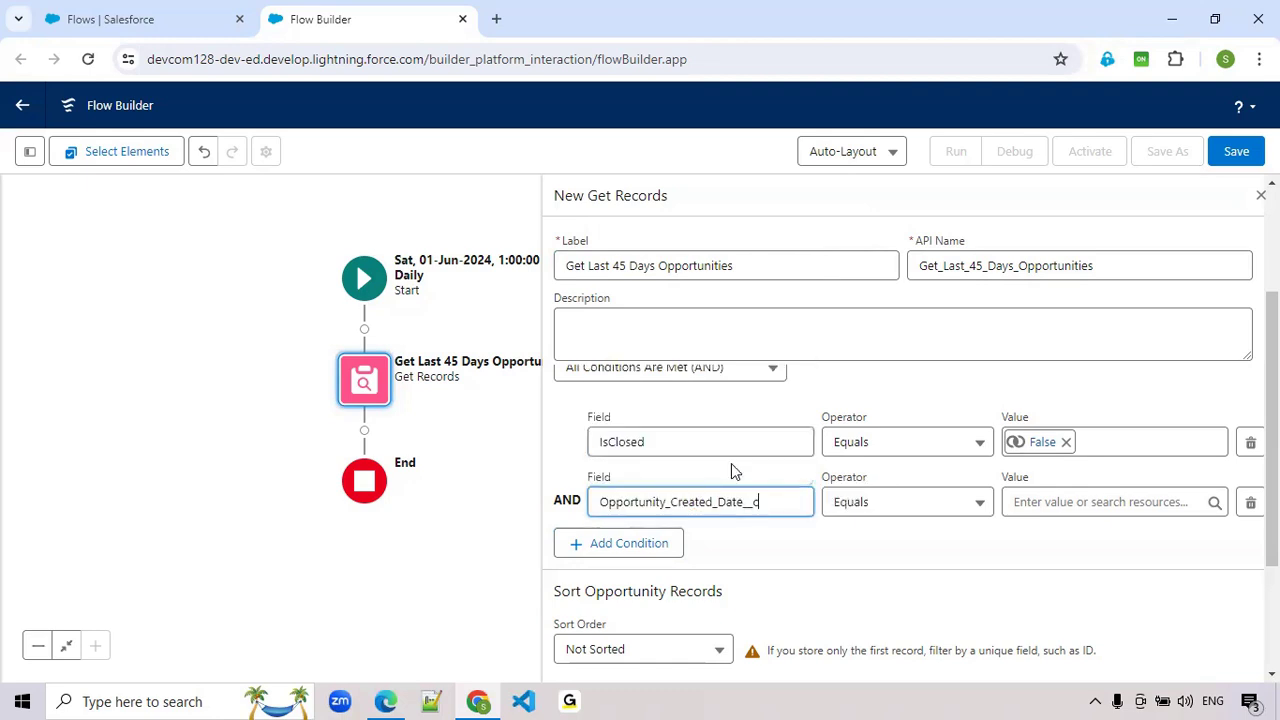
- Create a new Formula resource for the created date condition's value, with API name for_45thDay and data type Date
left_click(1053, 499)
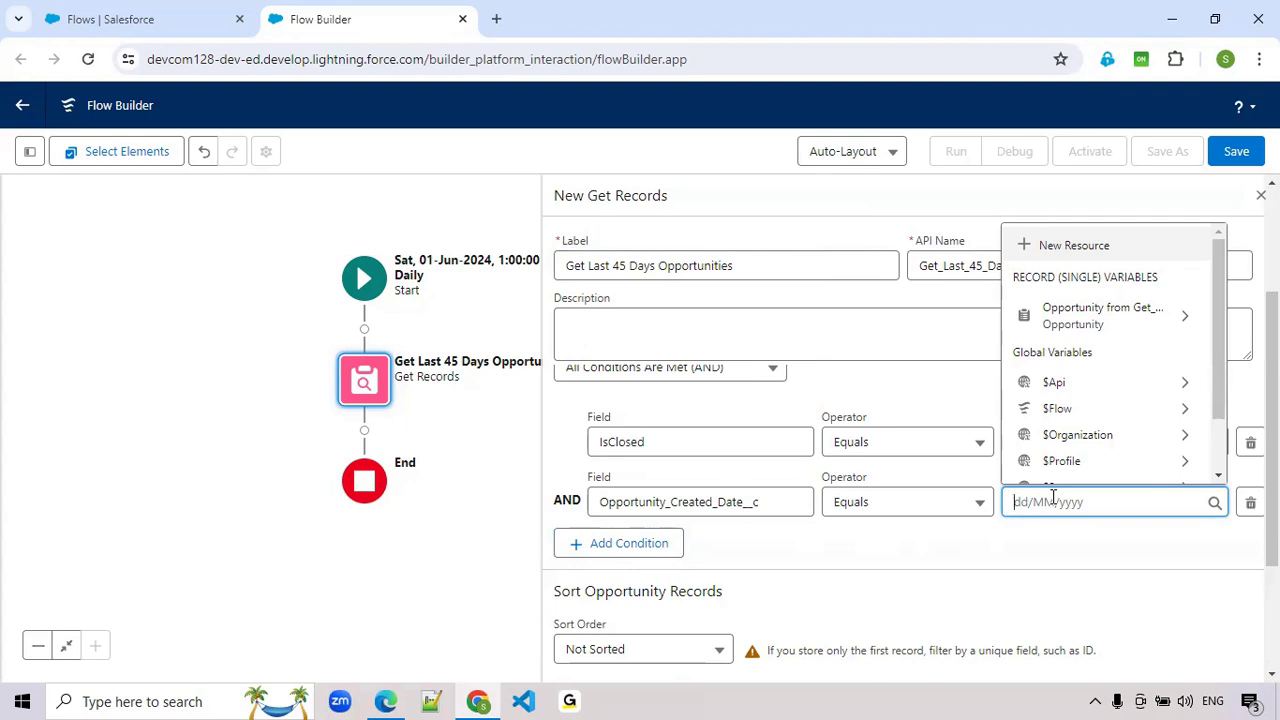
left_click(1045, 247)
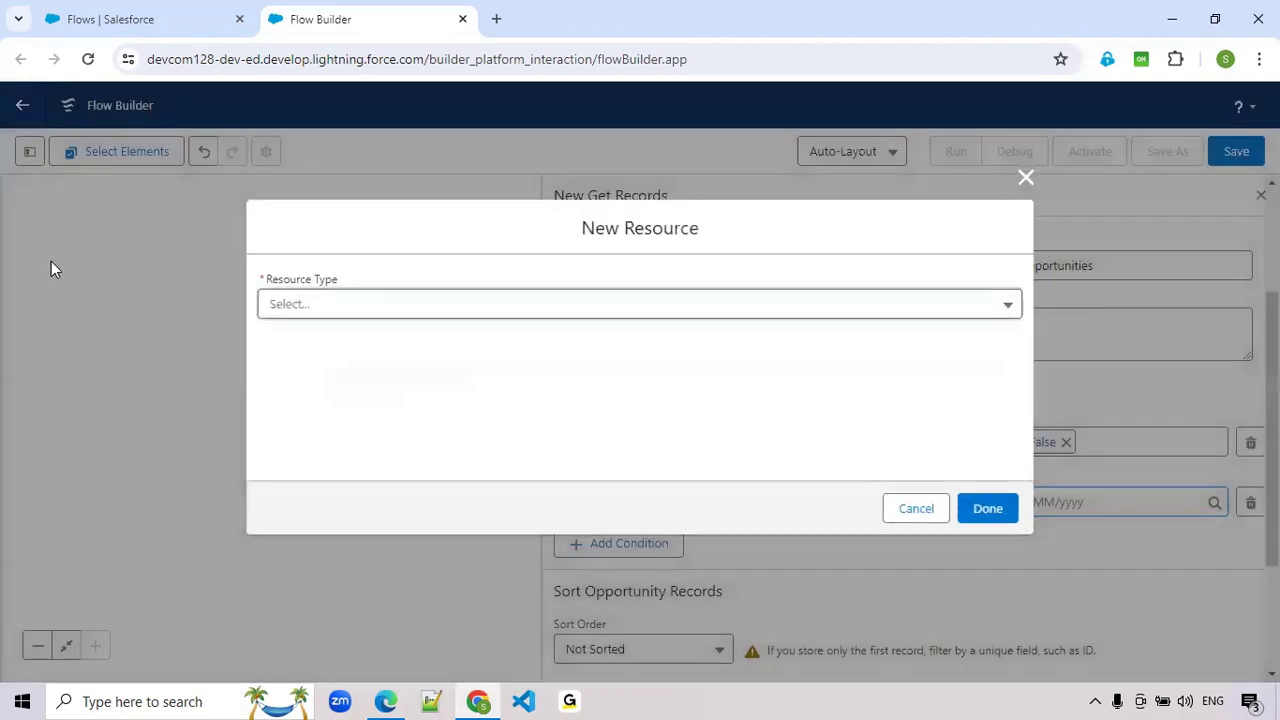
left_click(370, 307)
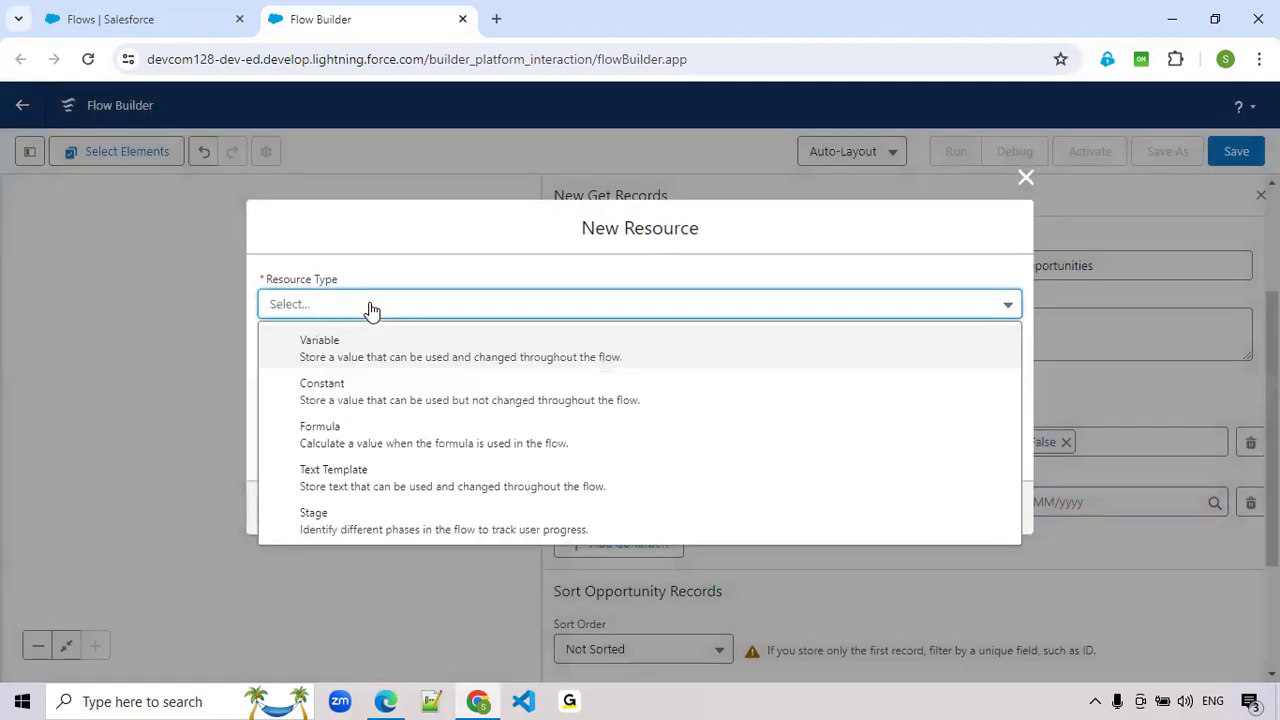
left_click(320, 430)
left_click(316, 302)
type("for_")
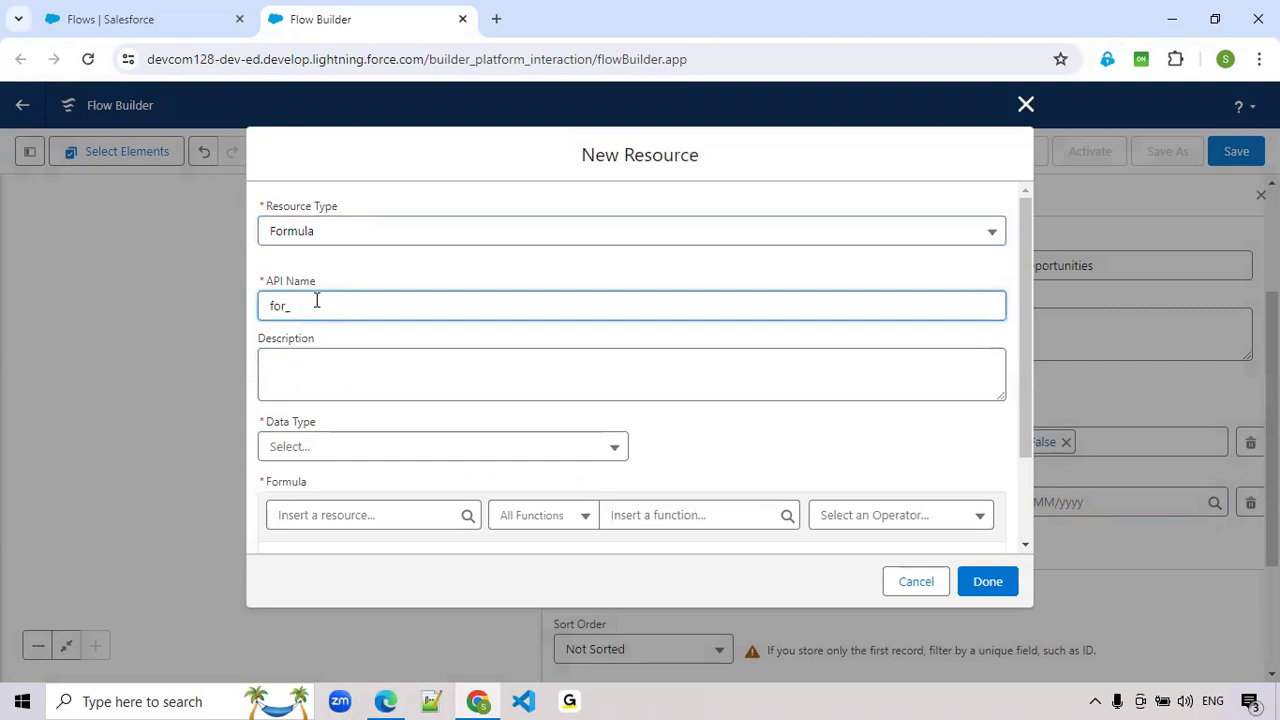
type("45tDay")
left_click(313, 314)
type("hDay")
left_click(294, 455)
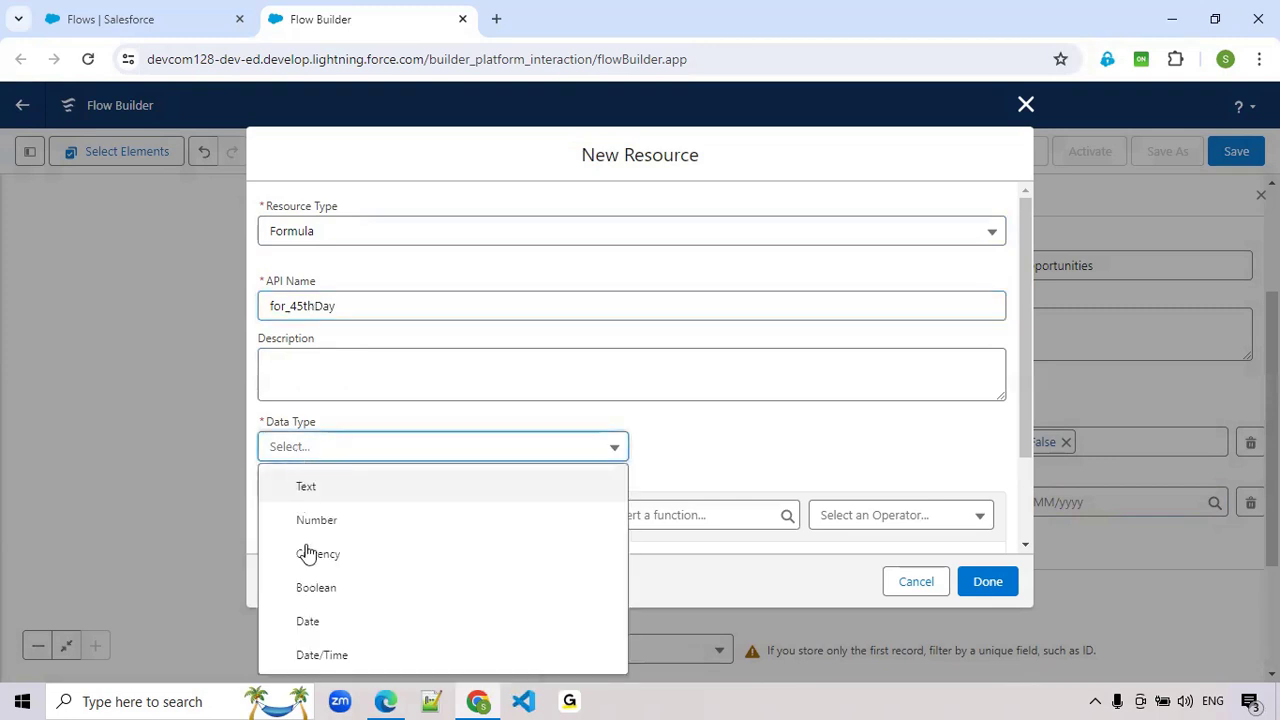
left_click(307, 630)
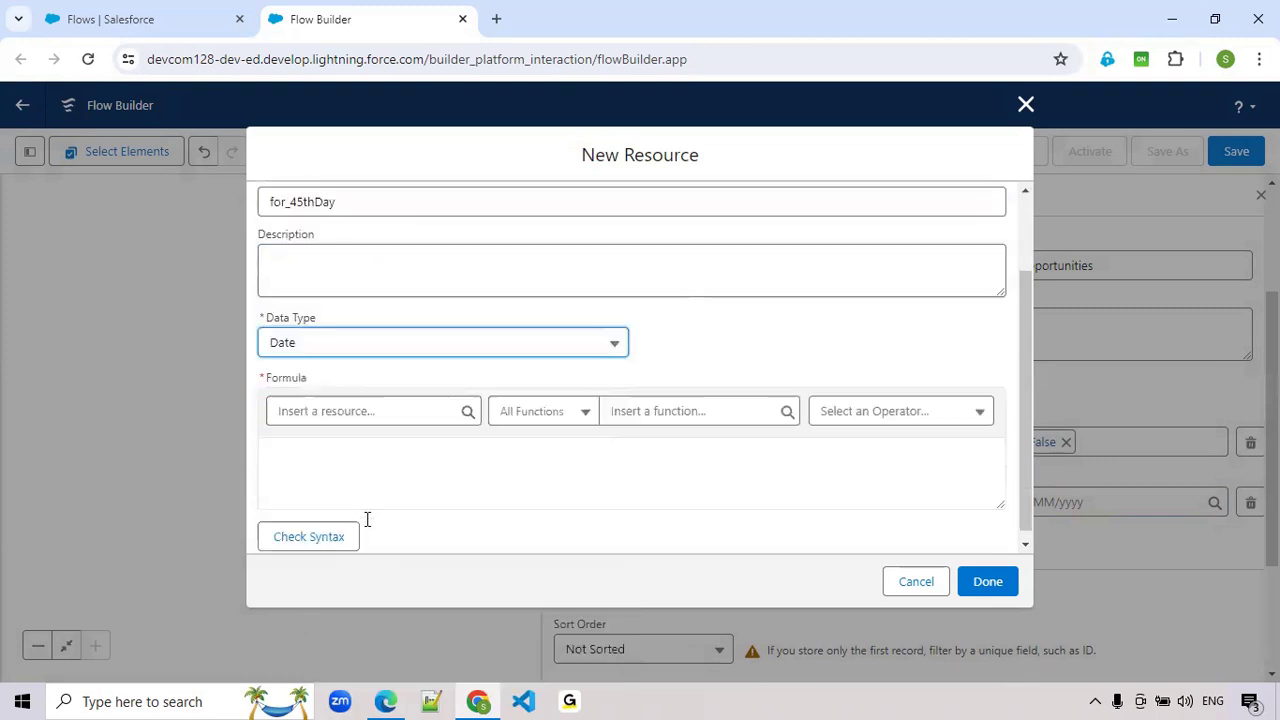
- Enter the formula {!$Flow.CurrentDate}-45, check its syntax, and save the resource as the condition's value
left_click(391, 401)
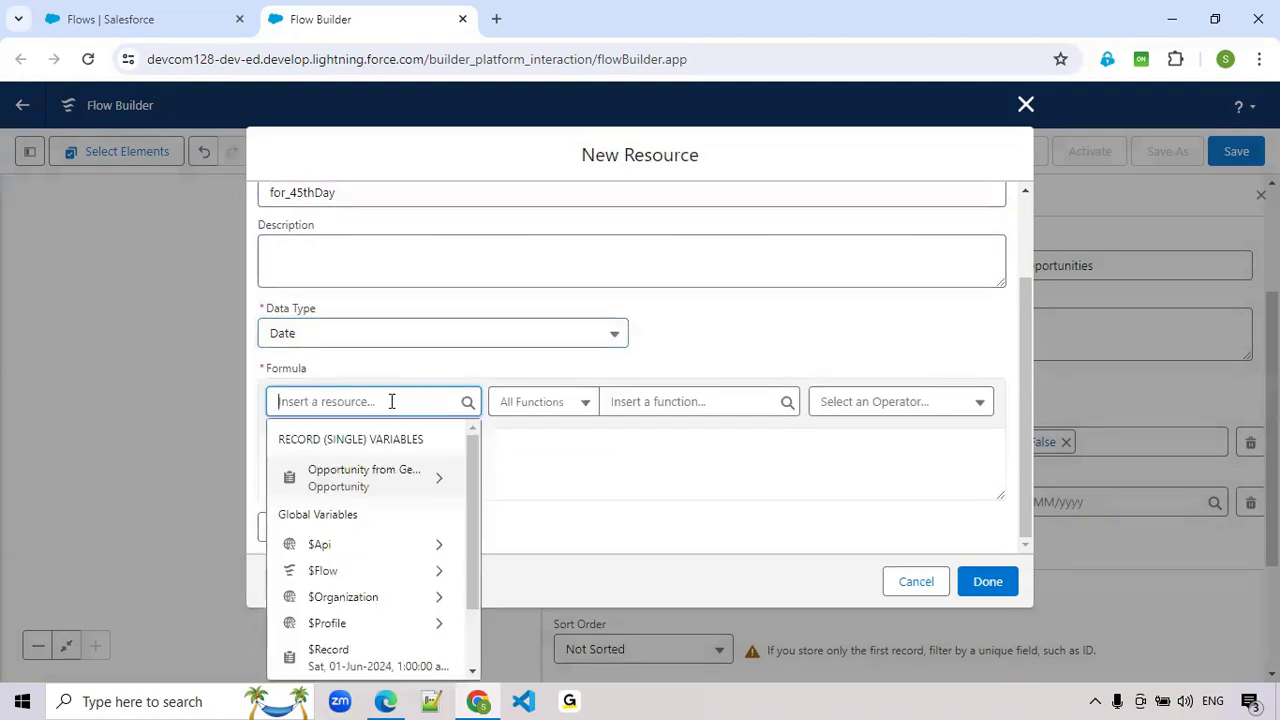
left_click(362, 572)
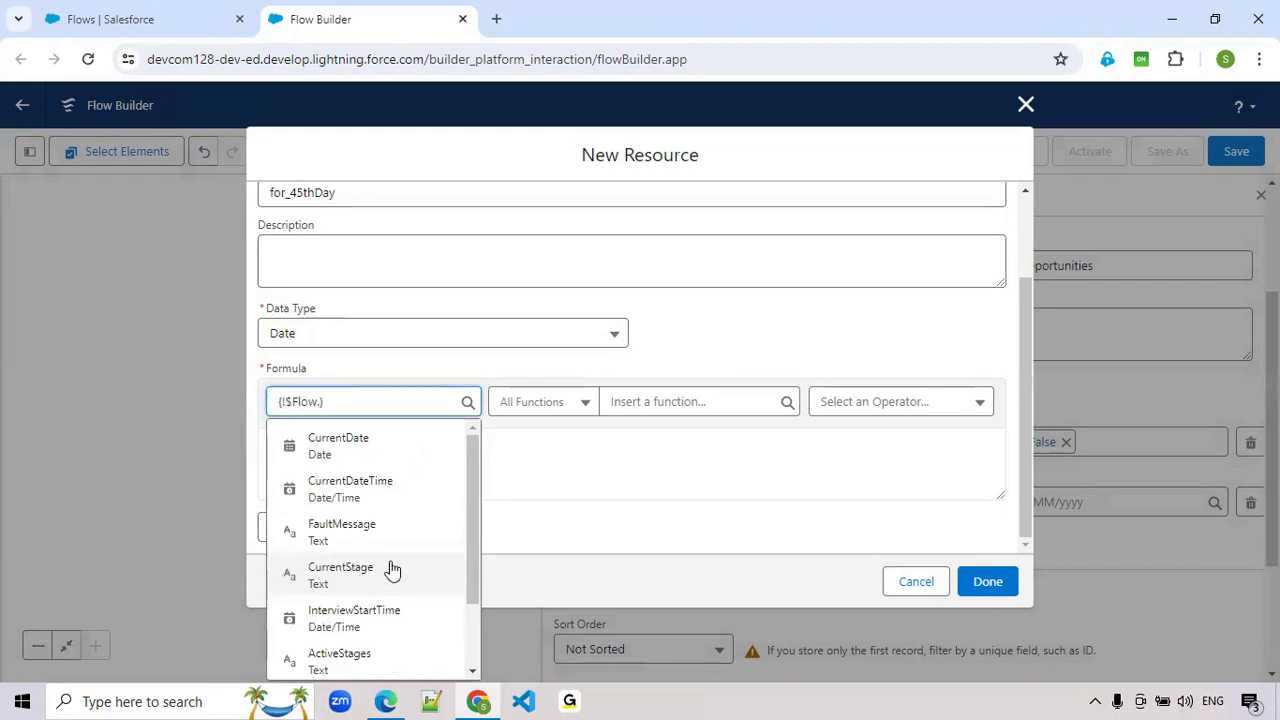
left_click(375, 455)
left_click(403, 459)
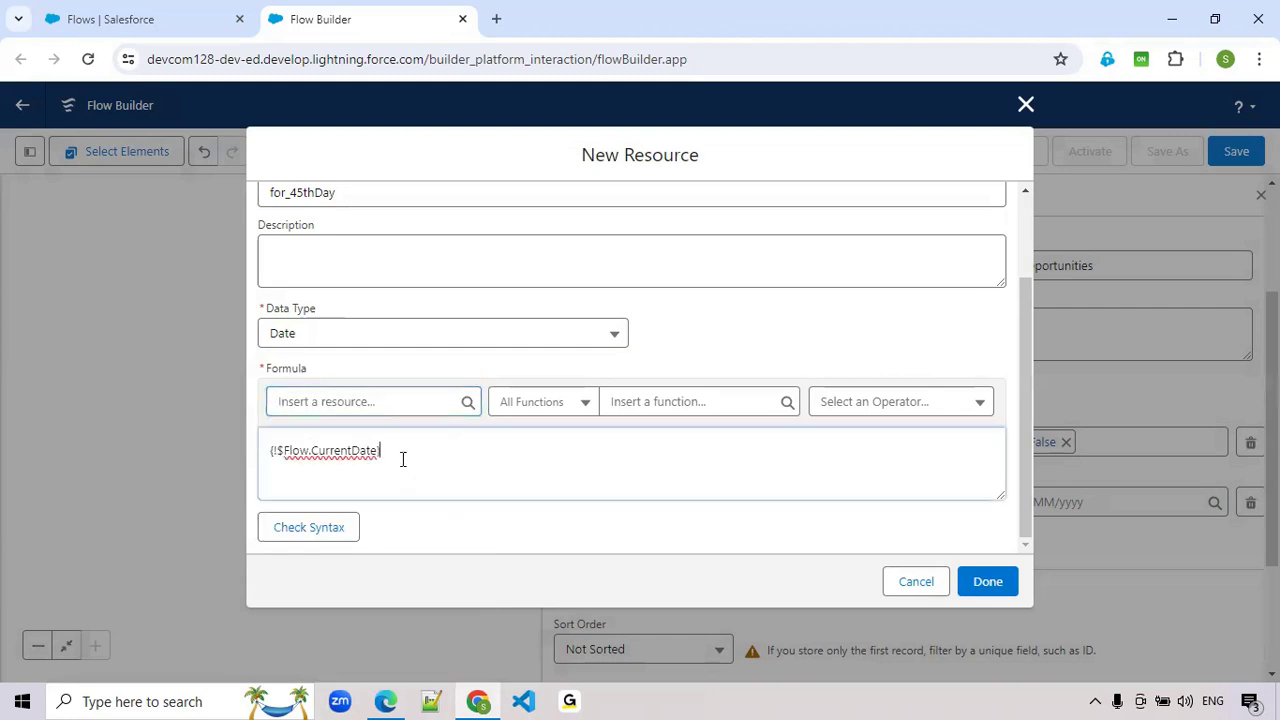
type("-45")
left_click(284, 537)
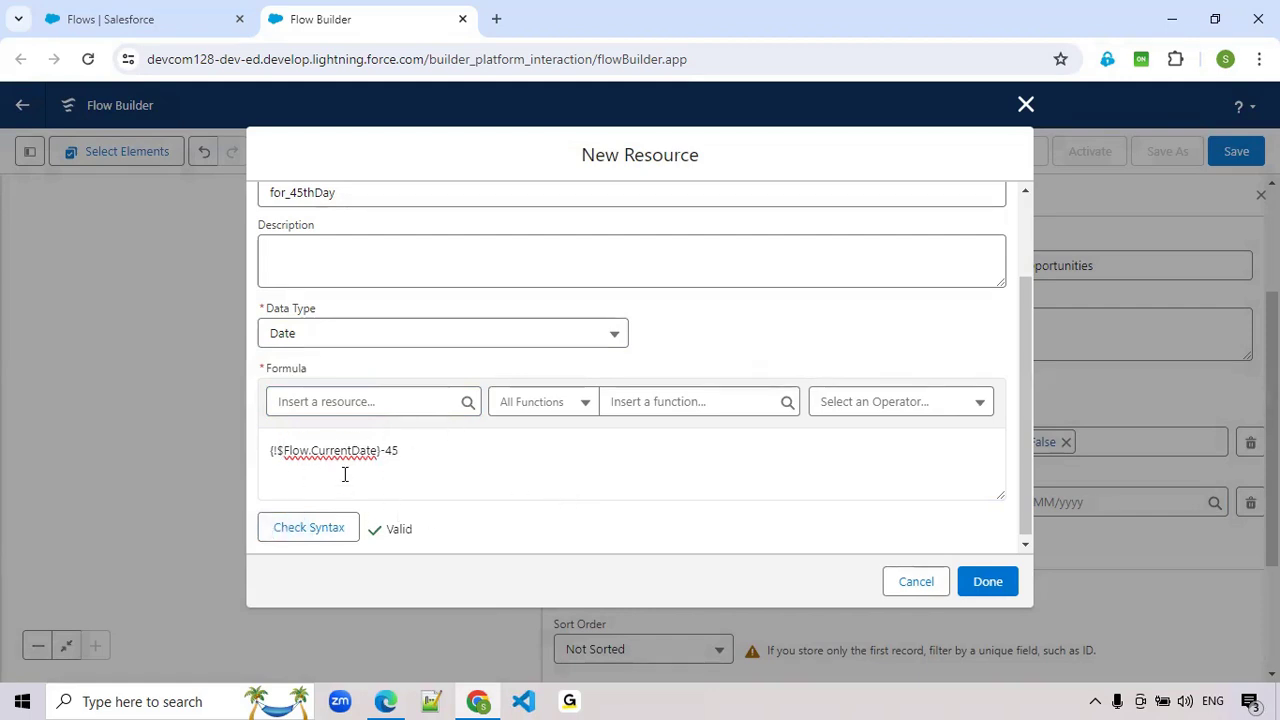
left_click(985, 588)
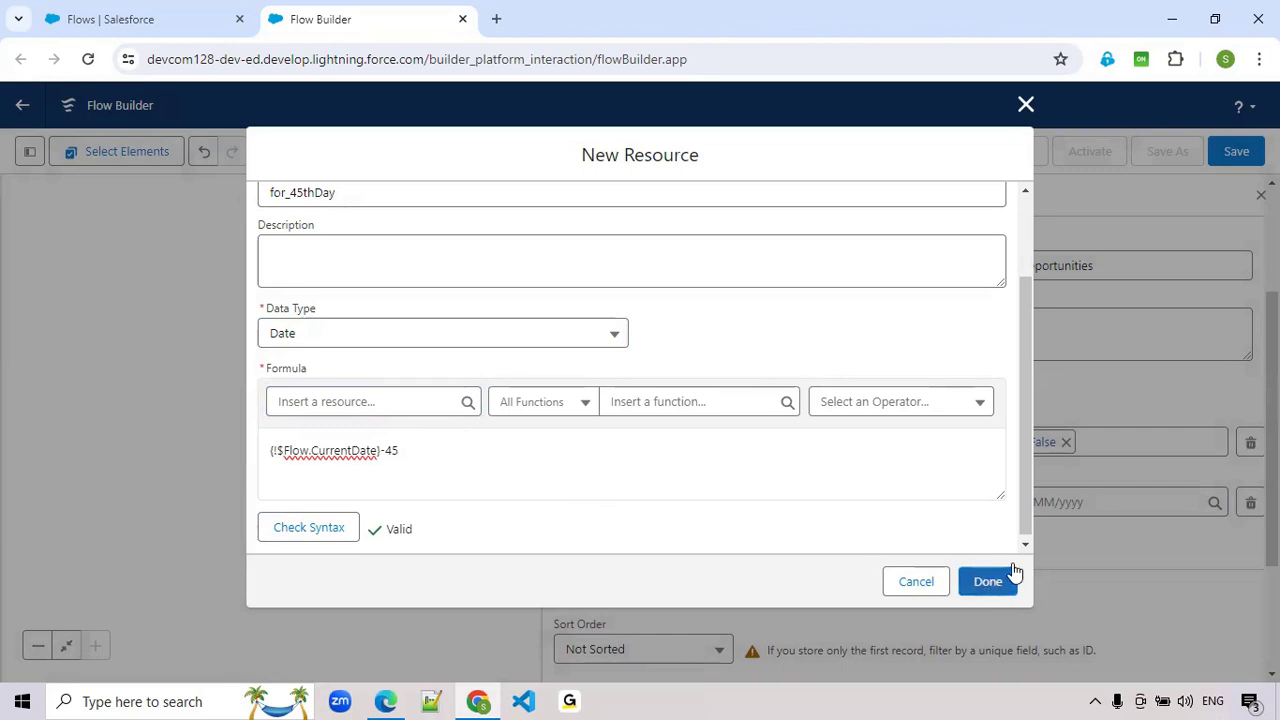
left_click(986, 586)
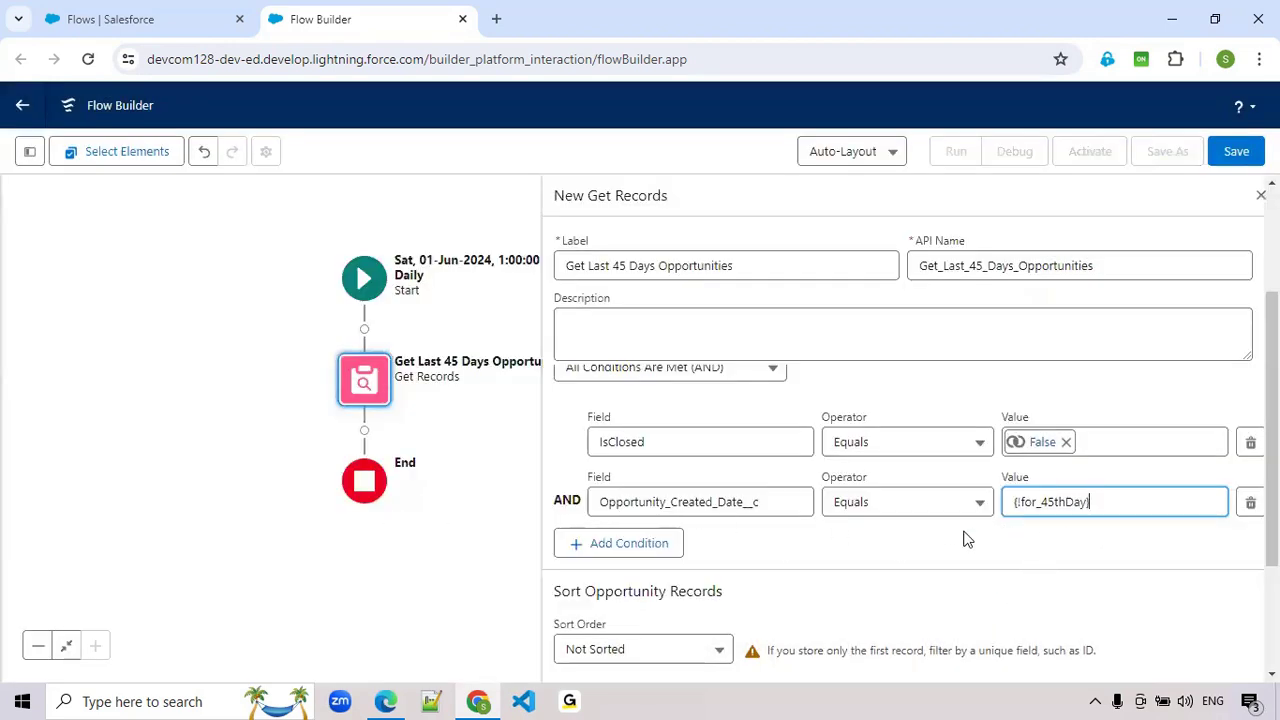
- Set the Get Last 45 Days Opportunities element to store all records
scroll(918, 526, "down", 2)
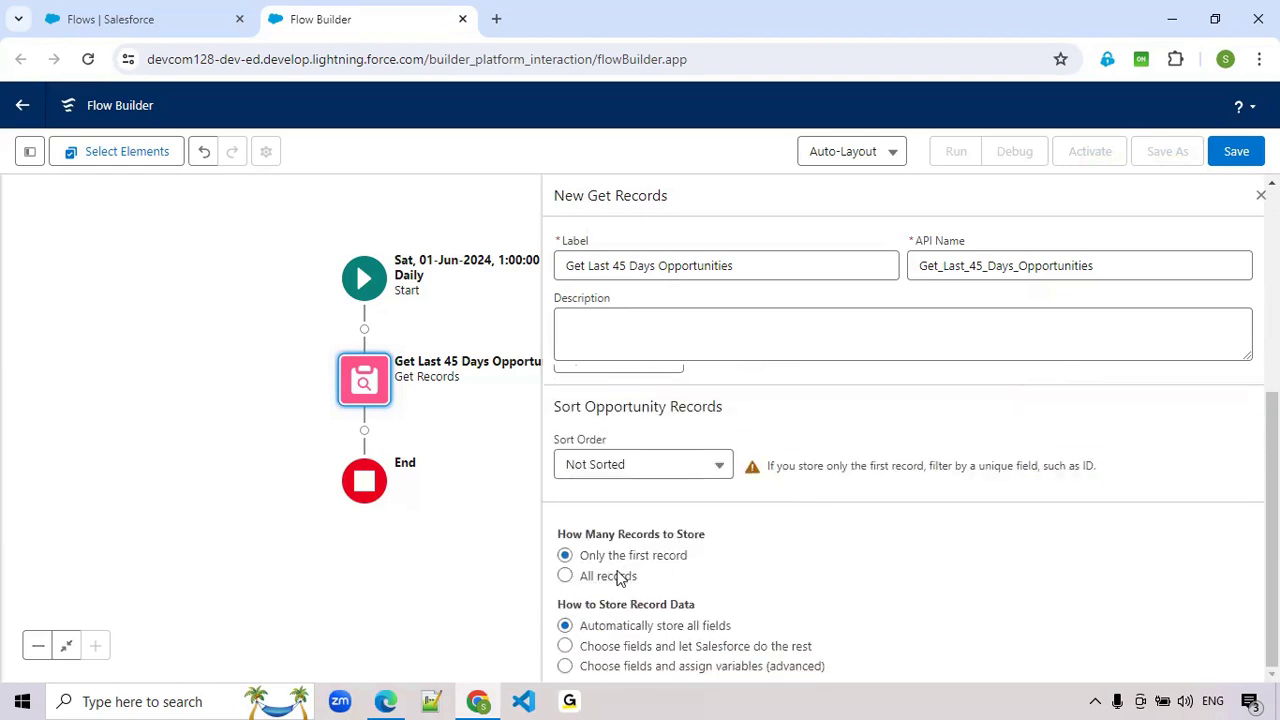
left_click(605, 579)
- Save the flow with the label Create Follow Up Task for Opportunity and API name Create_Follow_Up_Task_for_Opportunity
left_click(1236, 151)
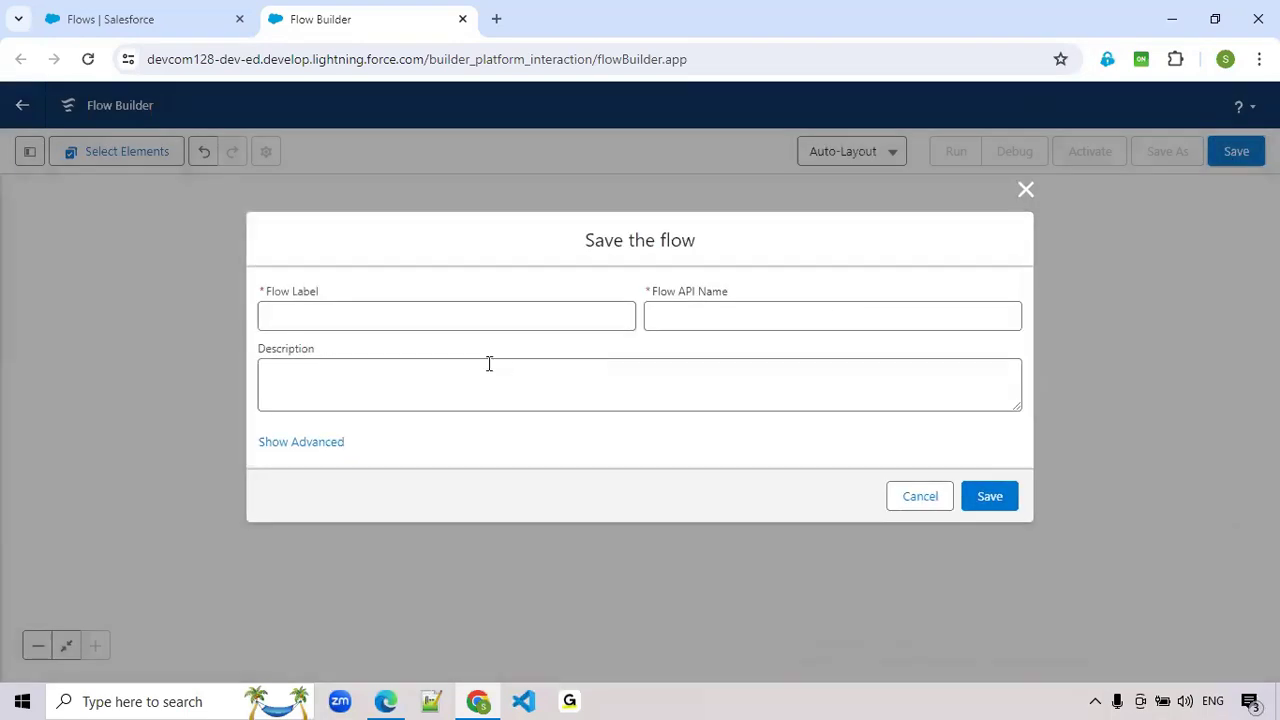
left_click(440, 325)
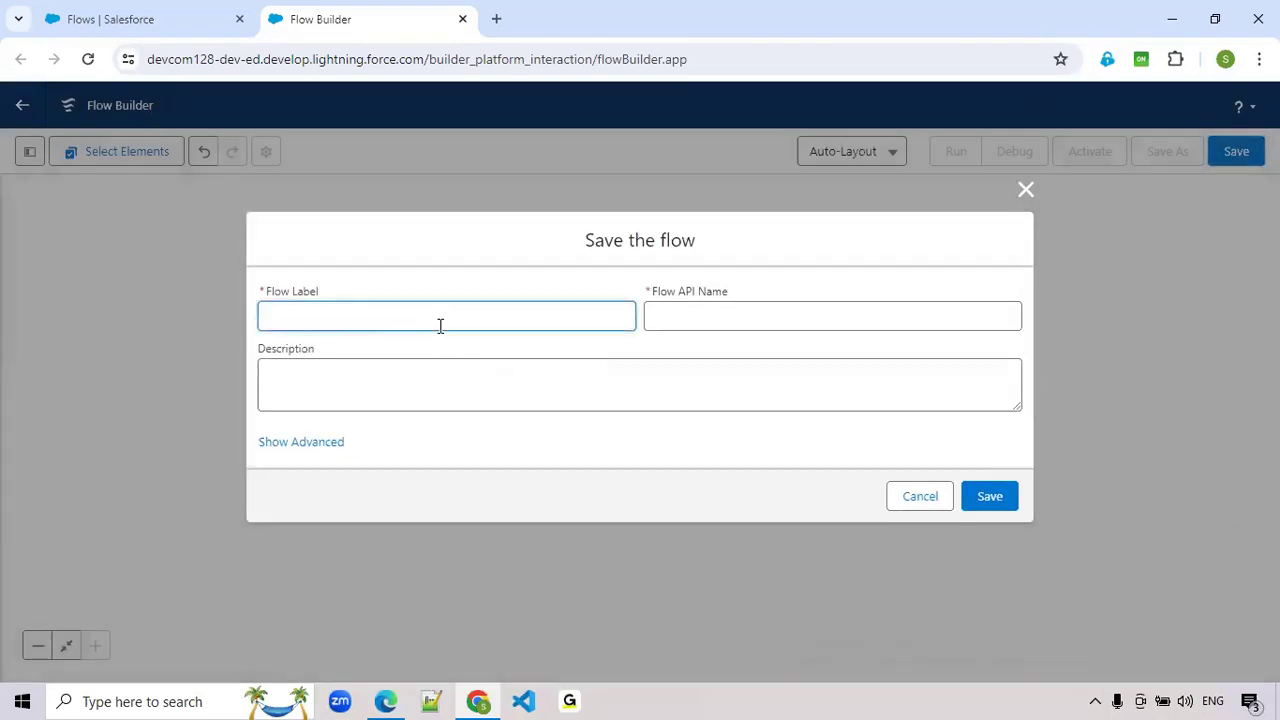
type("Create Flollow Up Ta")
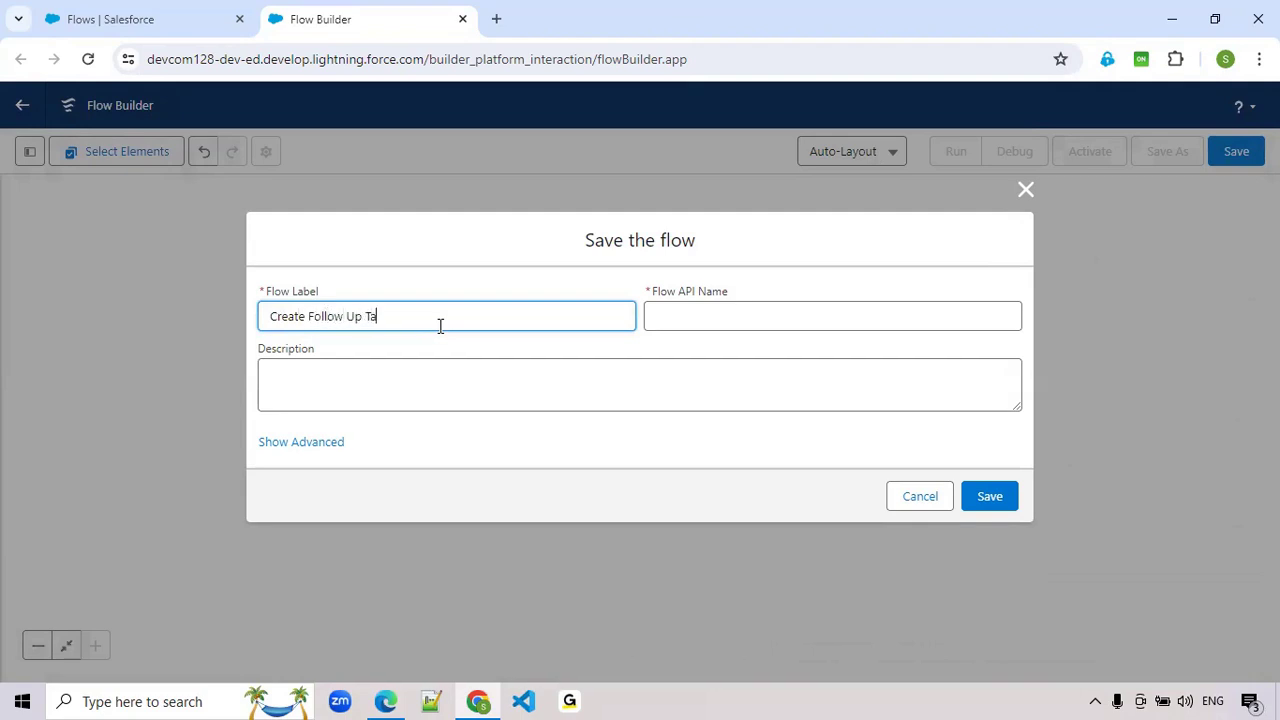
type("sk forOpportunity")
key("Tab")
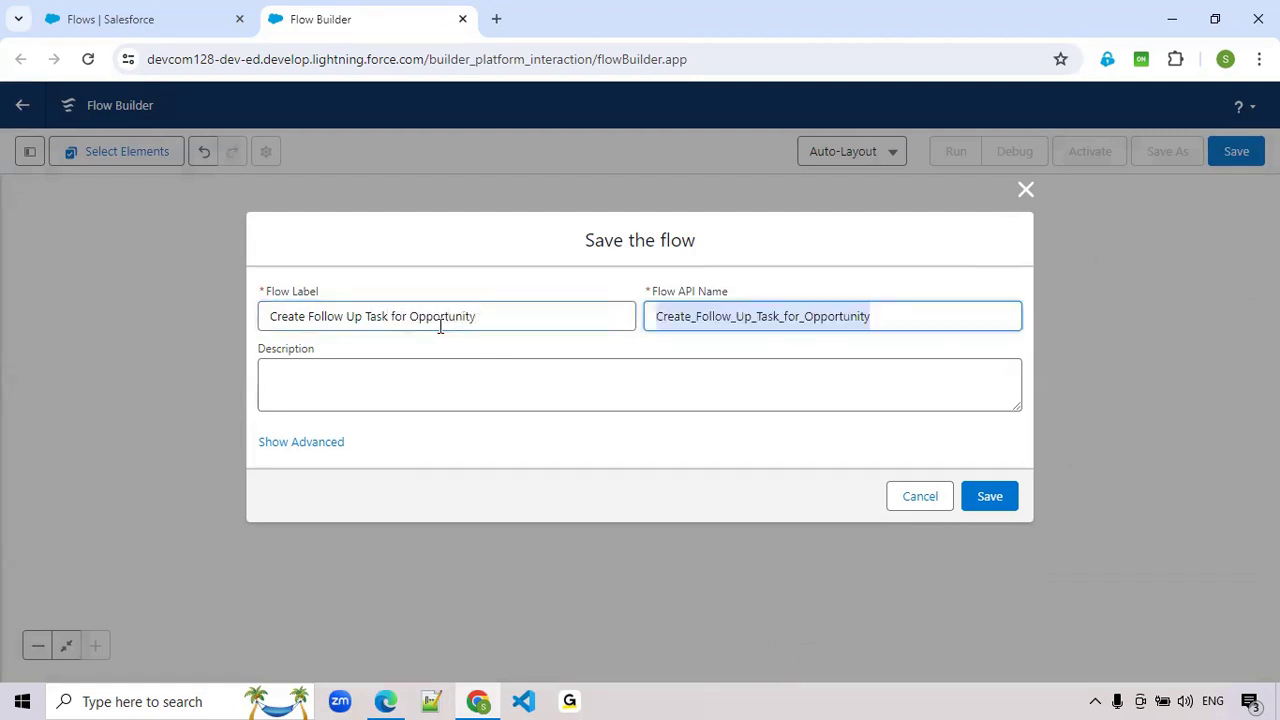
left_click(995, 500)
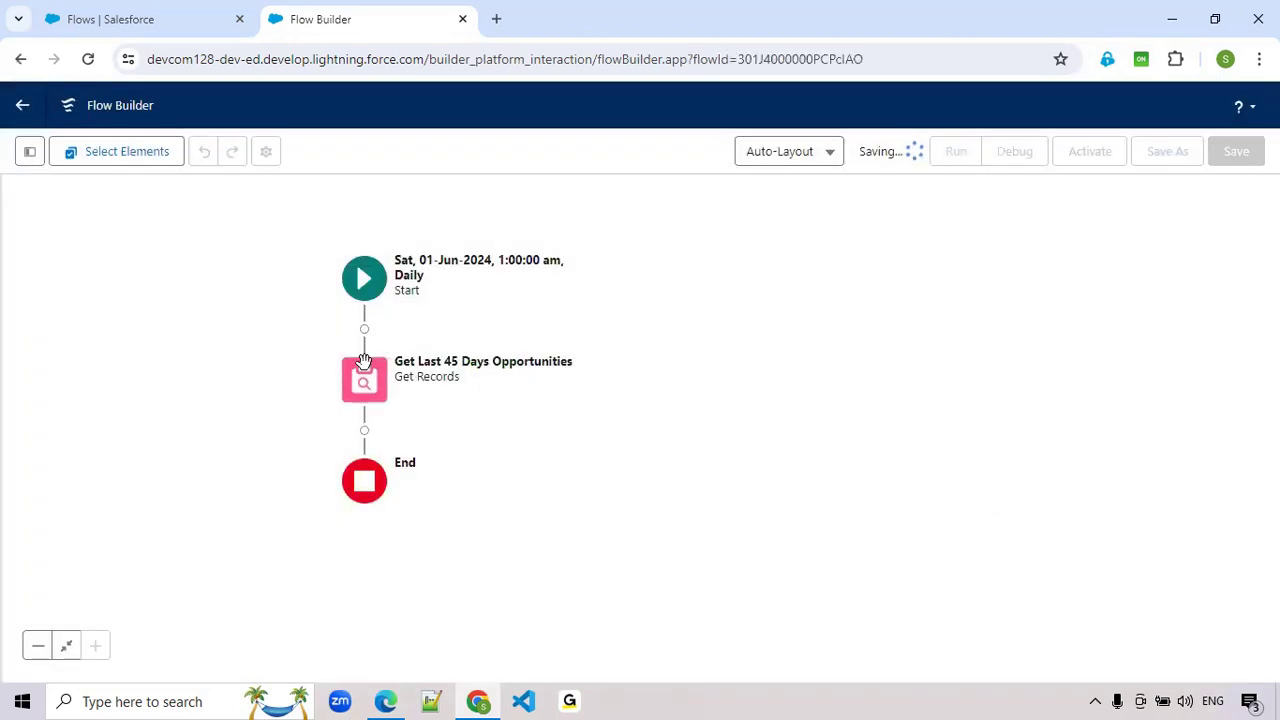
- Add a Decision element labelled Opportunities after the Get Last 45 Days Opportunities element
left_click_drag(520, 423, 537, 386)
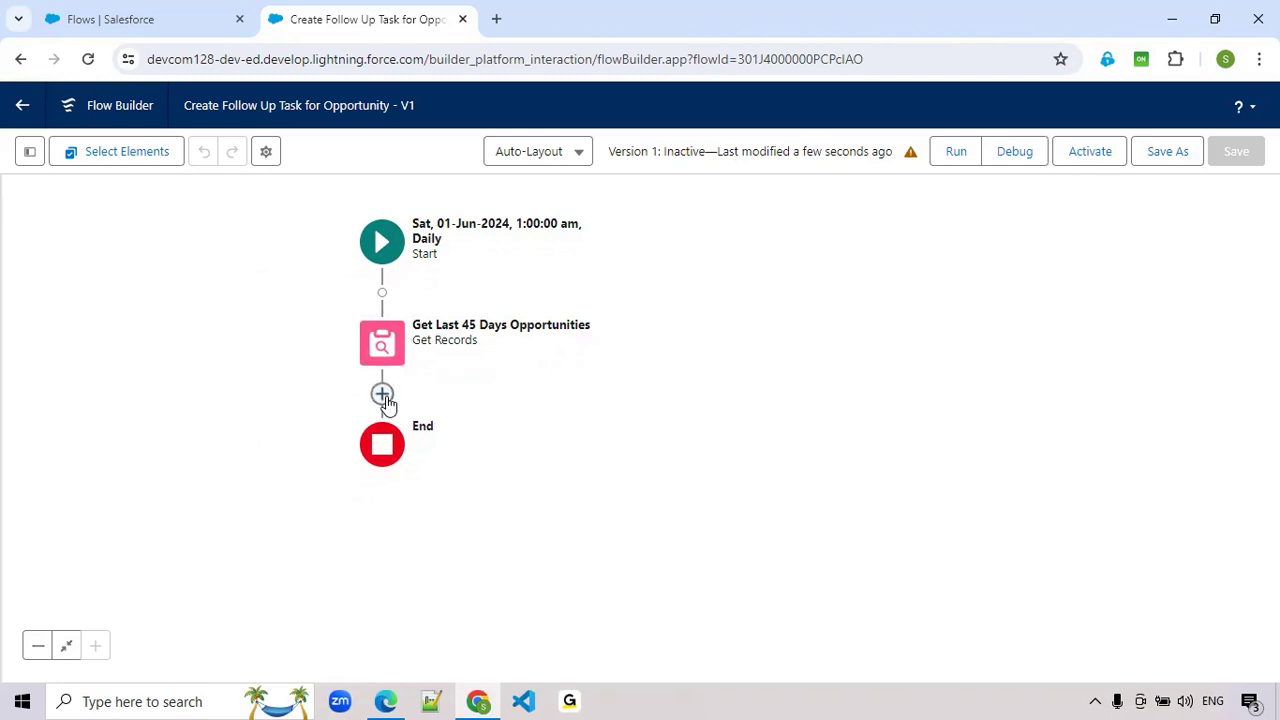
left_click(383, 395)
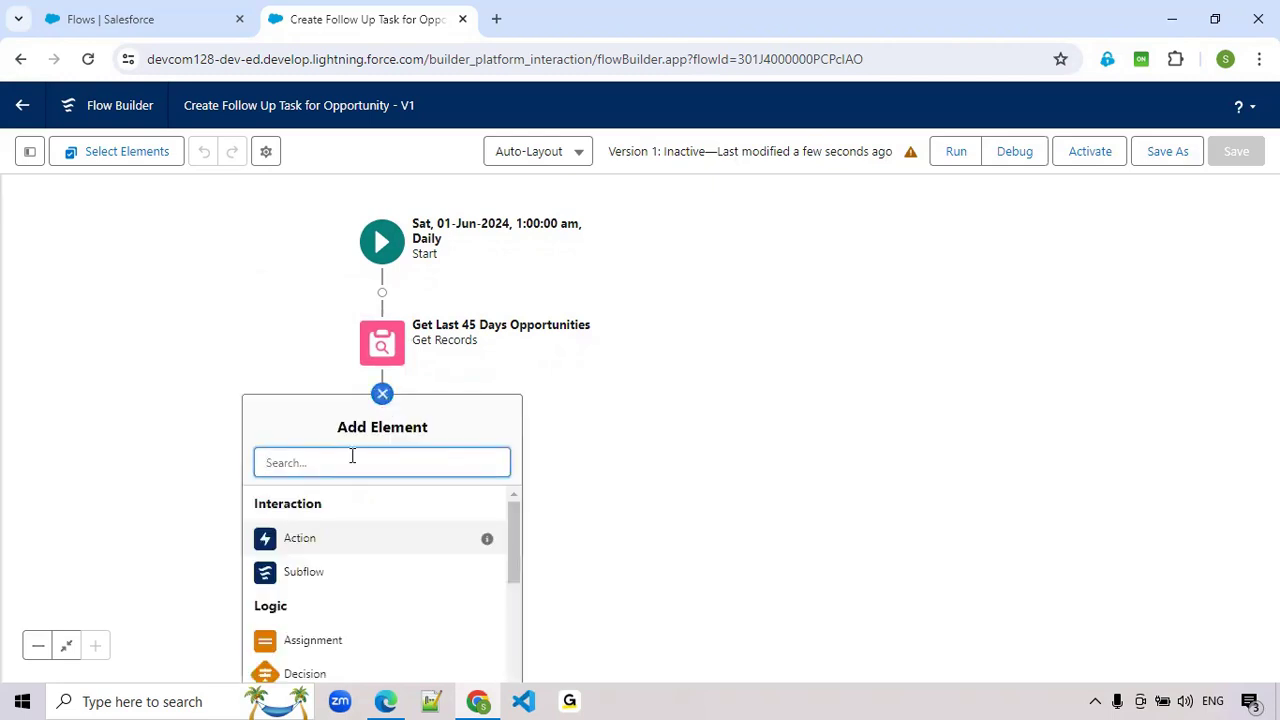
type("de")
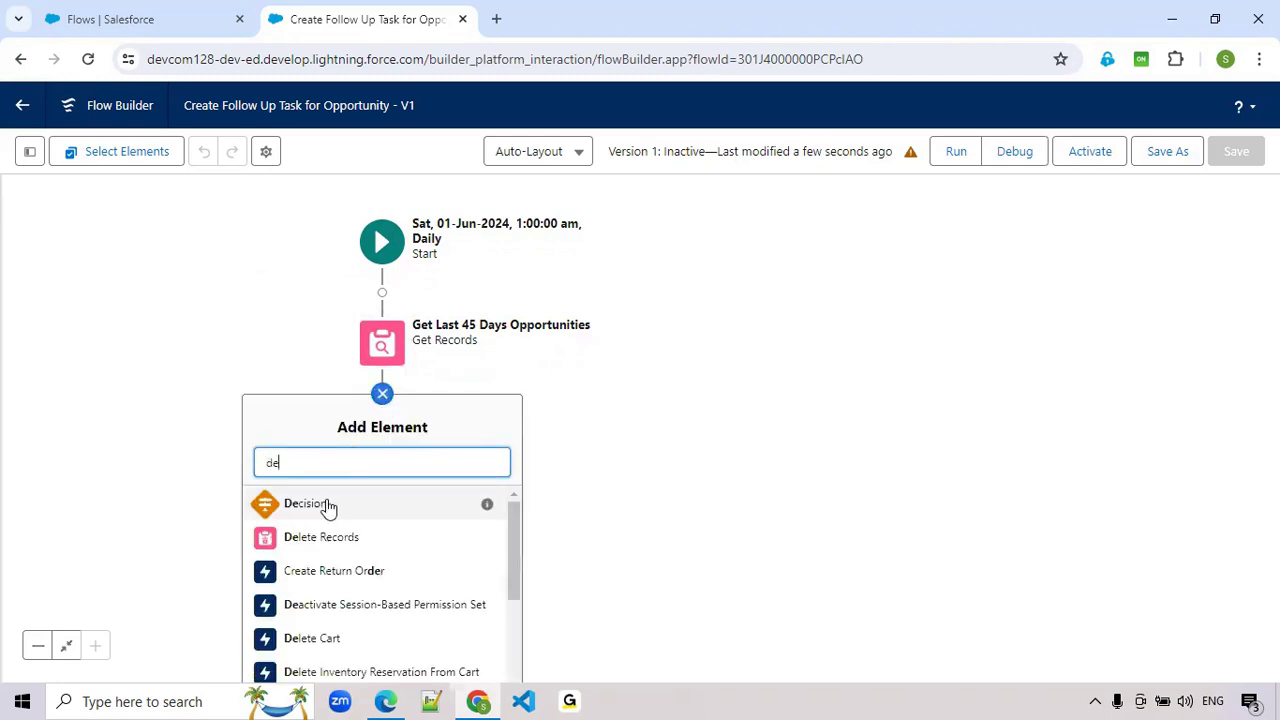
left_click(328, 508)
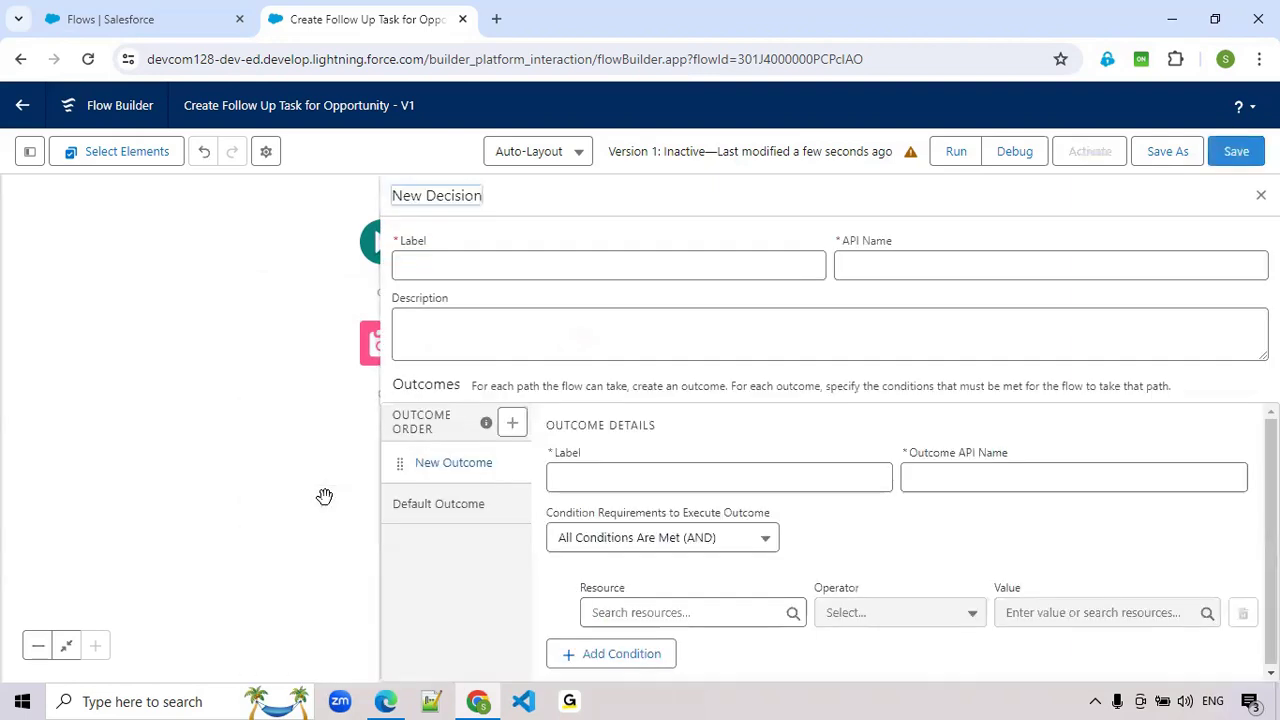
left_click(528, 275)
type("Opportunities")
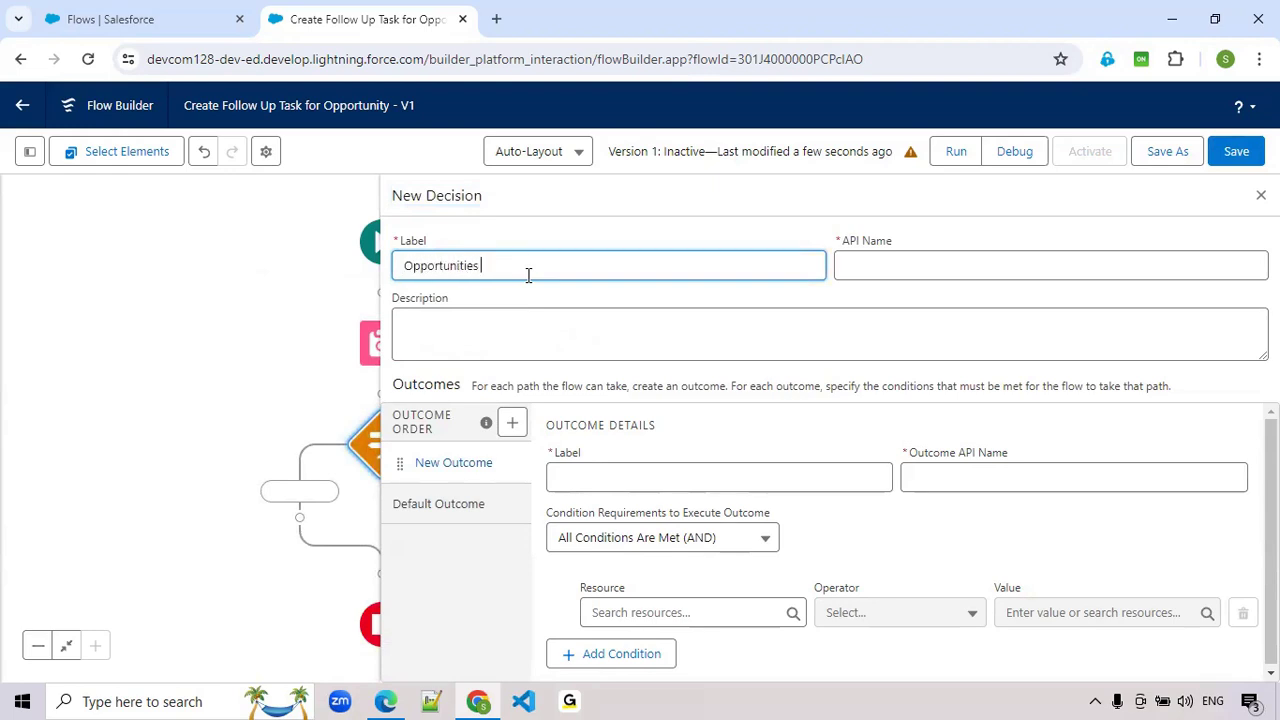
key("Tab")
- Define the decision outcome is Opportunities? with the condition that the Get_Last_45_Days_Opportunities record collection Is Null equals False
left_click(655, 483)
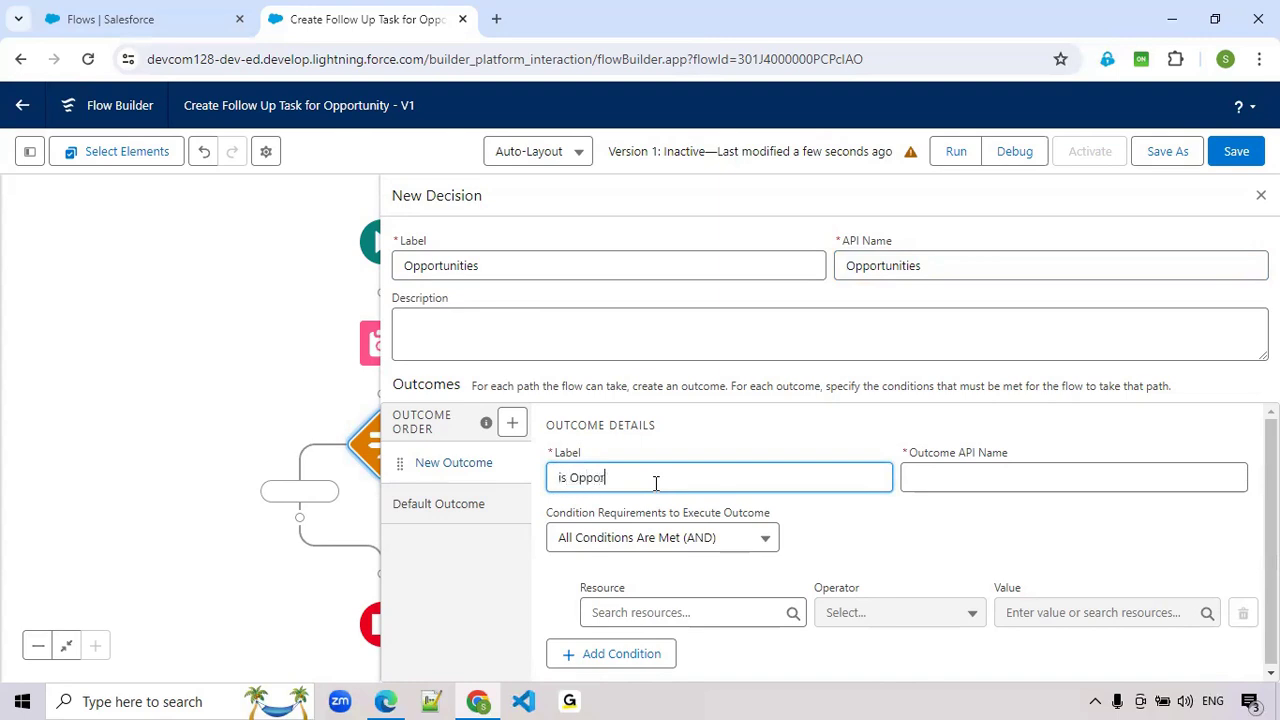
type("it")
left_click(693, 612)
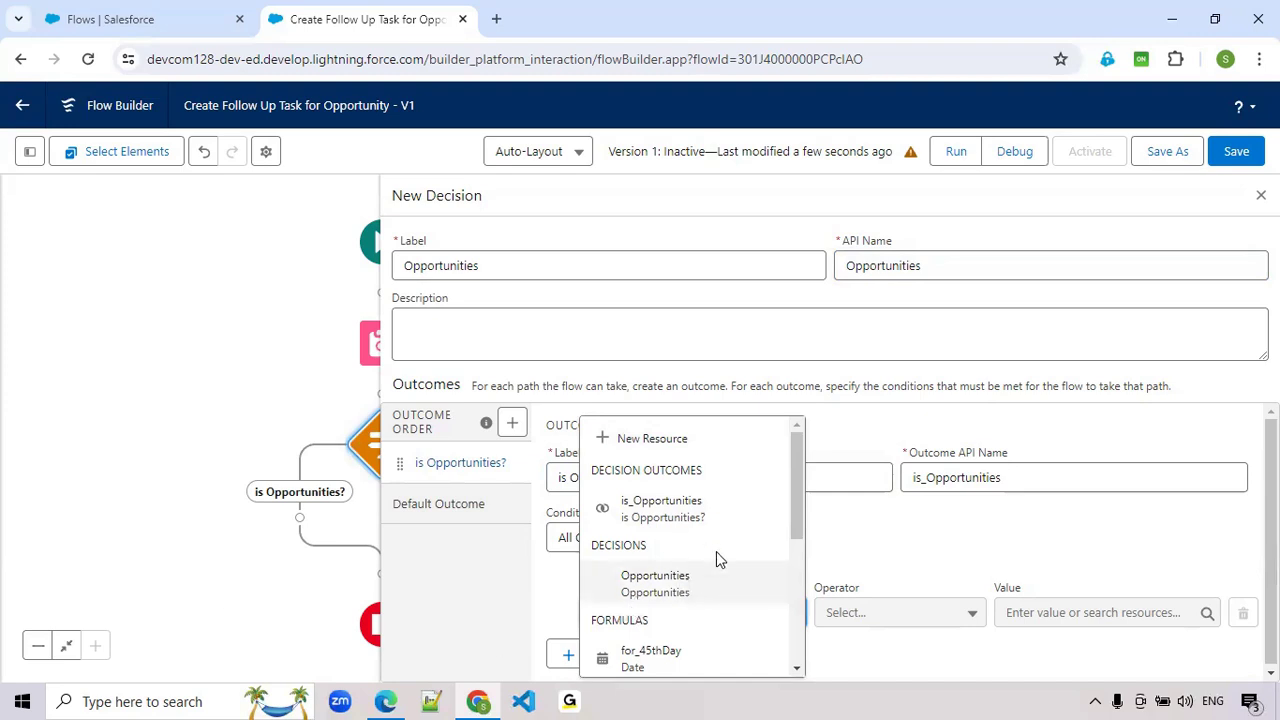
scroll(716, 558, "down", 2)
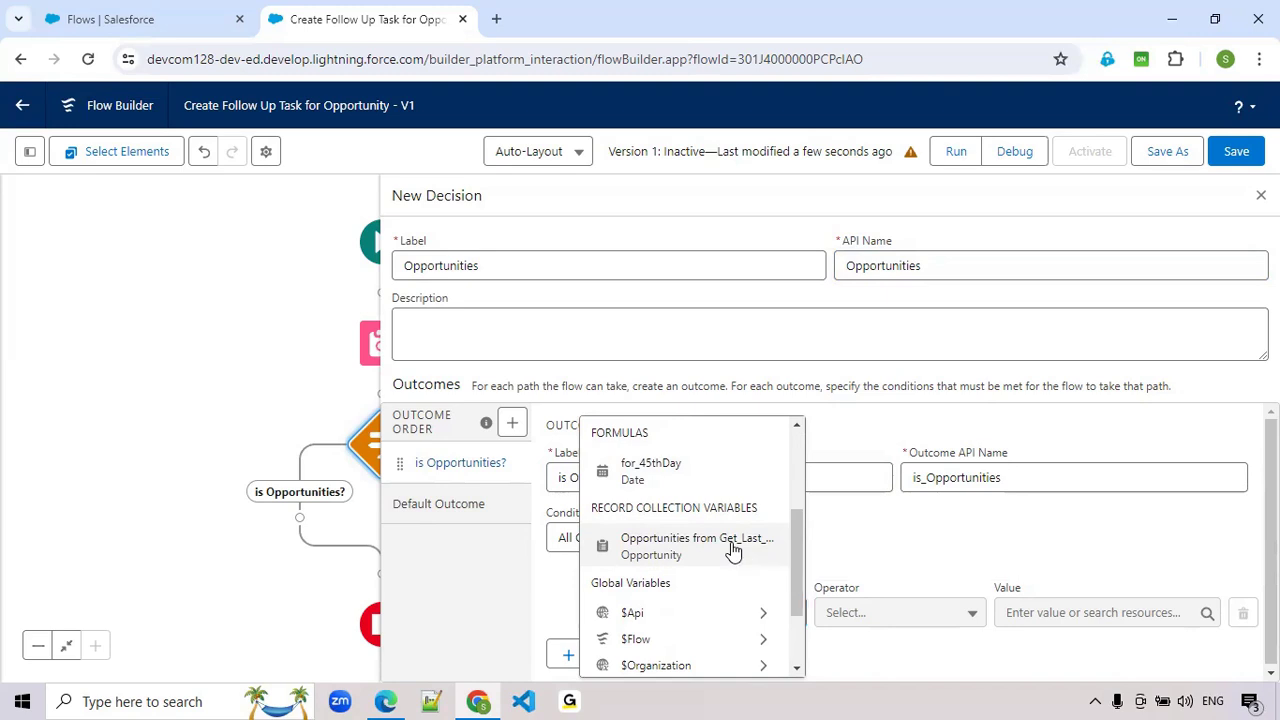
left_click(733, 549)
left_click(924, 612)
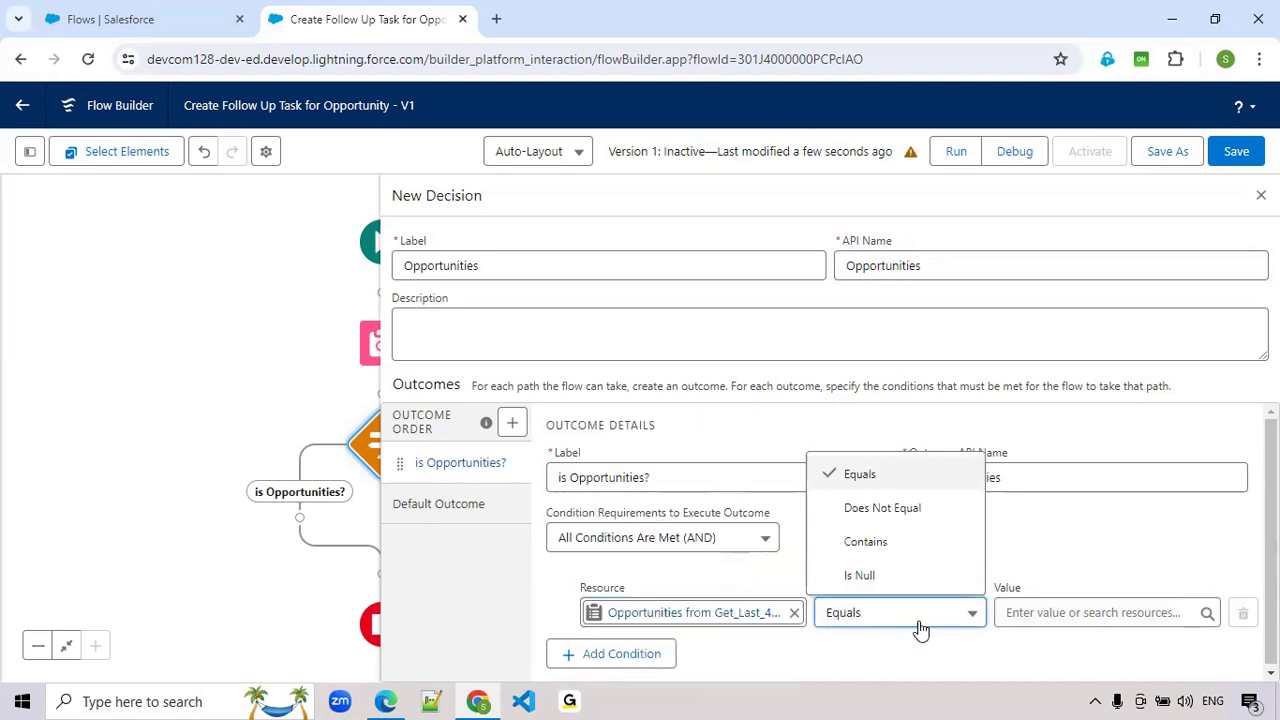
left_click(911, 577)
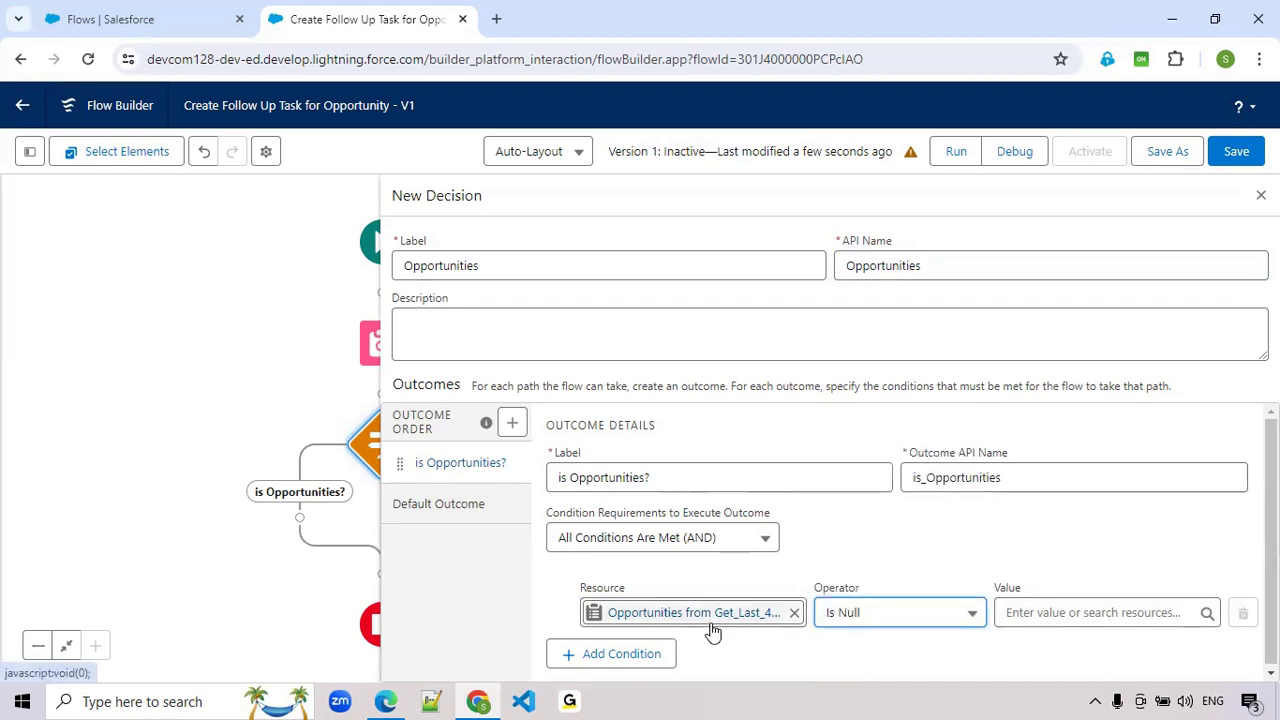
left_click(1036, 610)
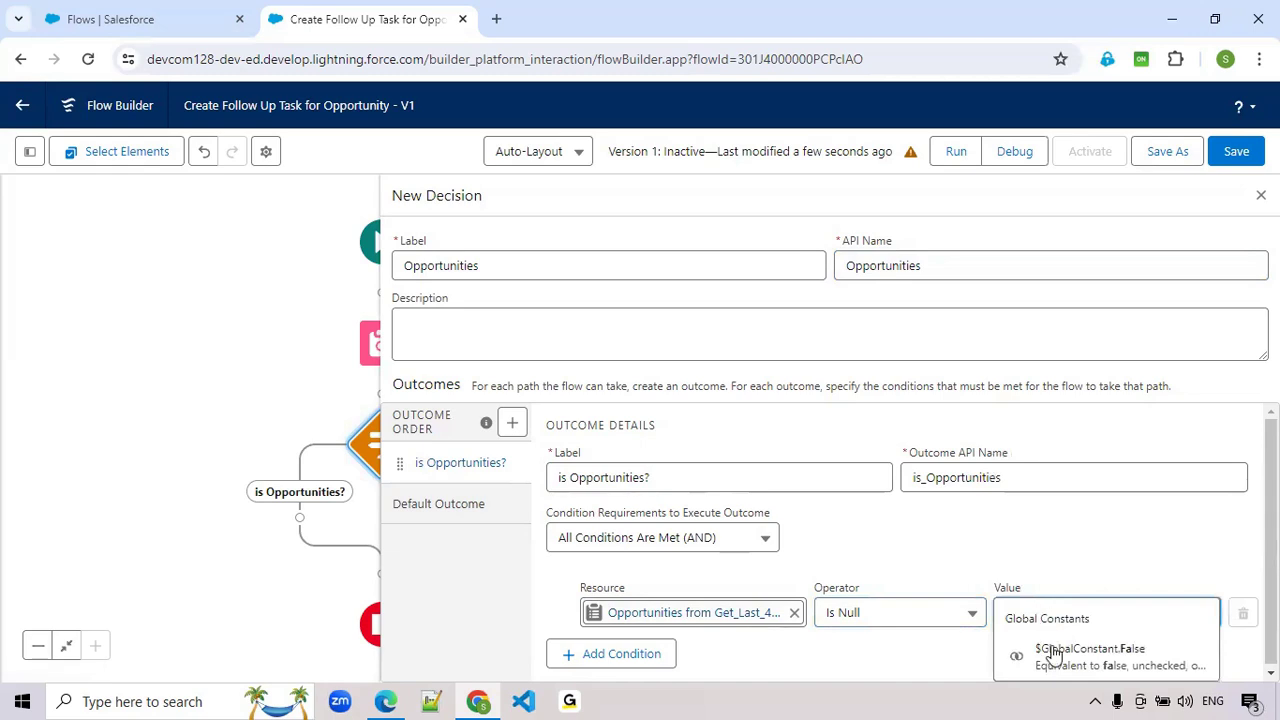
left_click(1051, 648)
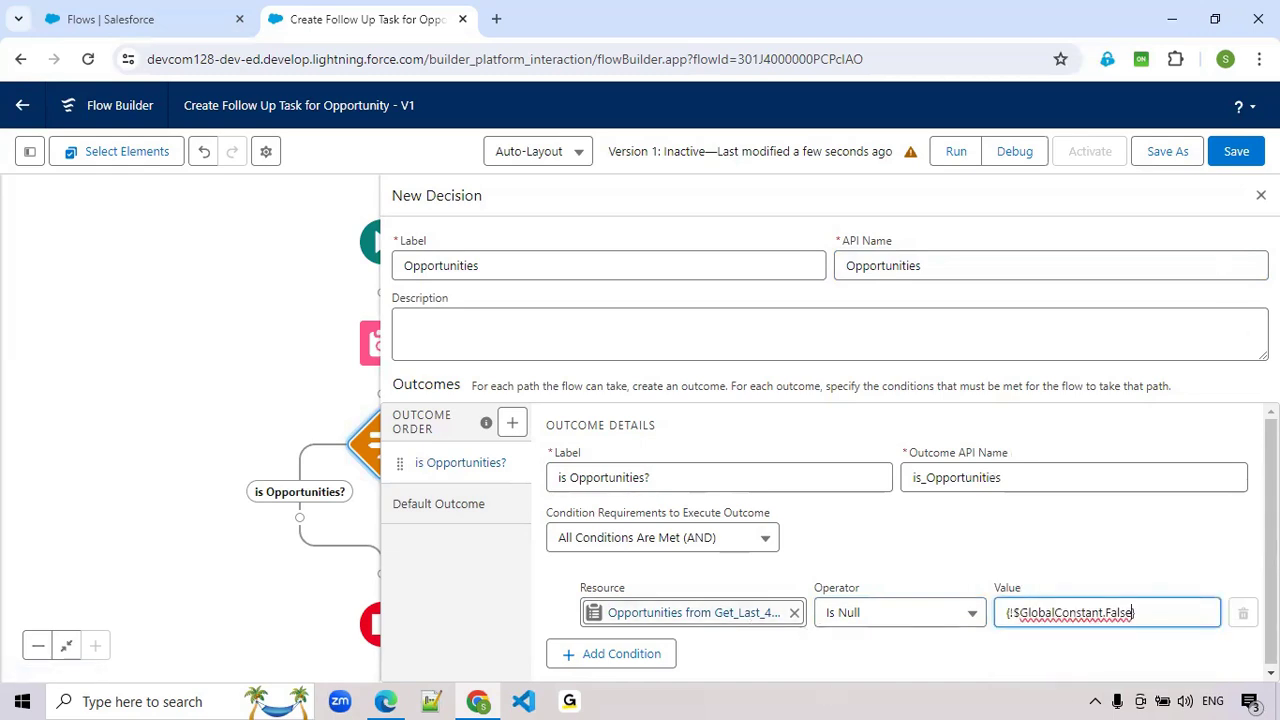
left_click(1261, 195)
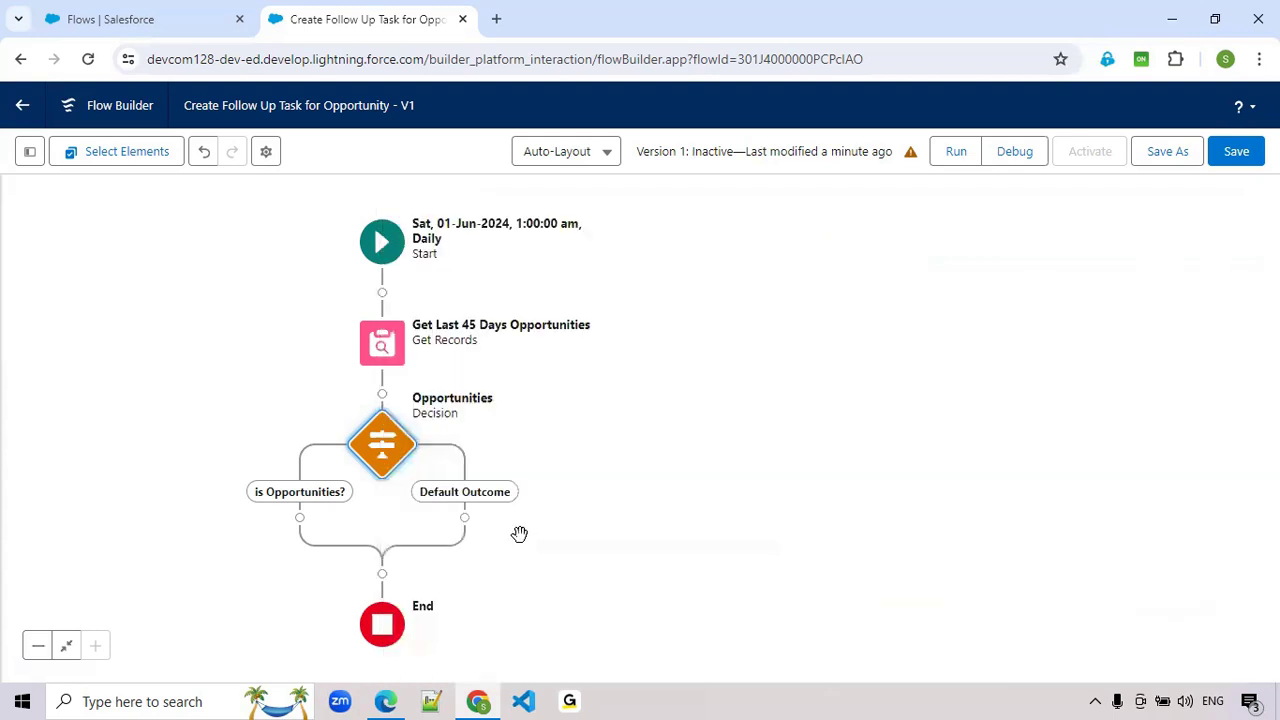
- Add a Loop element on the is Opportunities? path of the decision
left_click(300, 518)
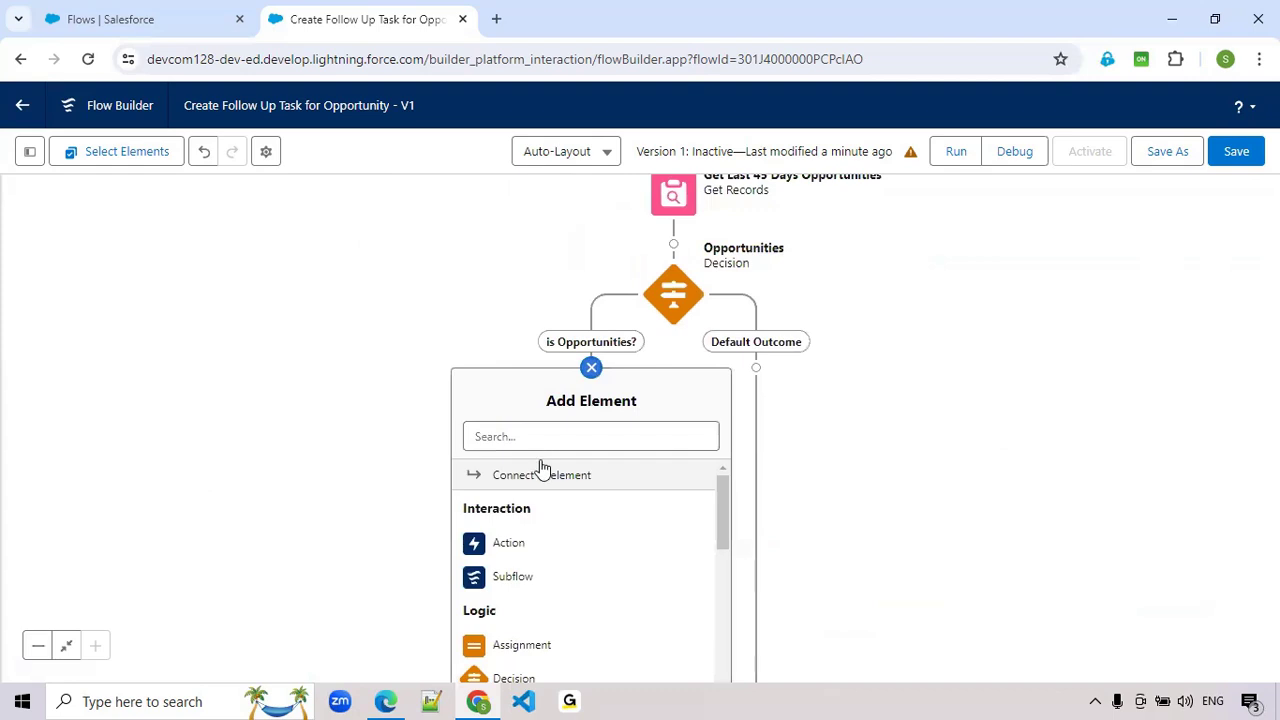
left_click(541, 444)
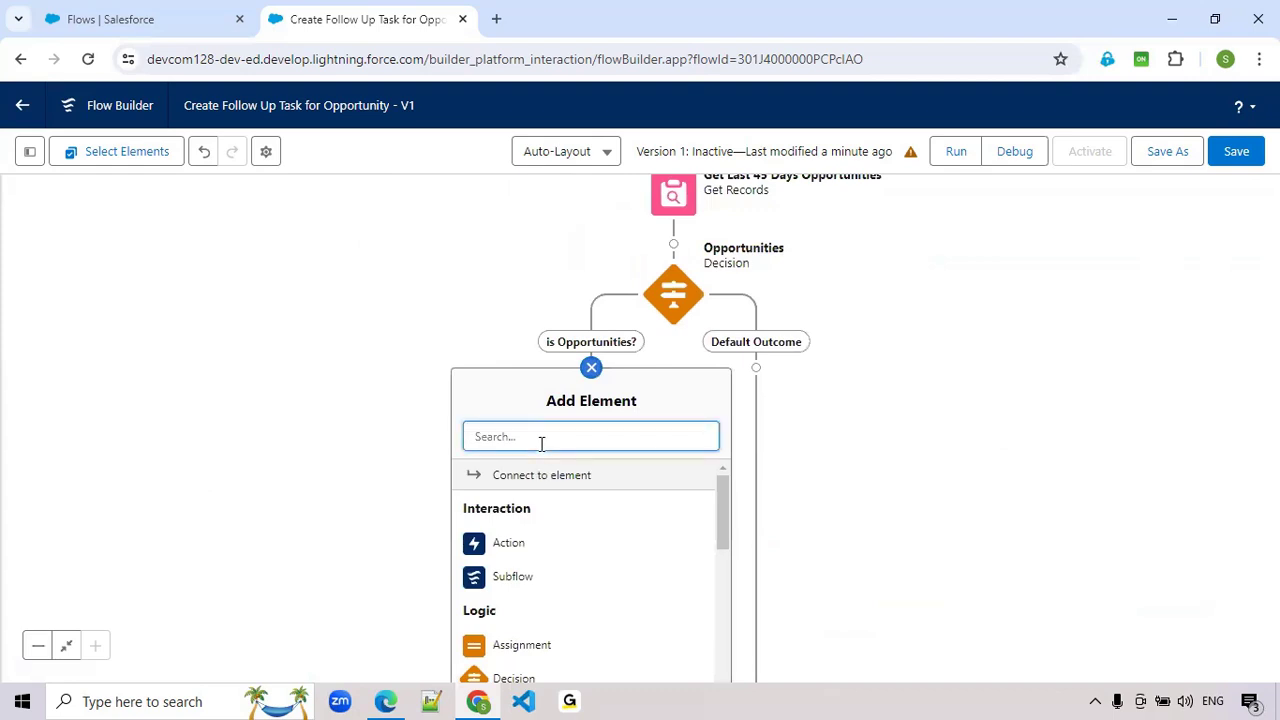
type("for")
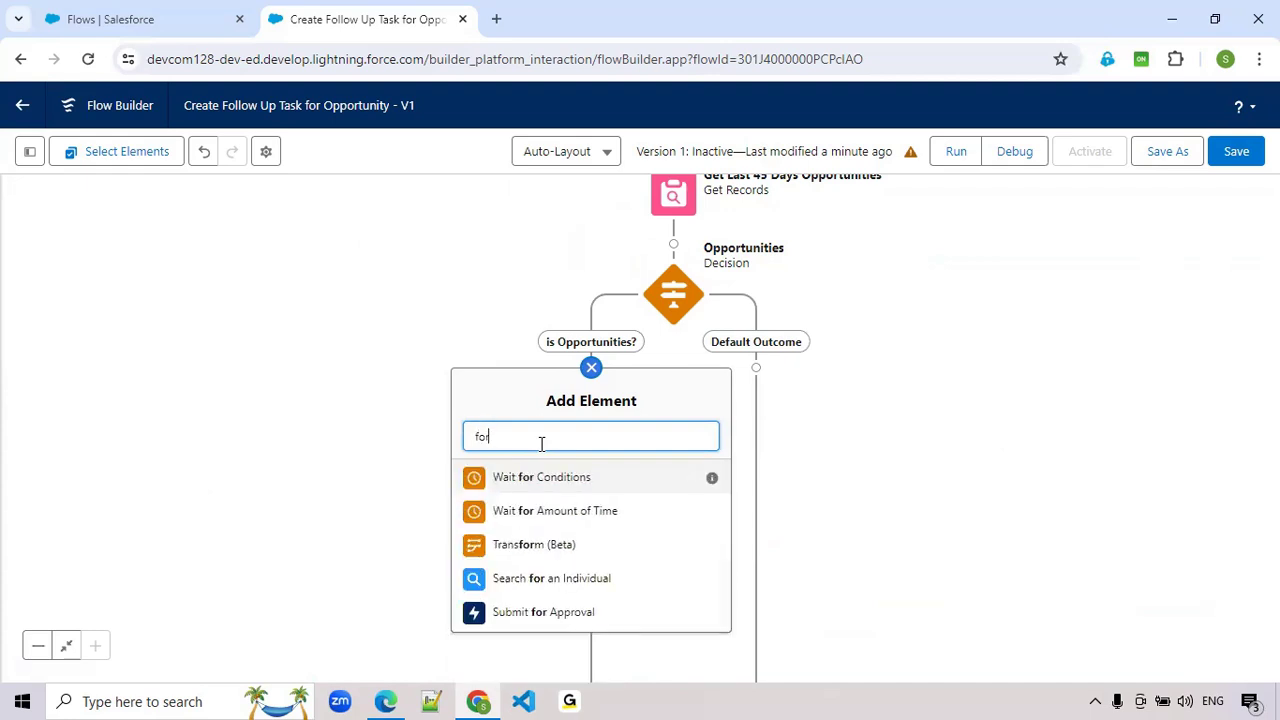
key("BackSpace")
key("BackSpace")
key("BackSpace")
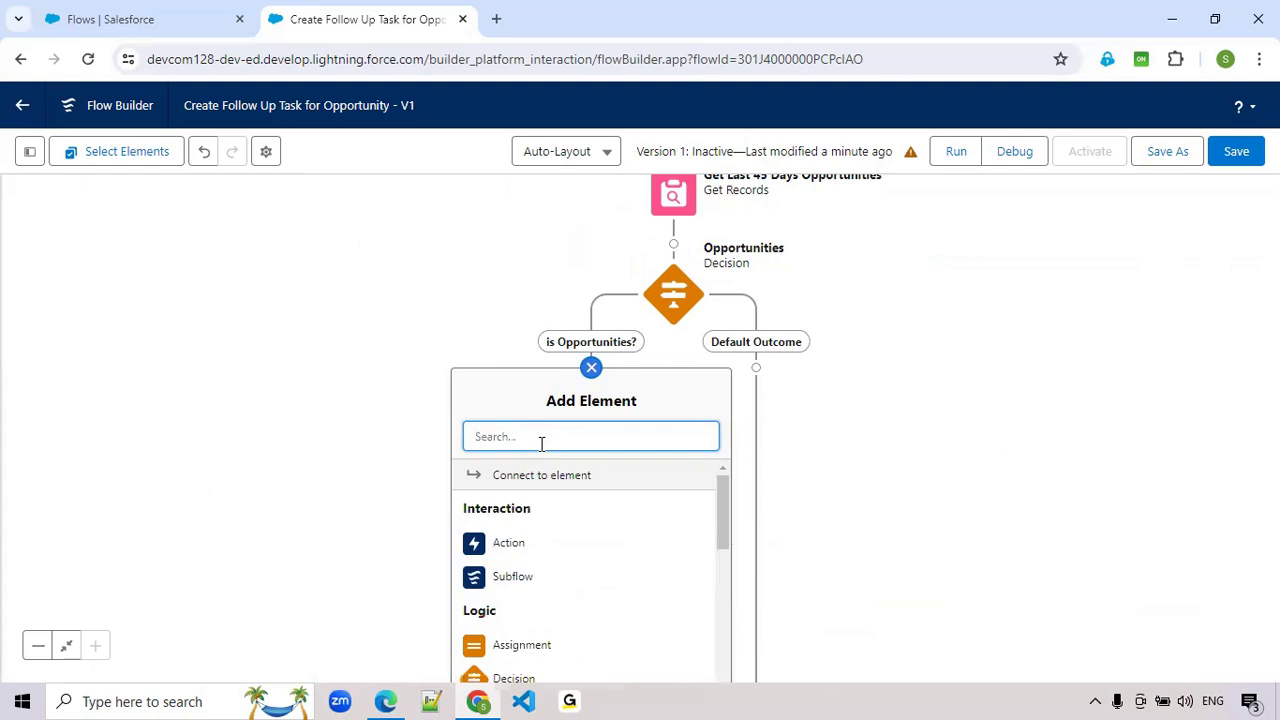
type("loo")
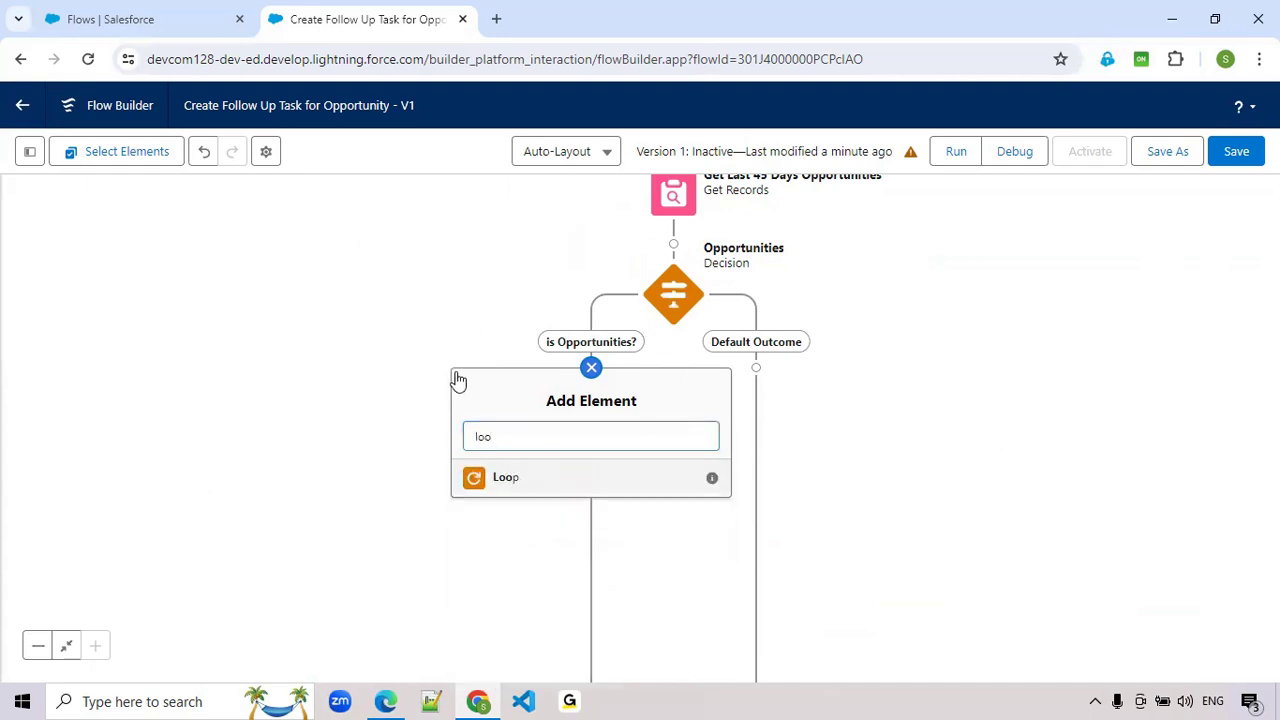
- Label the loop Loop Opportunities and set its collection variable to the Opportunities from Get_Last_45_Days_Opportunities
left_click(761, 272)
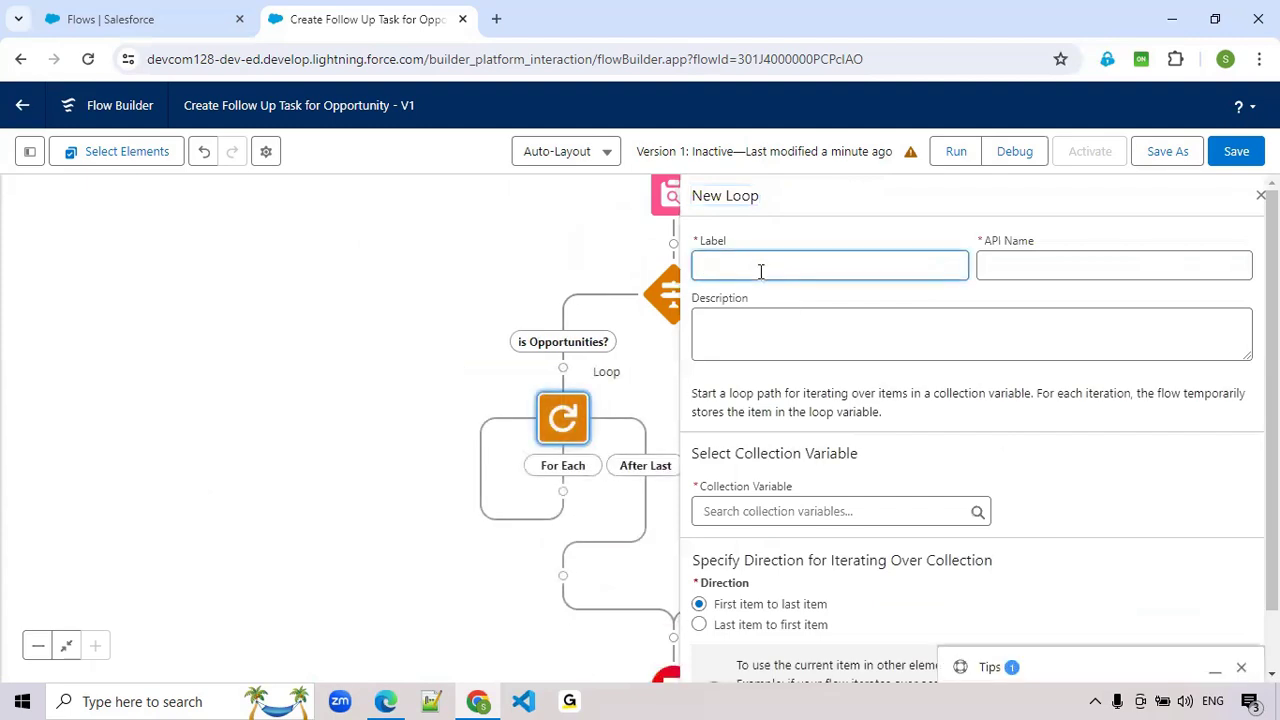
type("Lopp")
key("BackSpace")
right_click(760, 271)
left_click(795, 287)
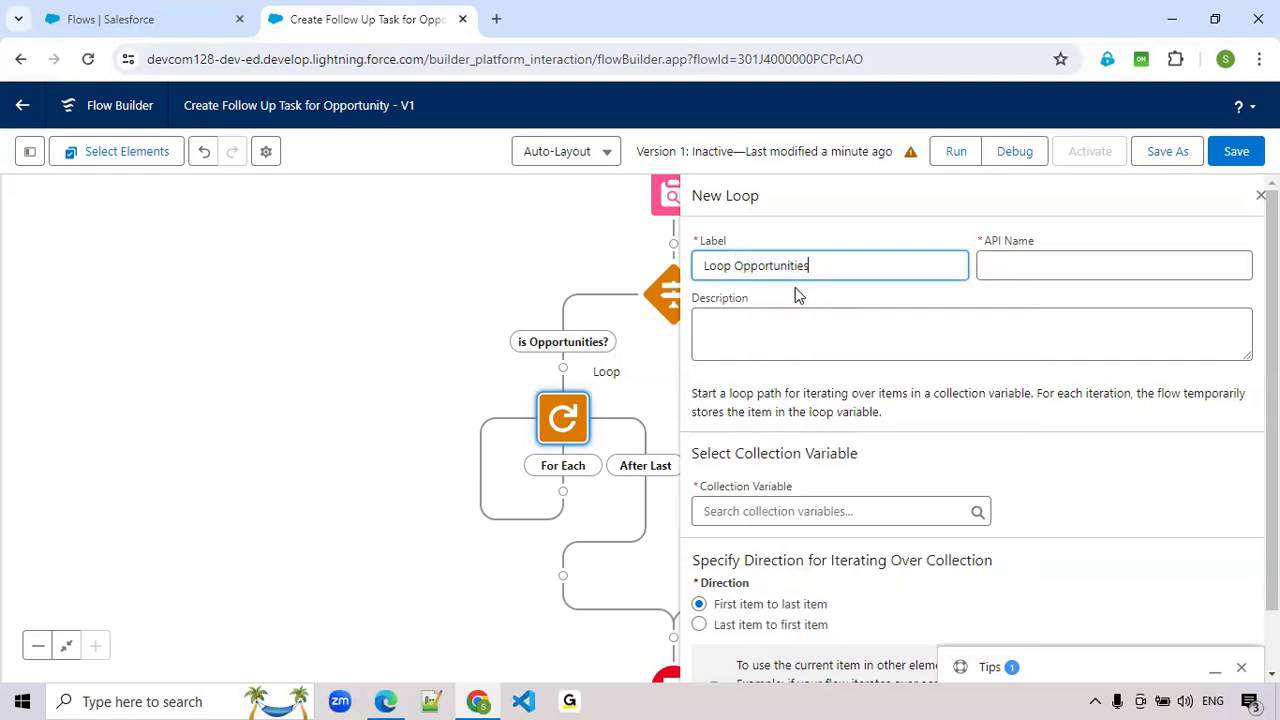
key("Tab")
left_click(786, 511)
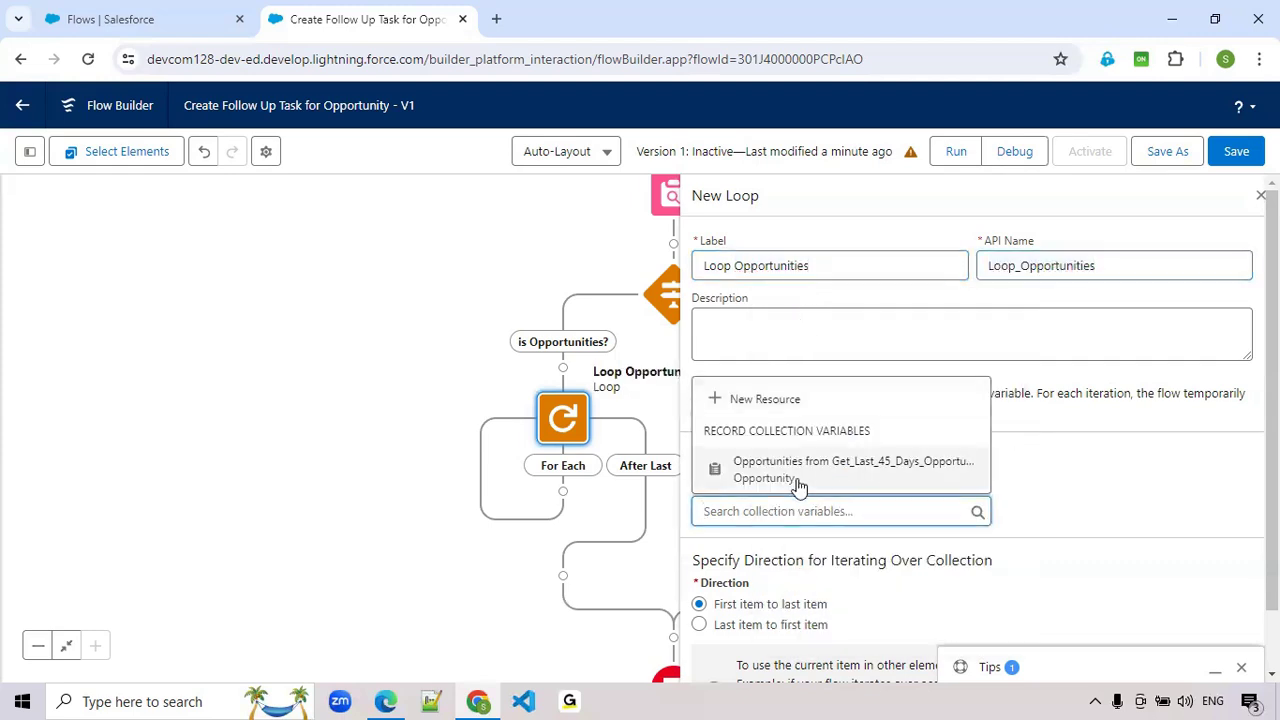
left_click(799, 485)
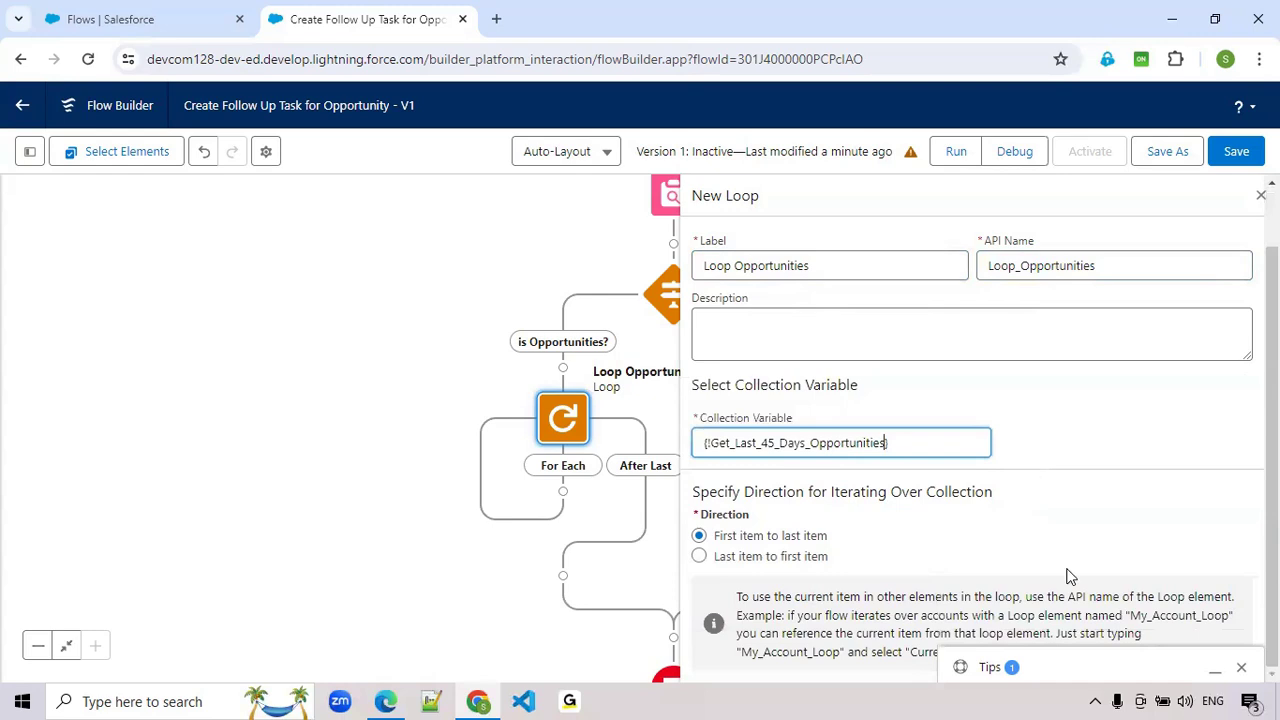
left_click(1241, 667)
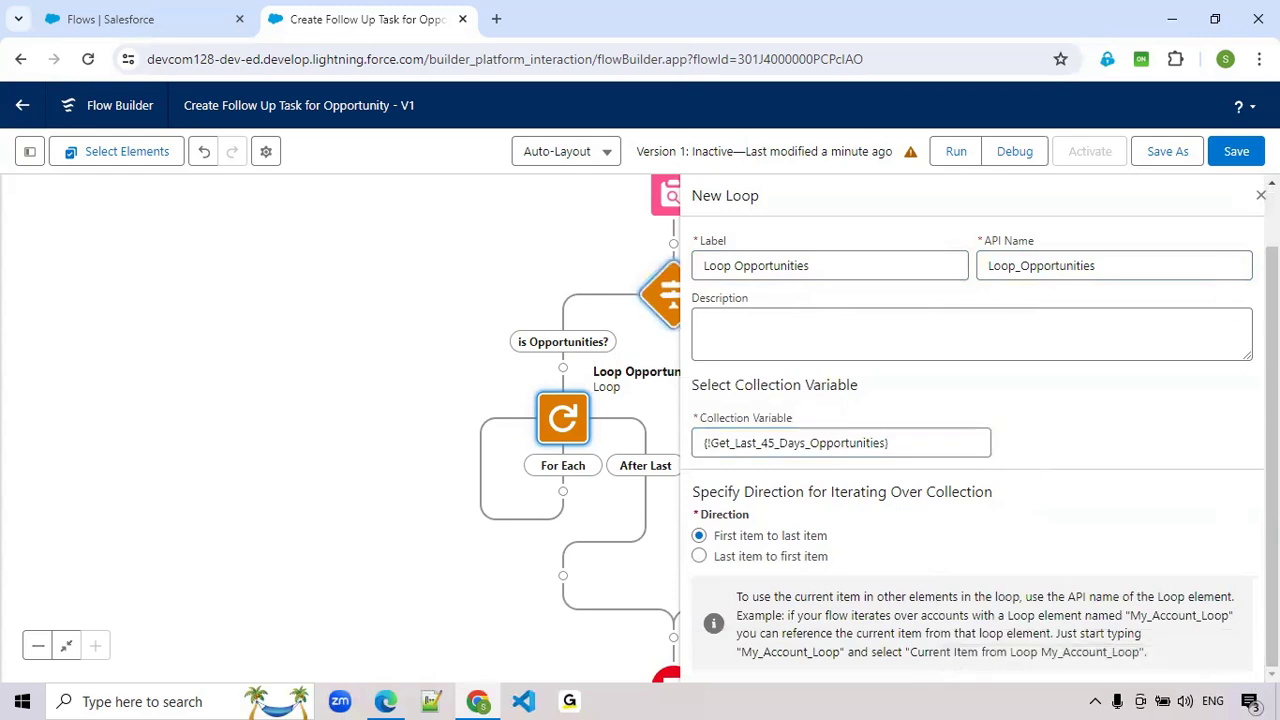
left_click(566, 502)
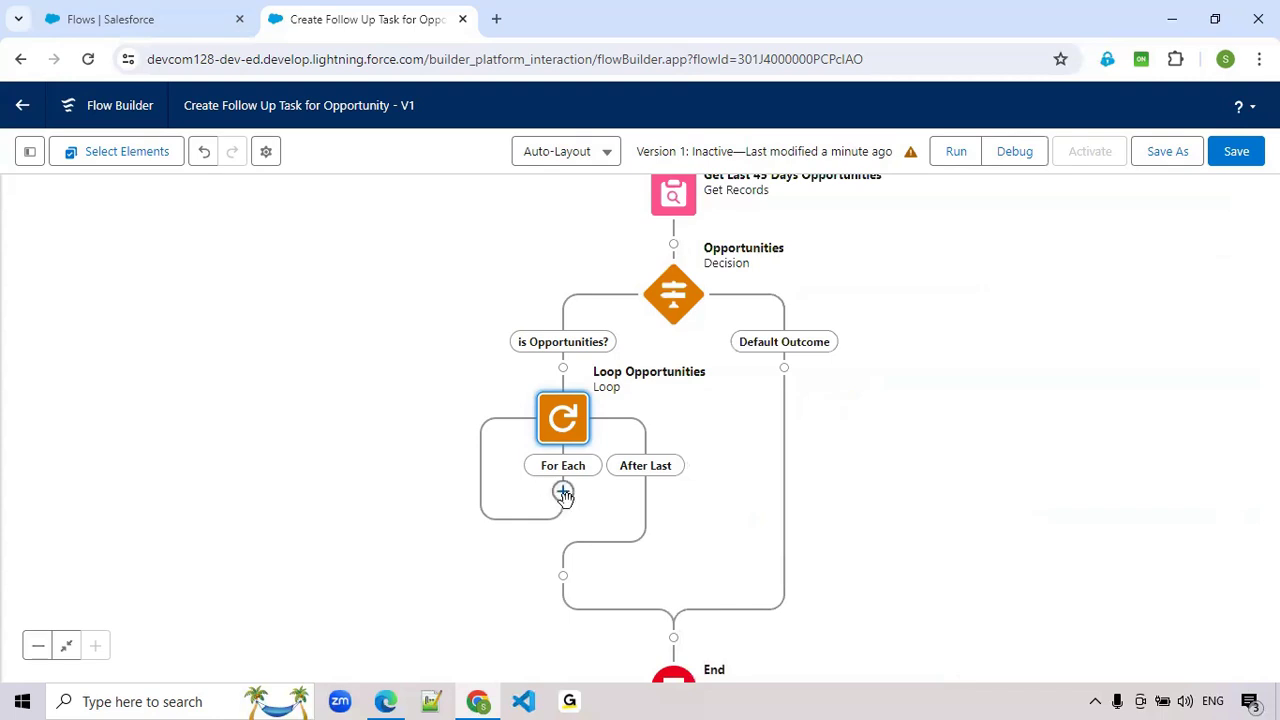
- Add a Create Records element on the For Each path of Loop Opportunities
left_click(563, 492)
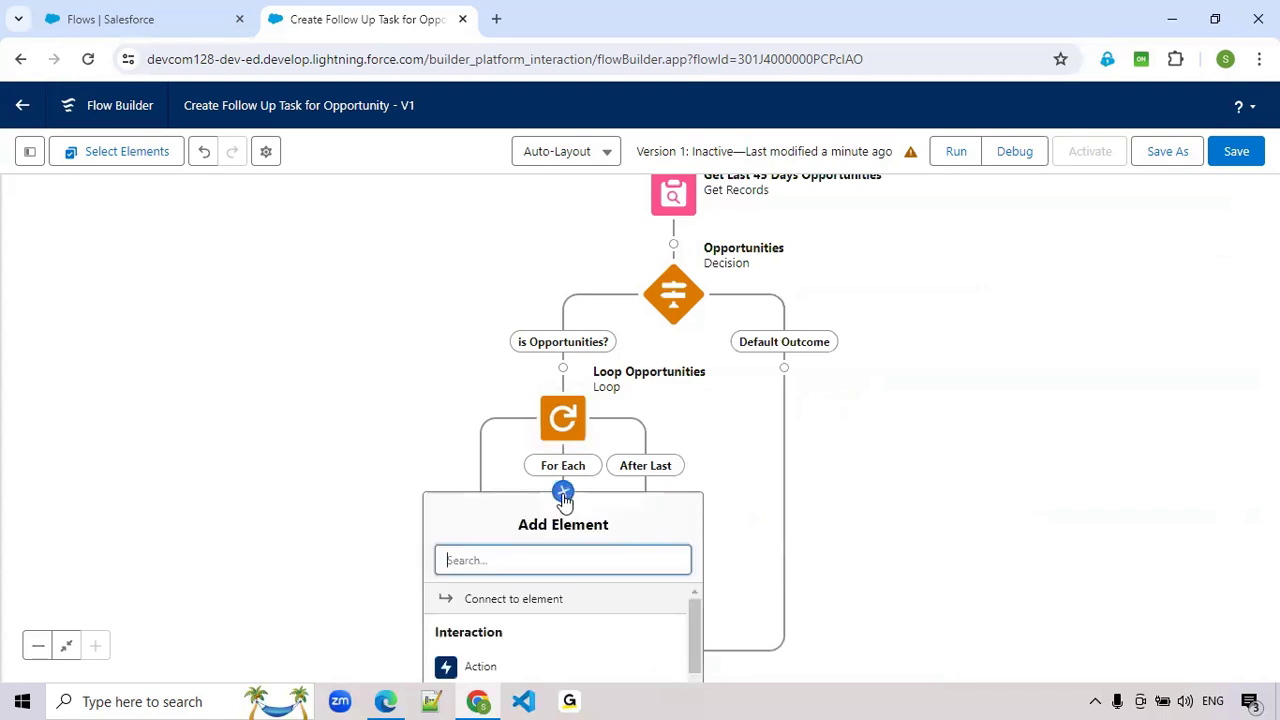
scroll(966, 503, "down", 3)
left_click(496, 428)
type("Create")
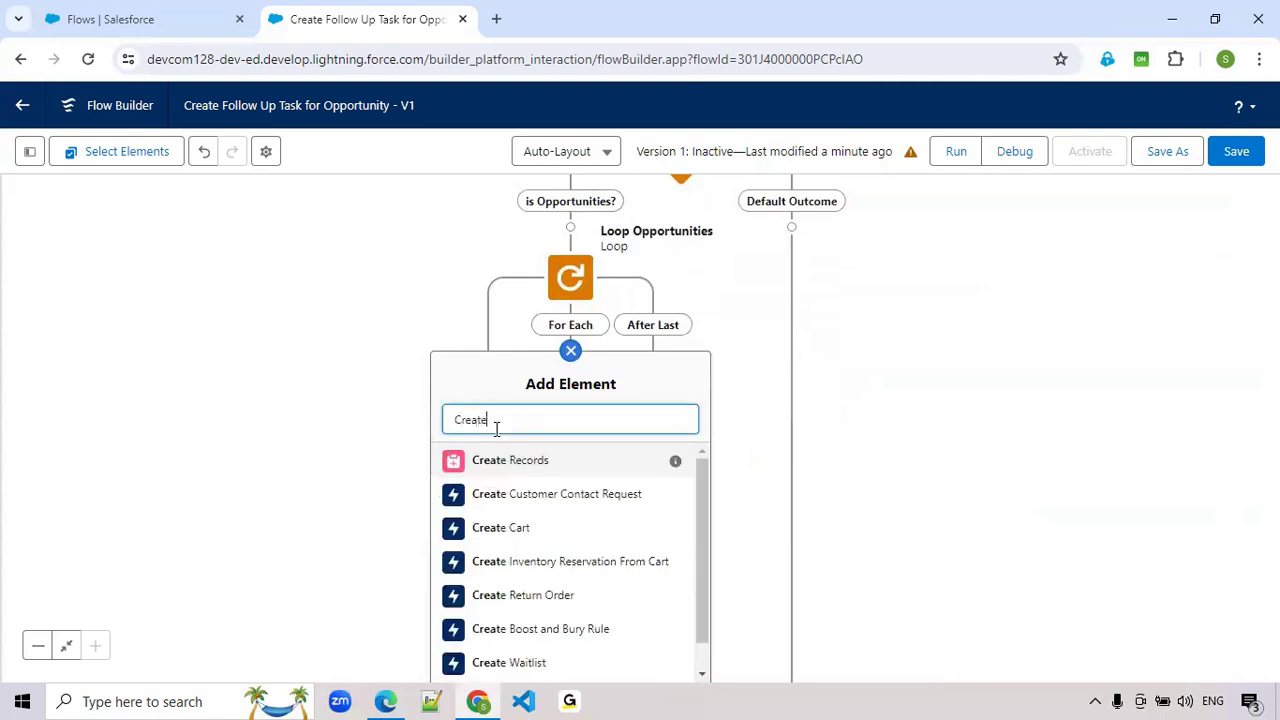
left_click(494, 470)
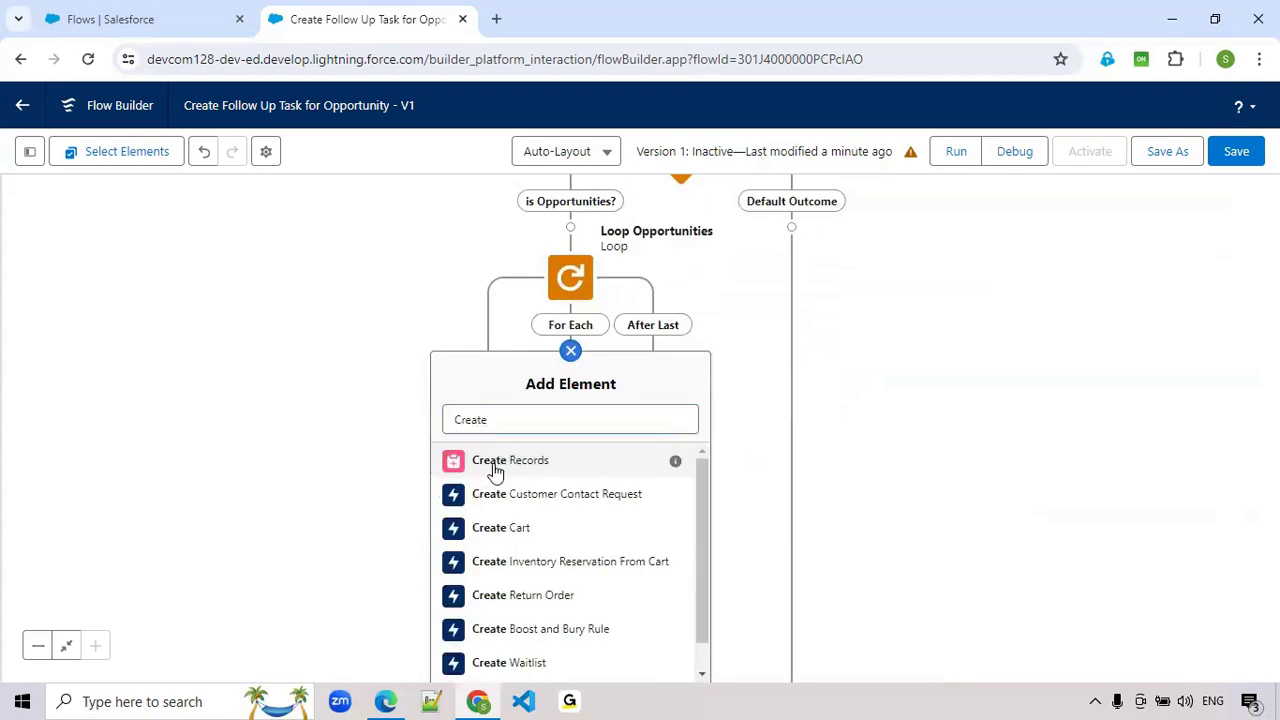
- Label the new element Create Task and set its record fields using separate resources and literal values
left_click(633, 253)
type("Create Task")
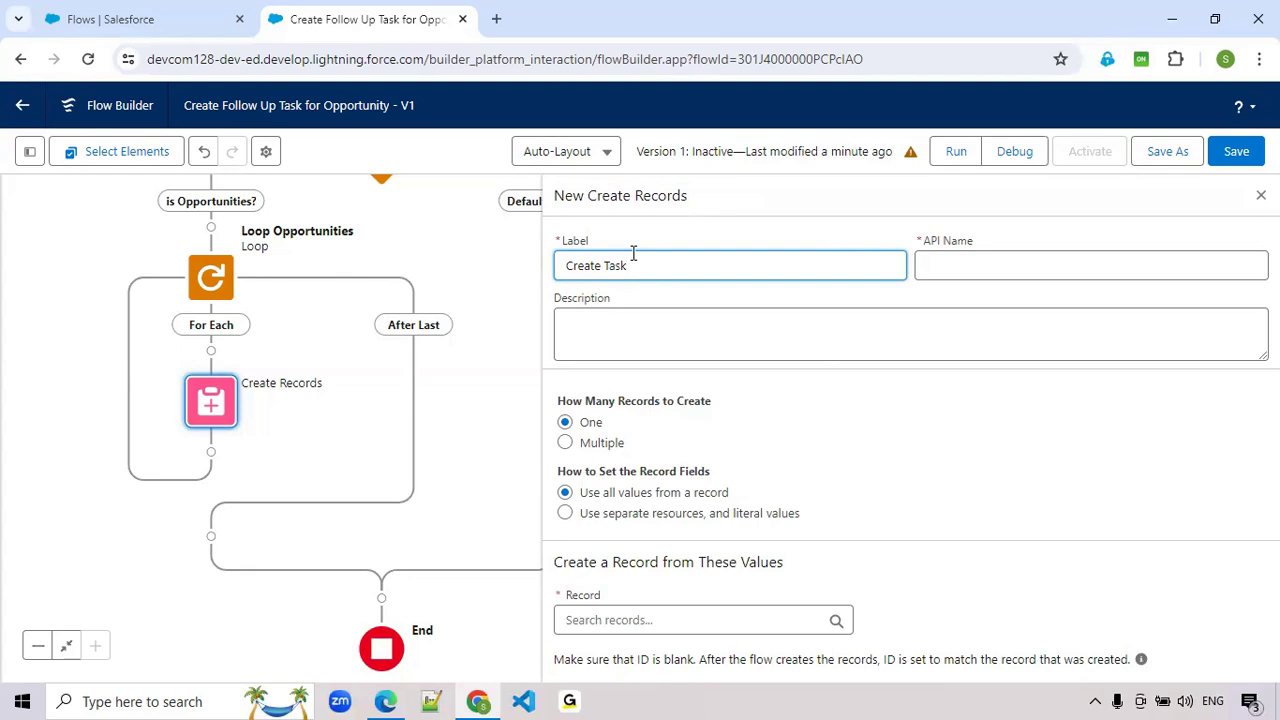
key("Tab")
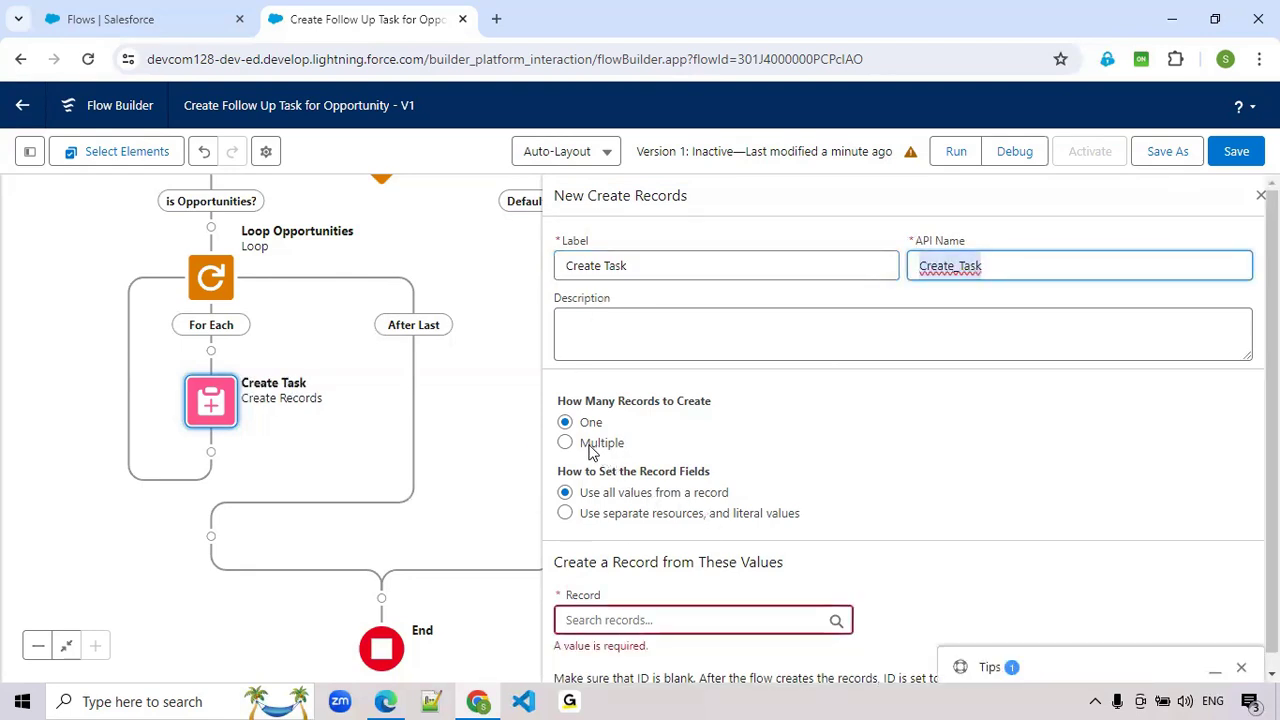
left_click(616, 524)
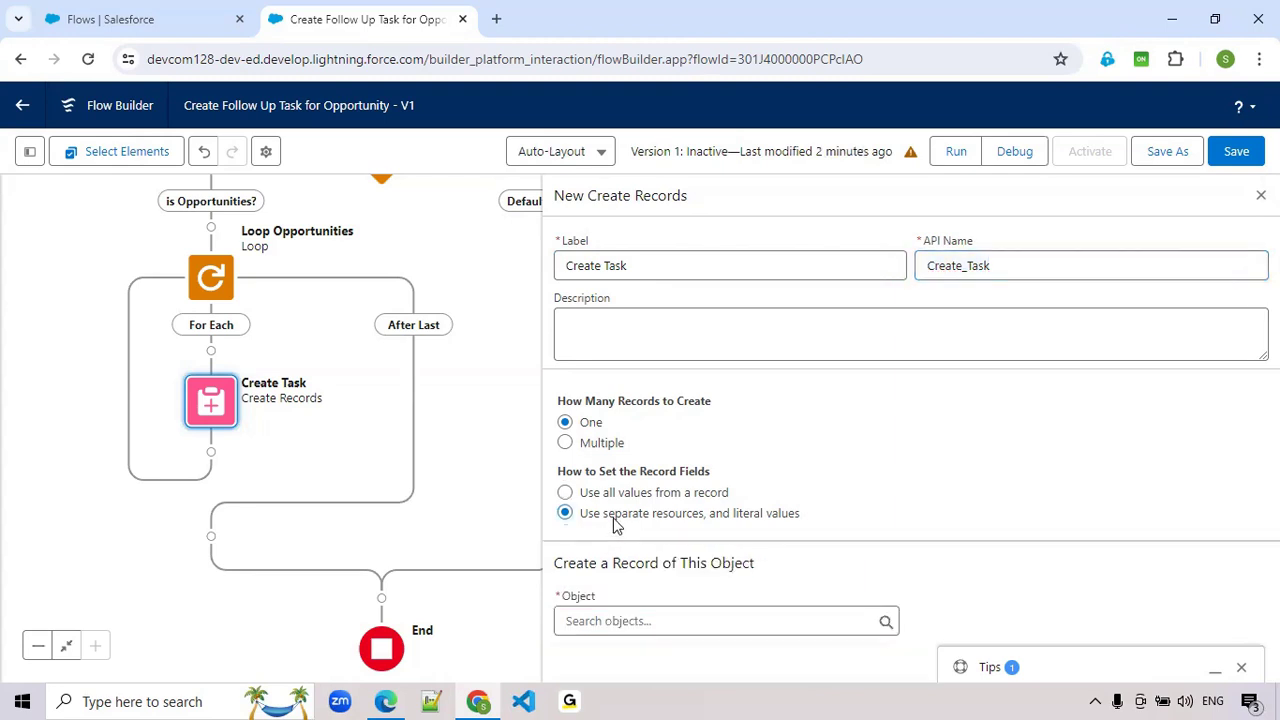
- Set the object of the Create Task element to Task
left_click(585, 622)
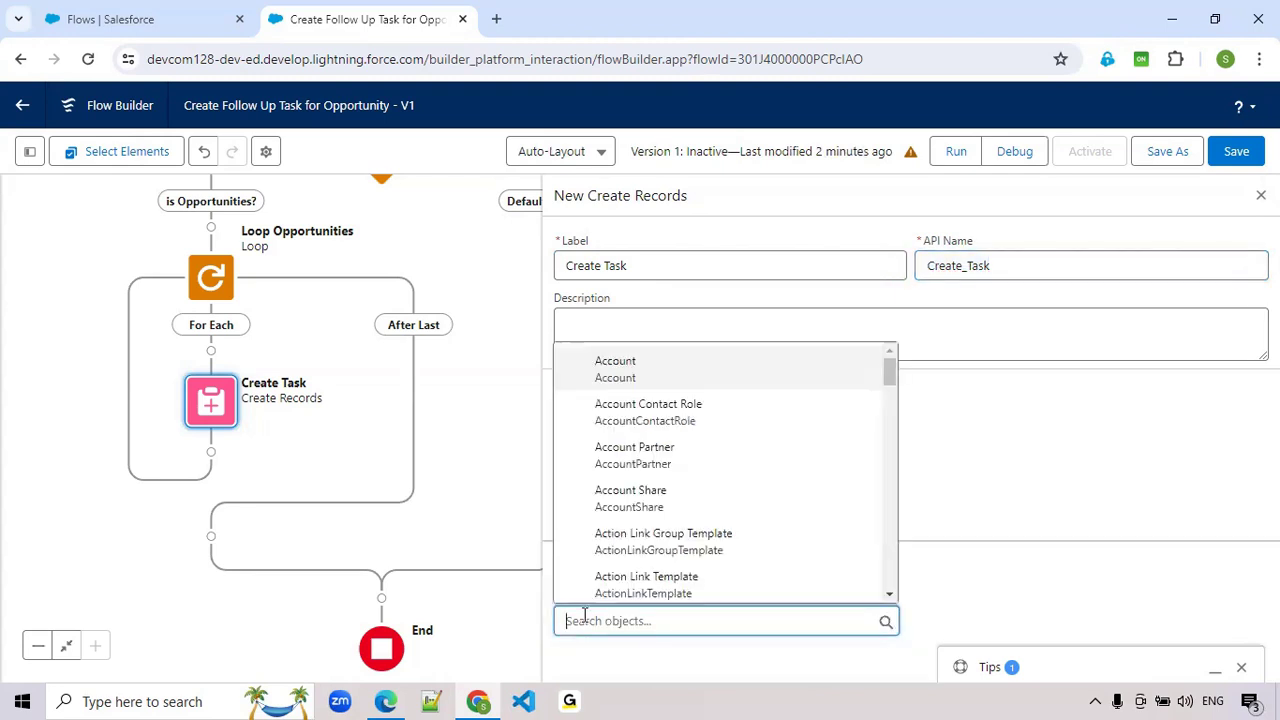
type("Tas")
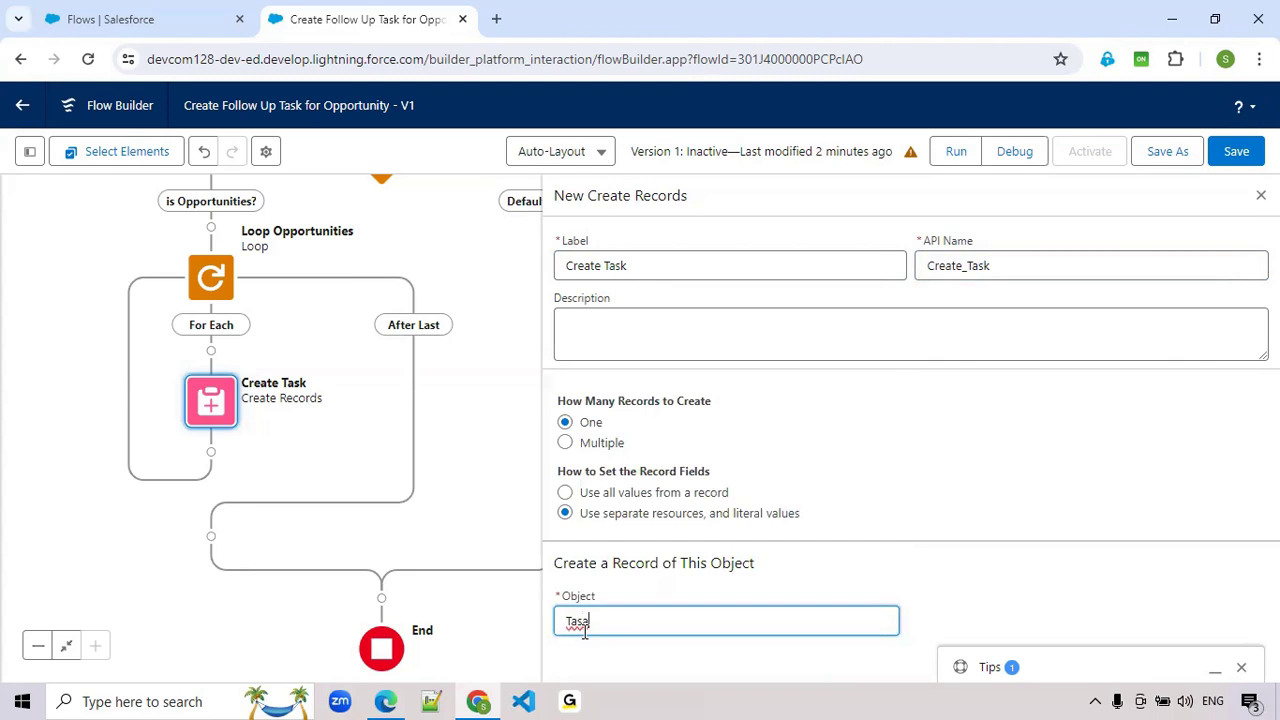
type("a")
key("BackSpace")
key("BackSpace")
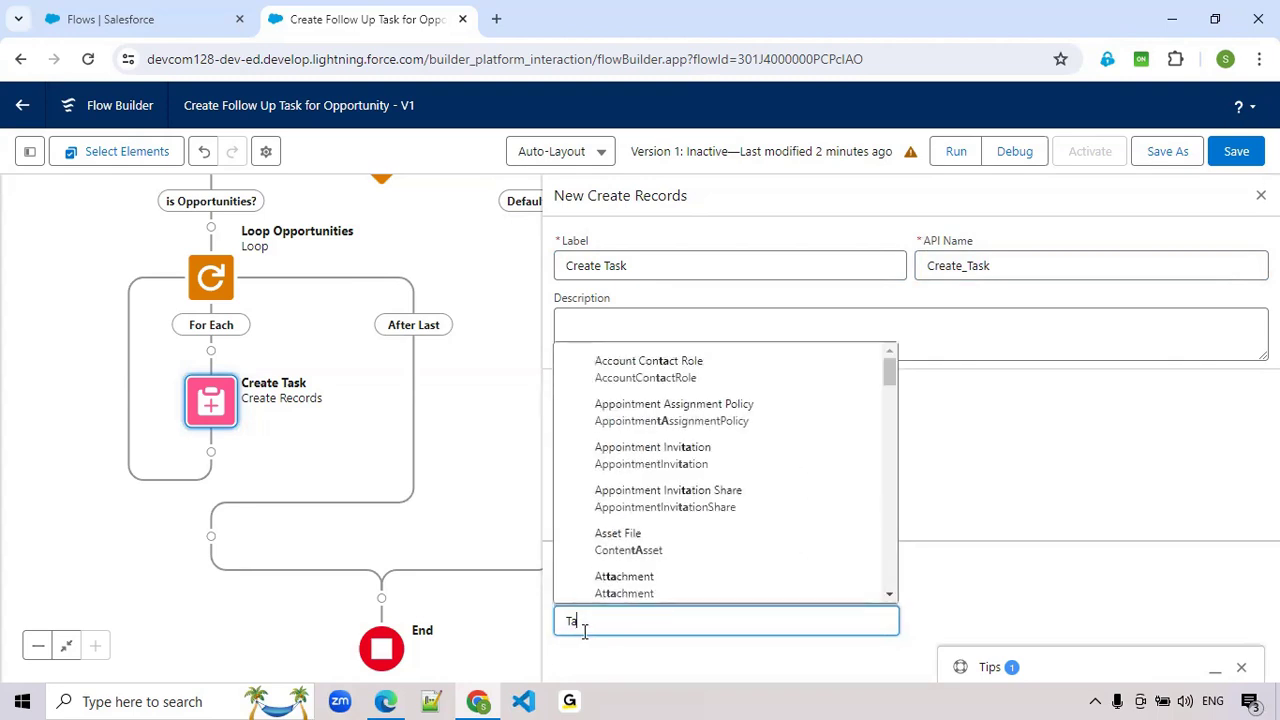
type("sk")
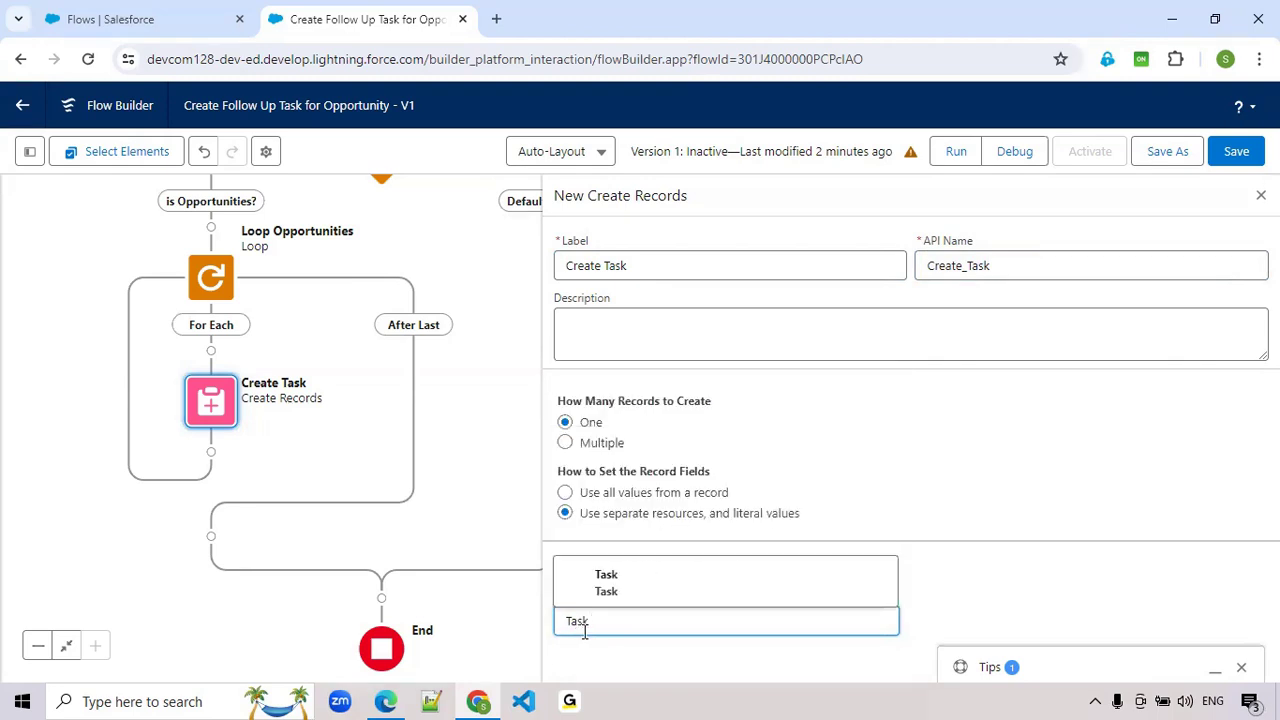
left_click(648, 592)
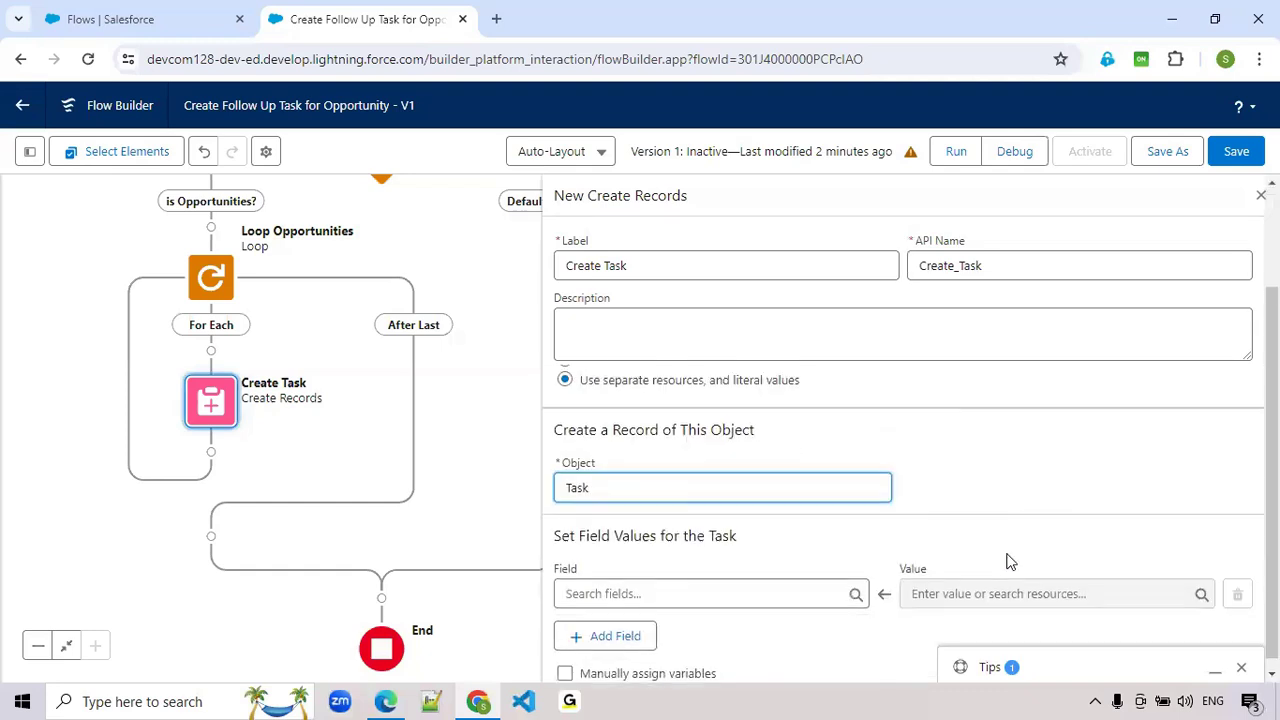
- Map the Task's OwnerId field to the OwnerId of the current item from Loop_Opportunities
left_click(644, 585)
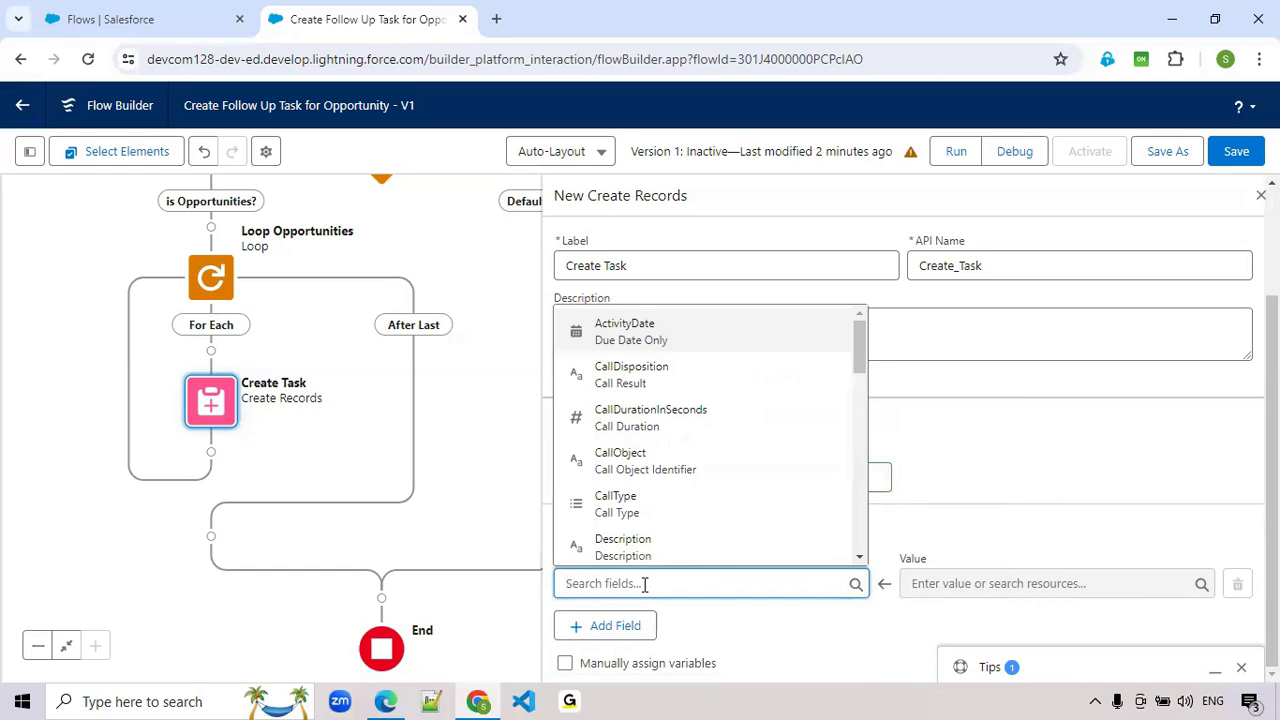
type("Ass")
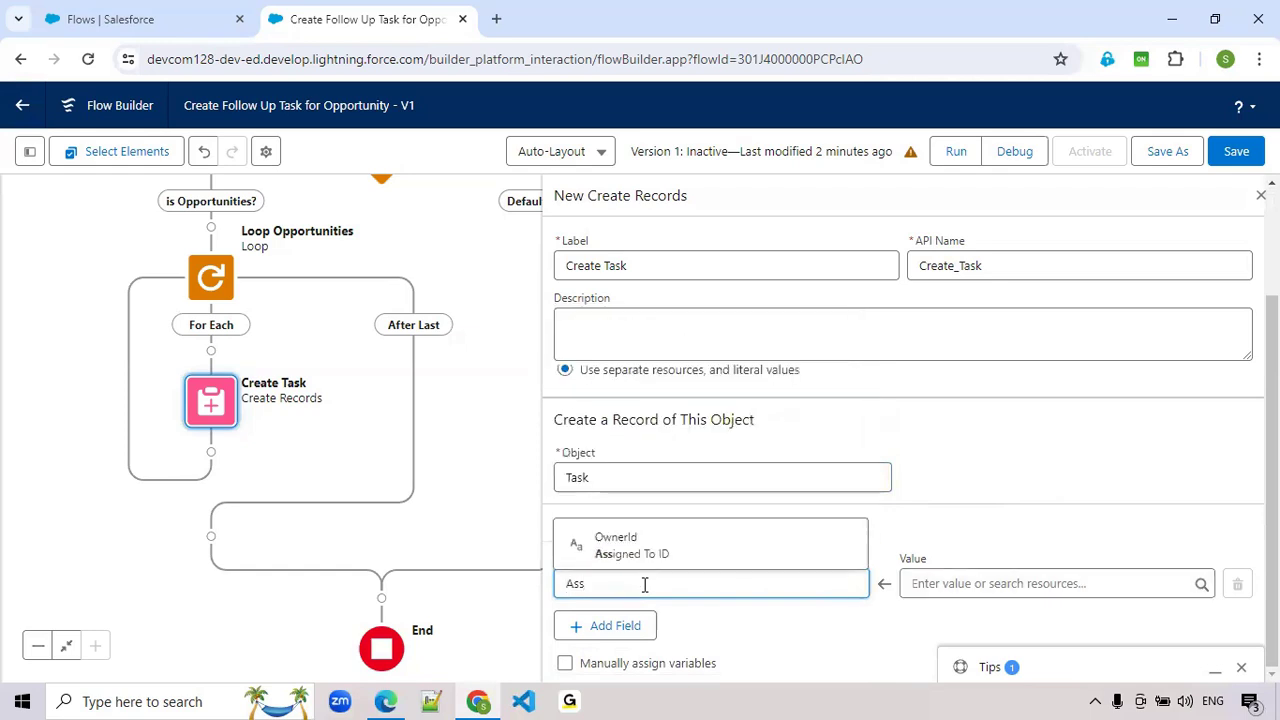
left_click(648, 553)
left_click(982, 585)
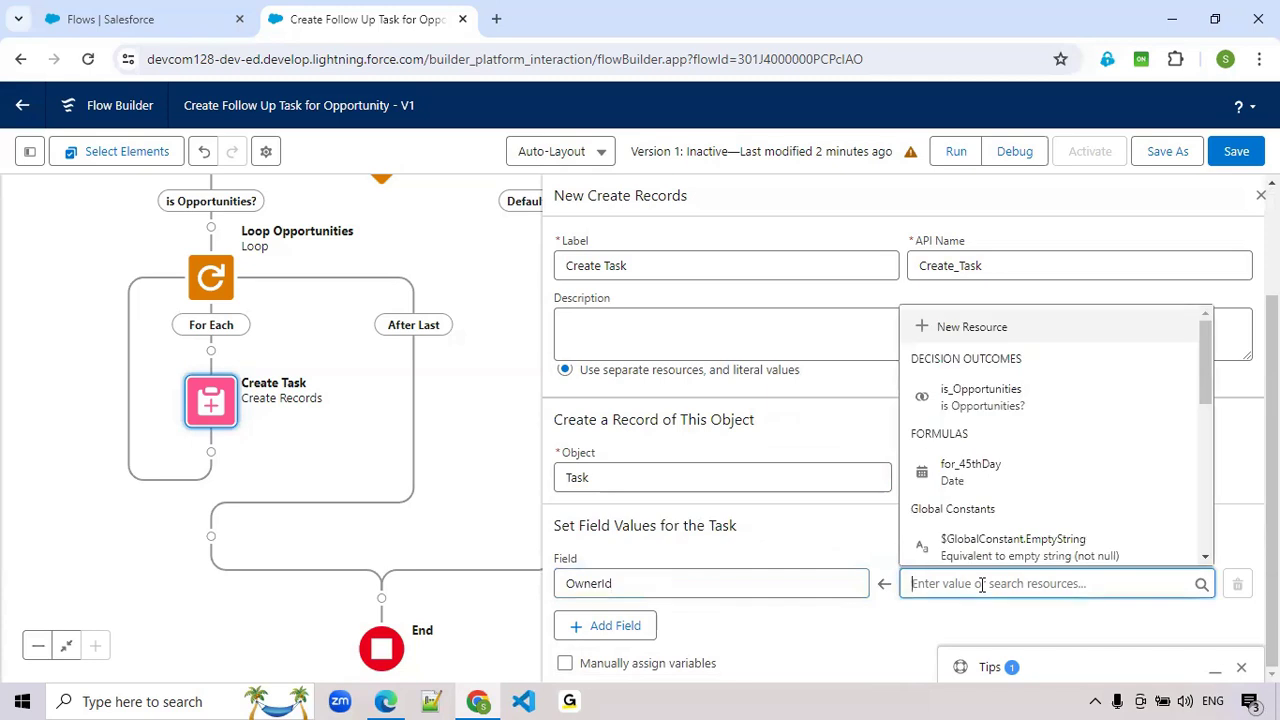
scroll(990, 540, "down", 2)
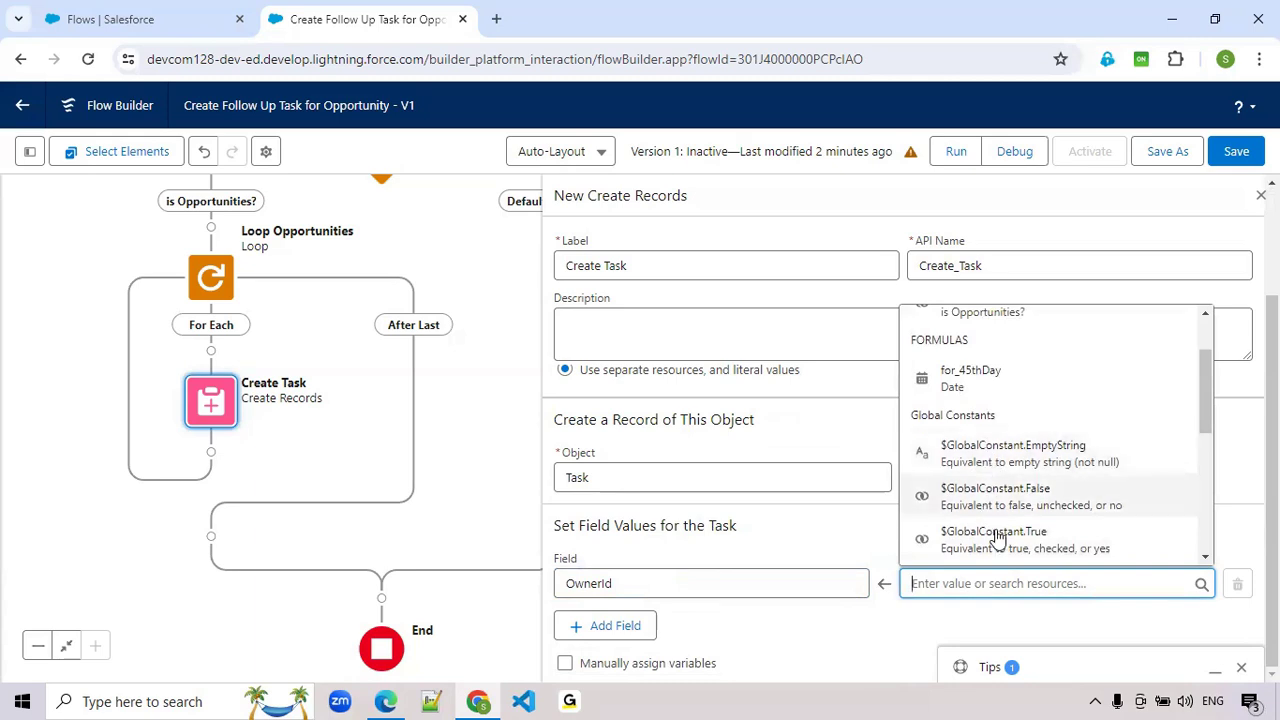
scroll(998, 535, "up", 2)
scroll(996, 515, "down", 4)
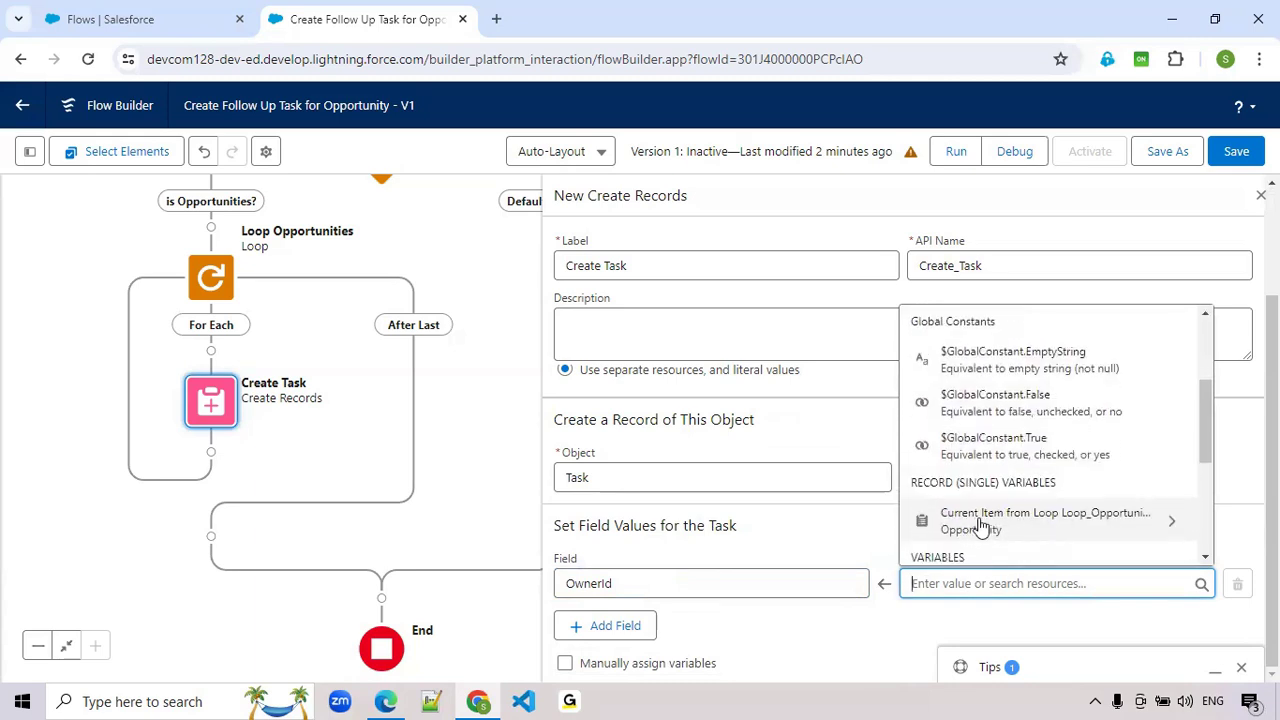
left_click(980, 520)
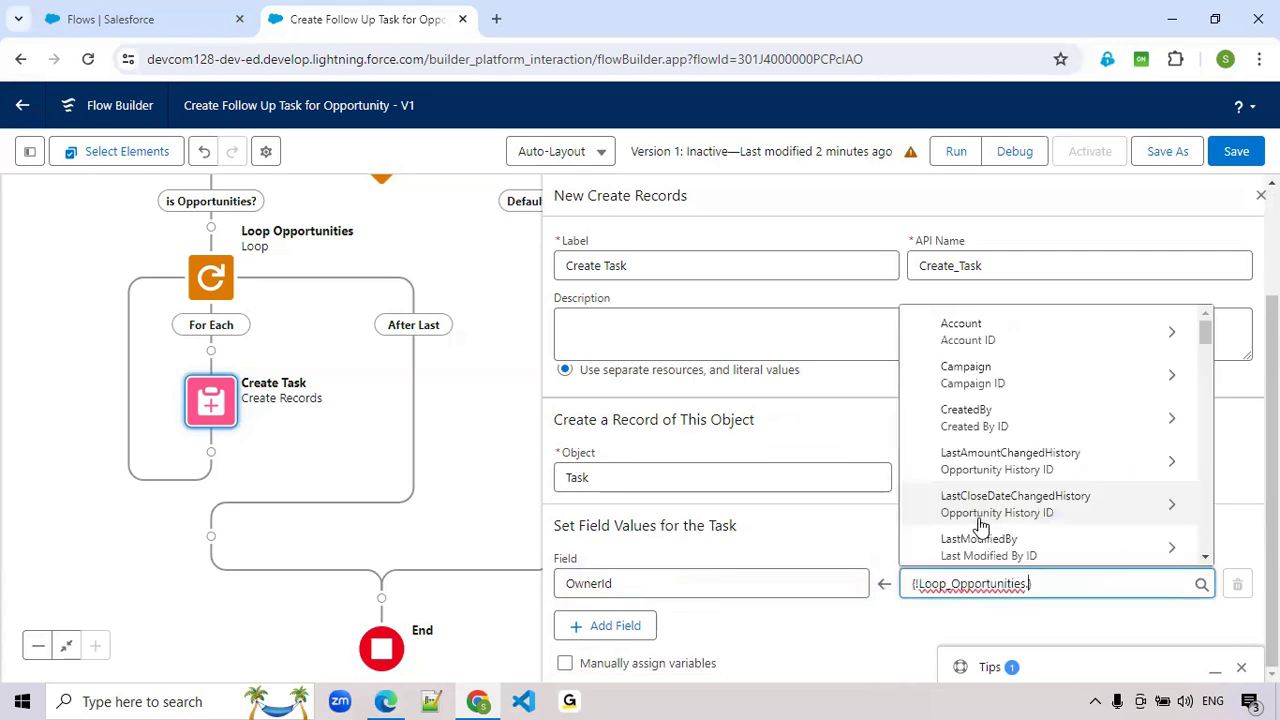
type("C")
type("w")
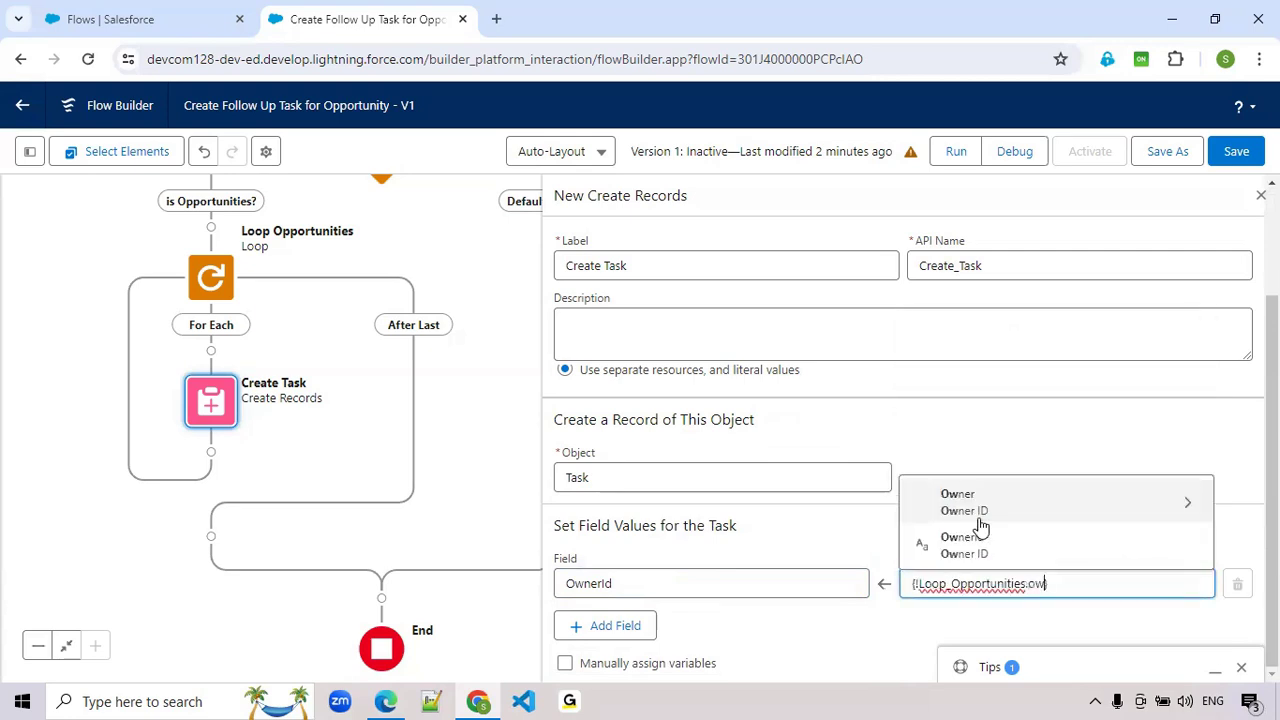
left_click(975, 545)
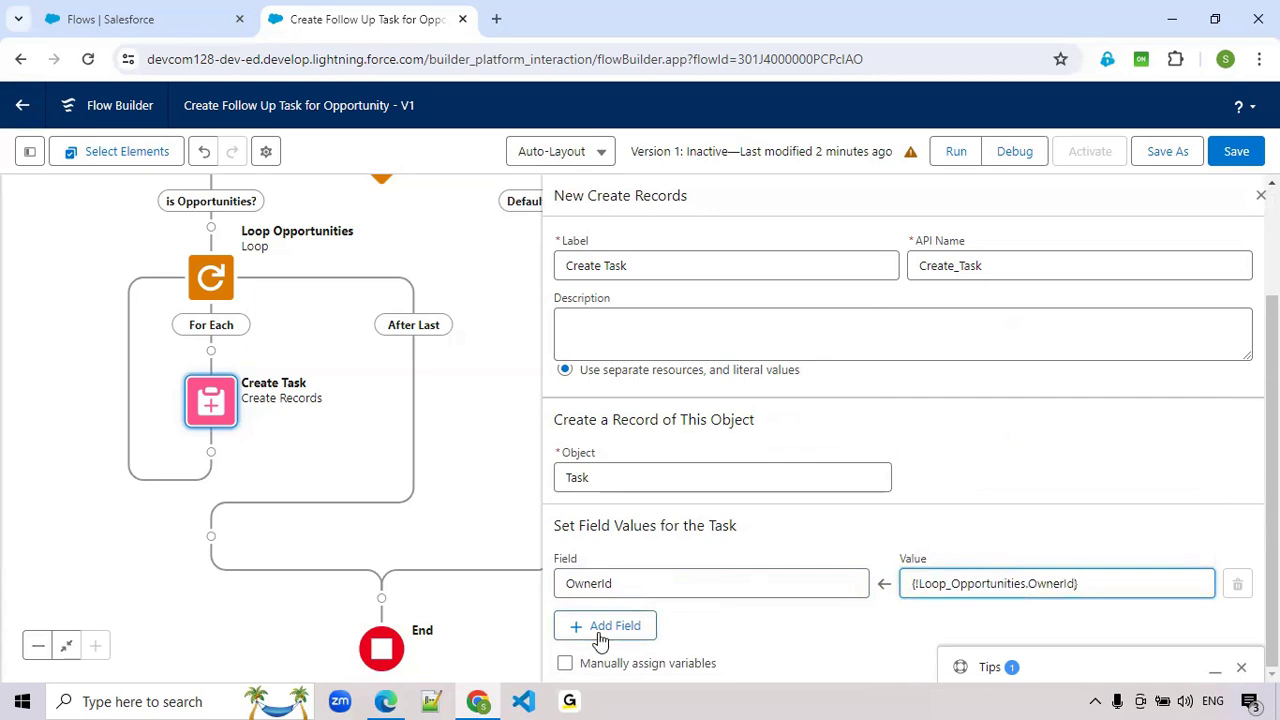
- Add WhatId (Related To ID) as a second field in the Task's field values
left_click(631, 627)
left_click(646, 585)
type("wha")
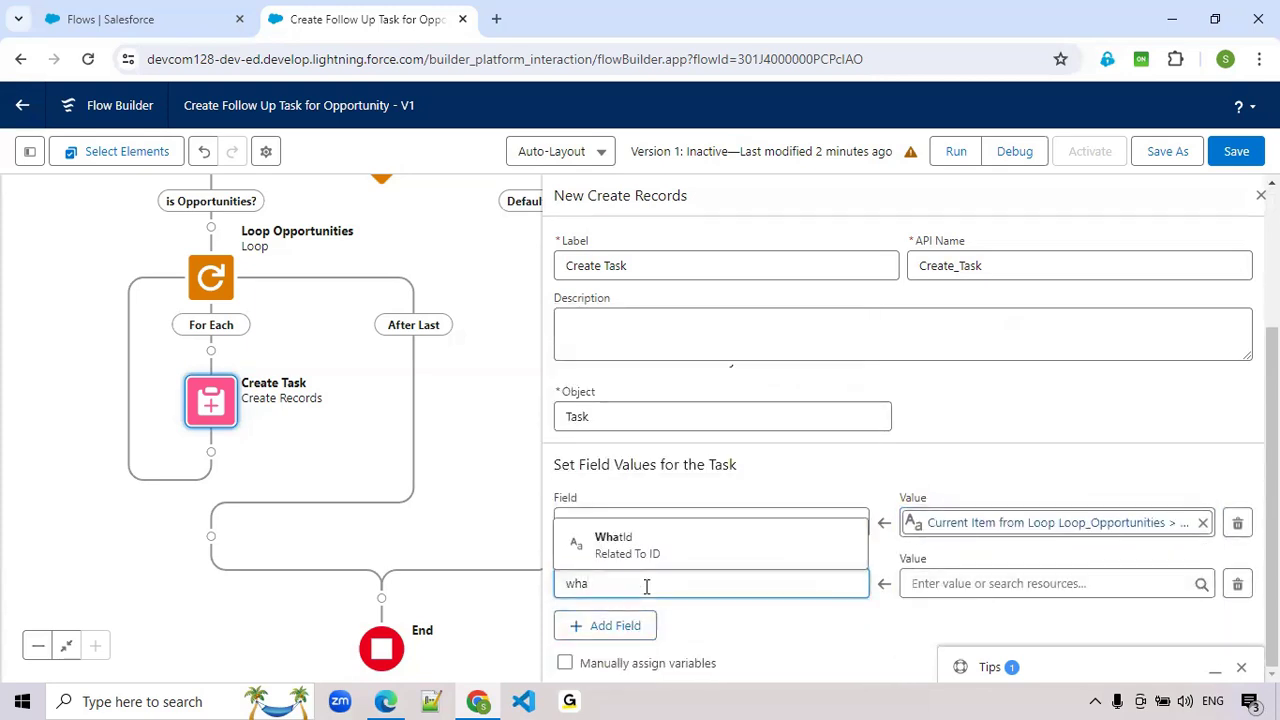
left_click(623, 555)
left_click(970, 578)
type("cust")
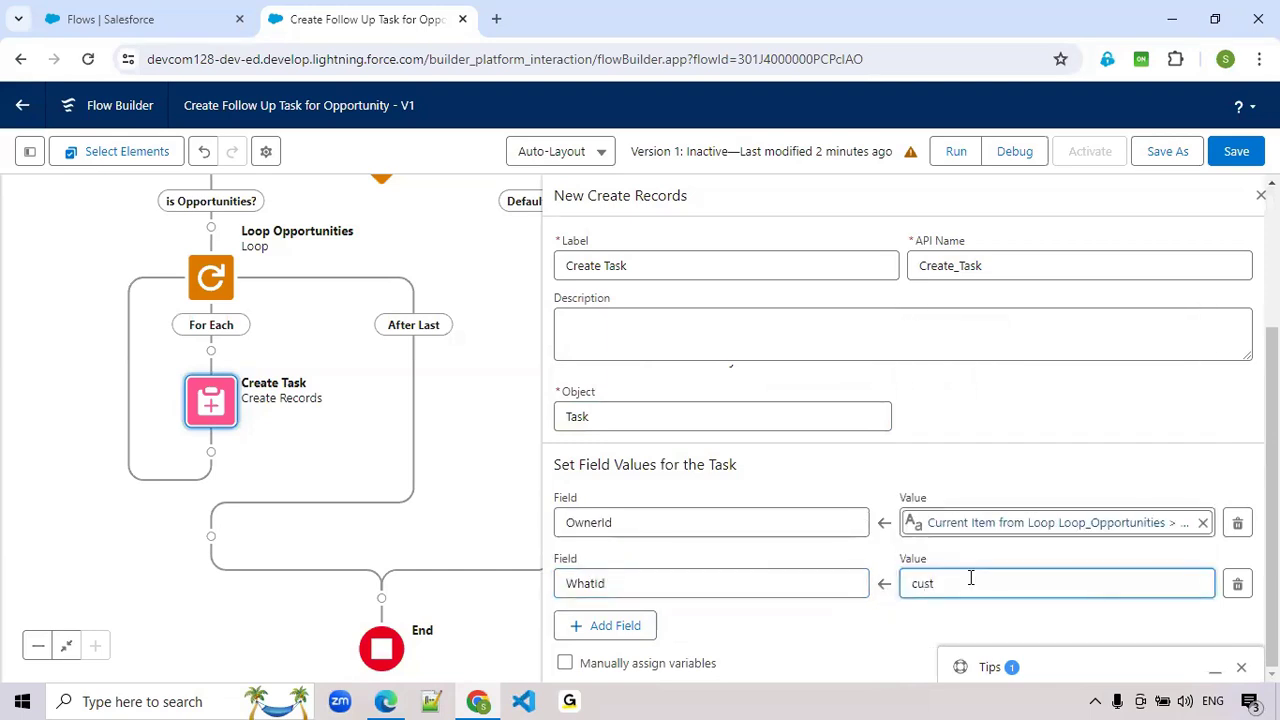
key("BackSpace")
key("BackSpace")
key("BackSpace")
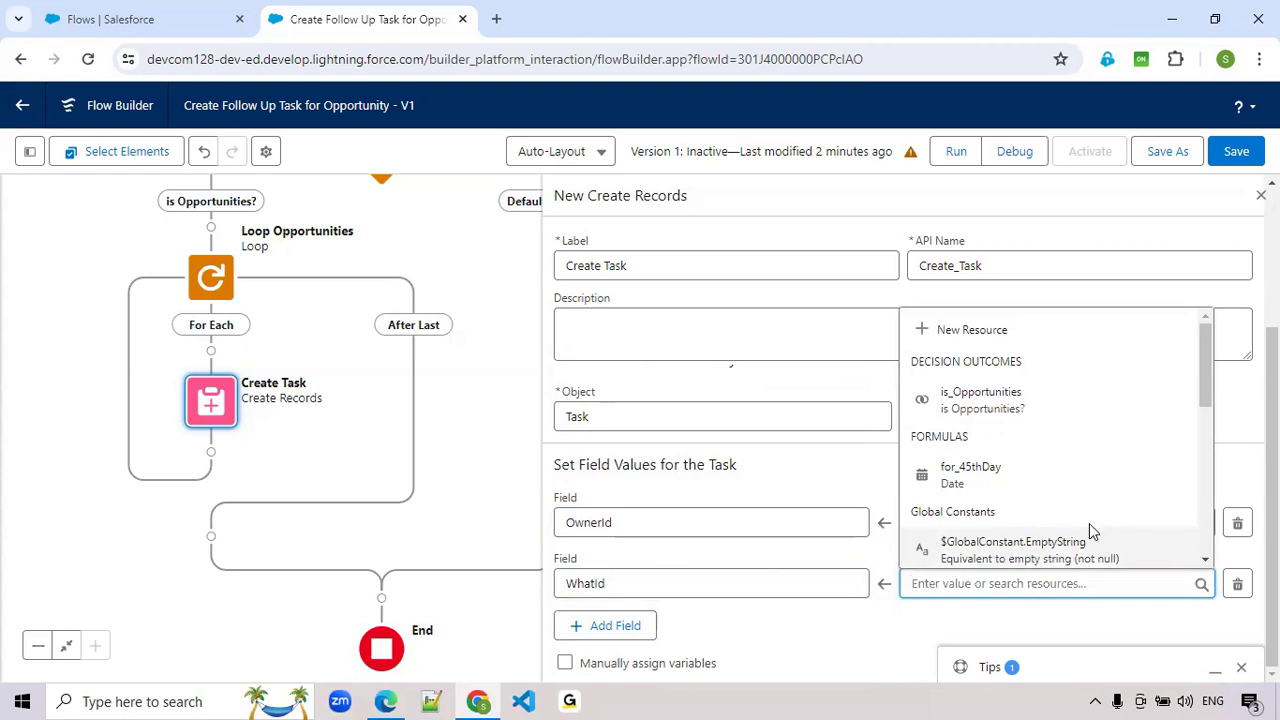
- Set the WhatId value to the Id of the current item from Loop_Opportunities
scroll(1037, 553, "down", 2)
scroll(1037, 553, "down", 3)
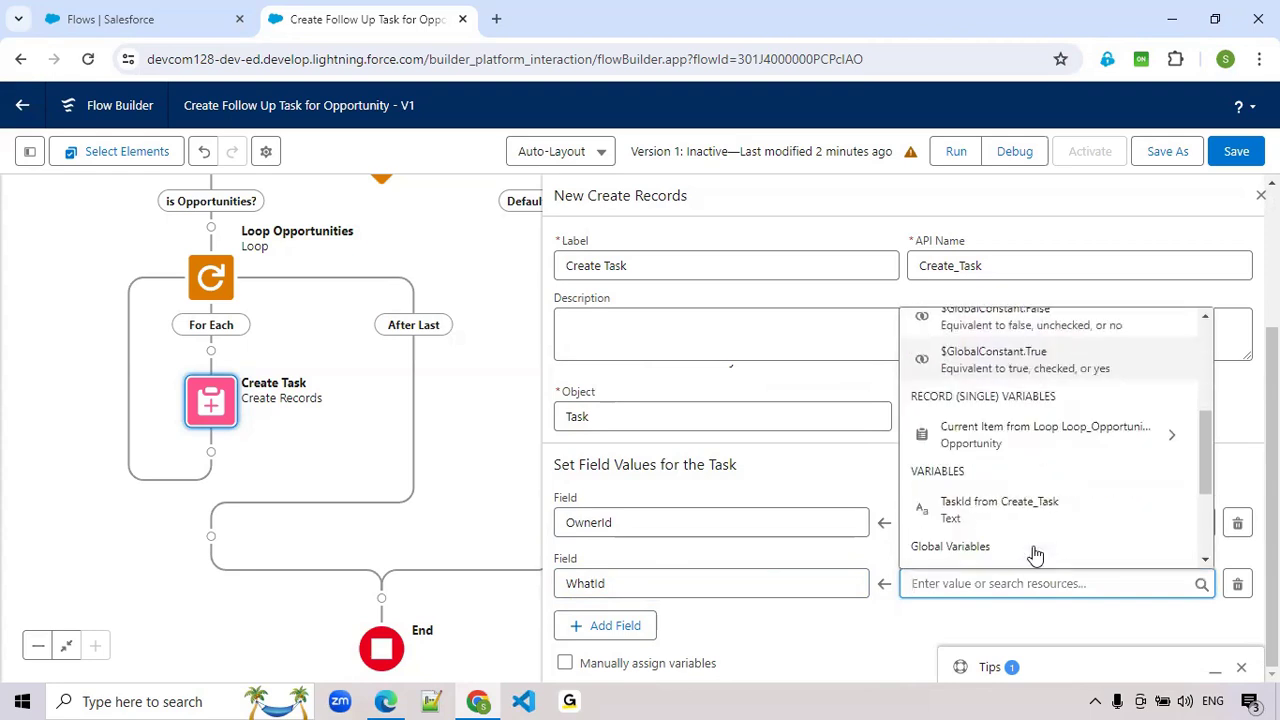
left_click(1014, 447)
key("BackSpace")
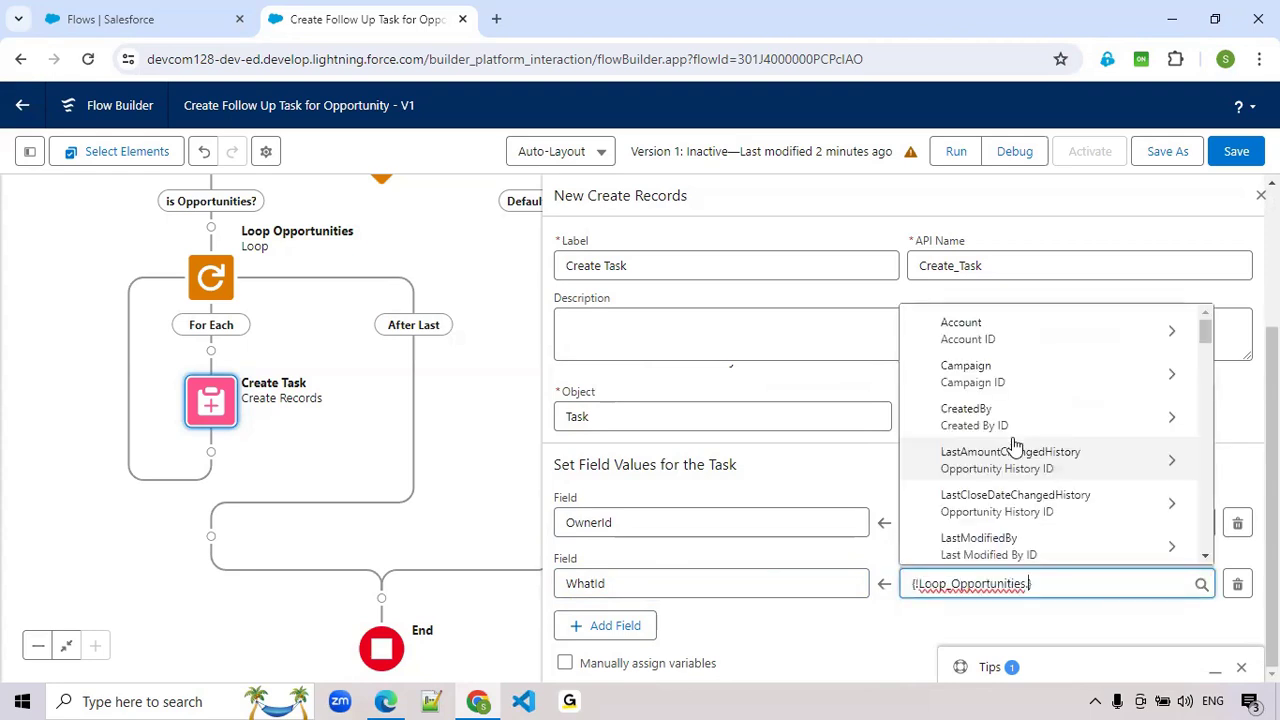
type("Id")
scroll(1015, 521, "down", 1)
scroll(967, 516, "down", 3)
left_click(963, 521)
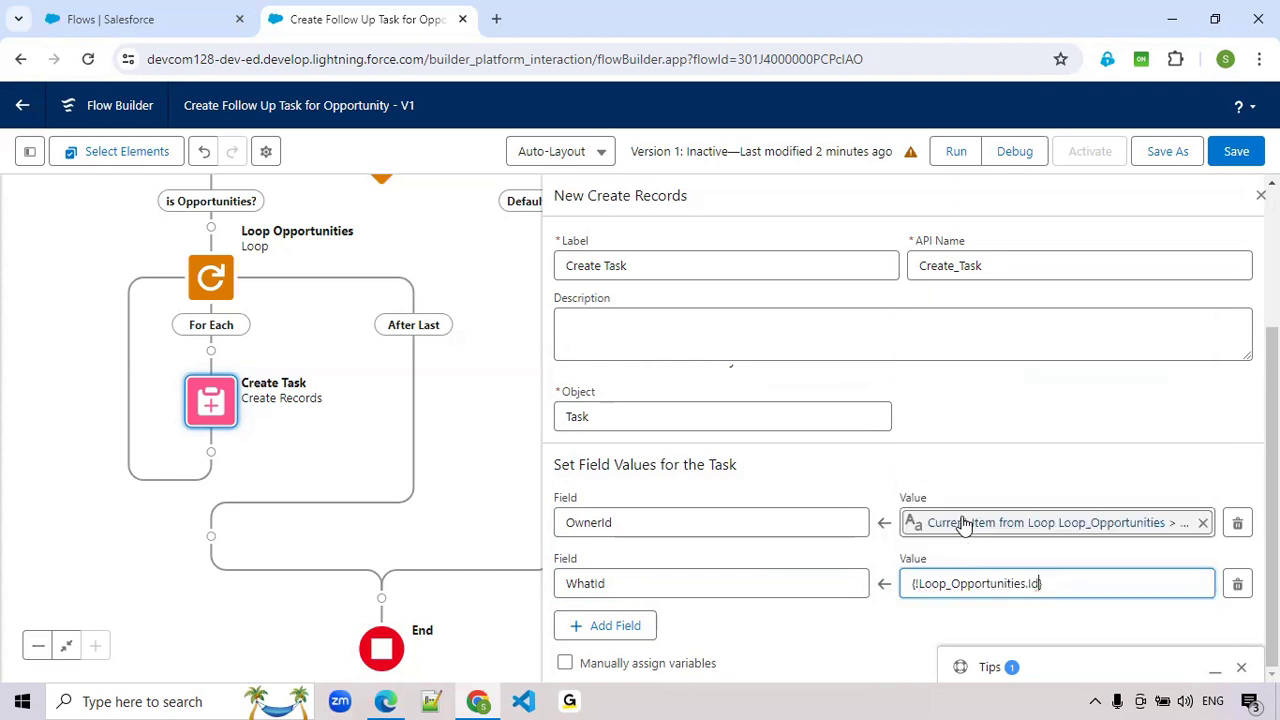
left_click(830, 638)
- Add ActivityDate (Due Date Only) as a third field in the Task's field values
left_click(615, 627)
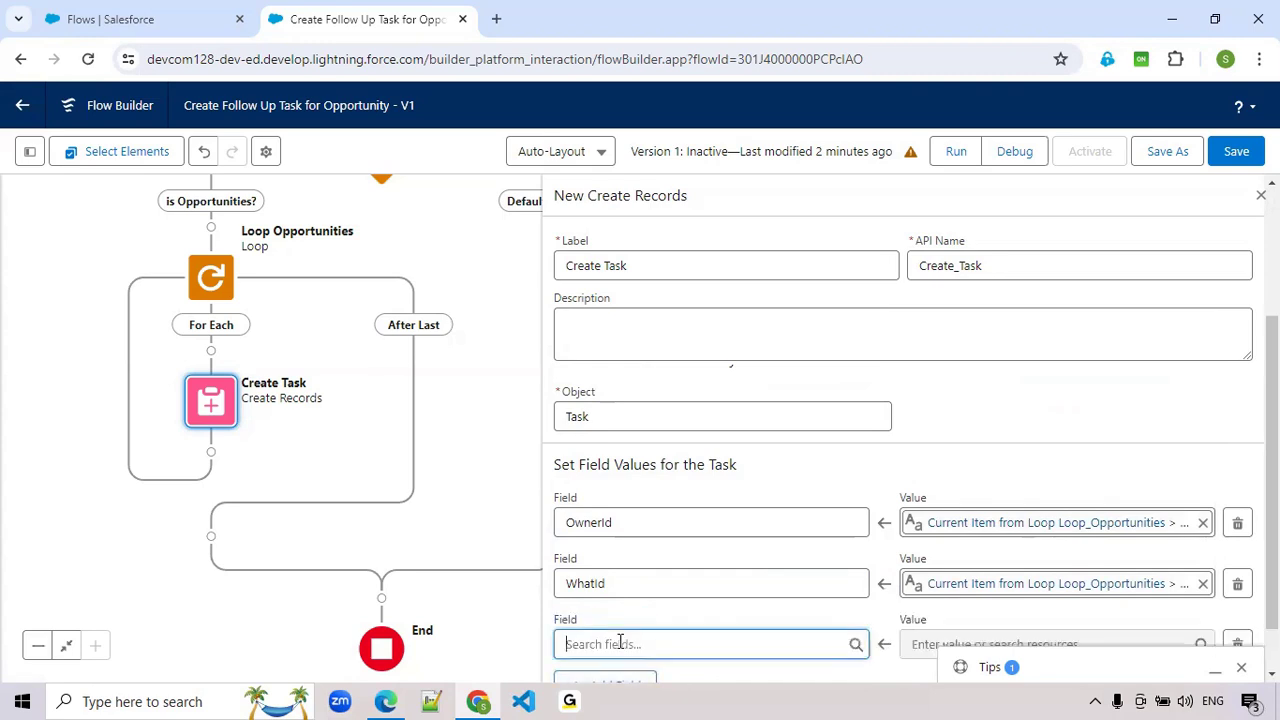
left_click(620, 643)
type("Due")
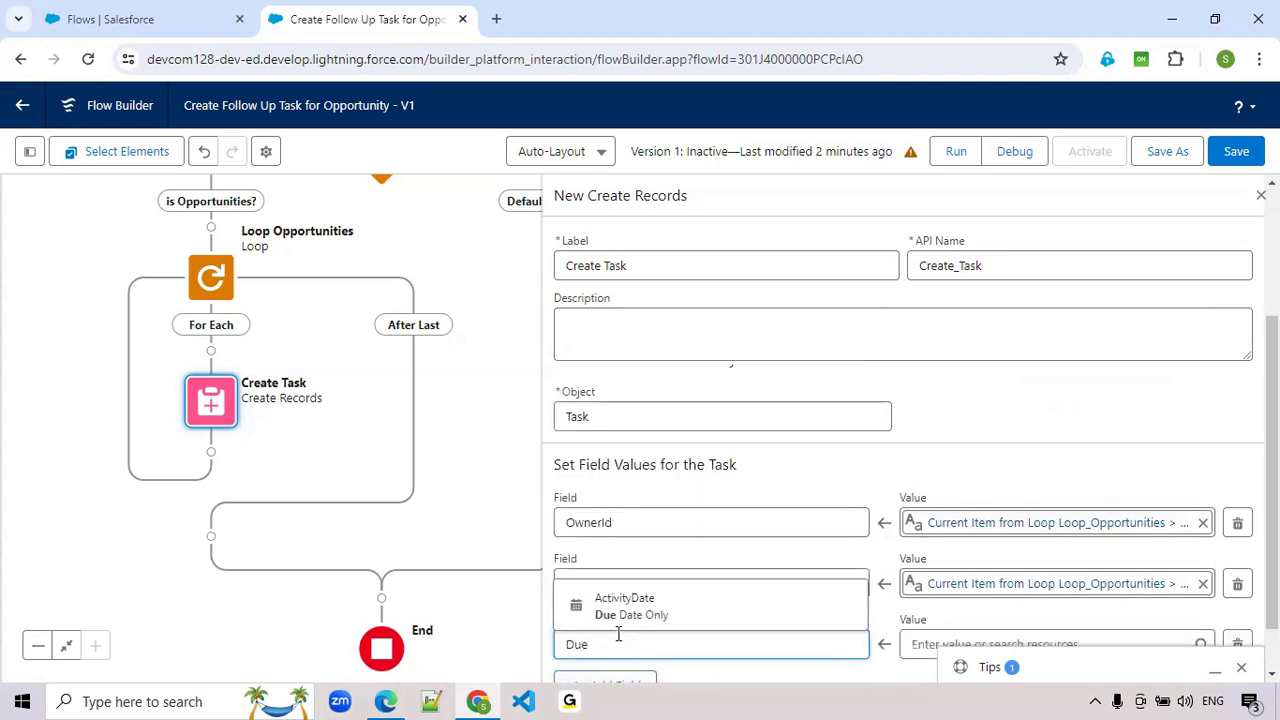
left_click(617, 622)
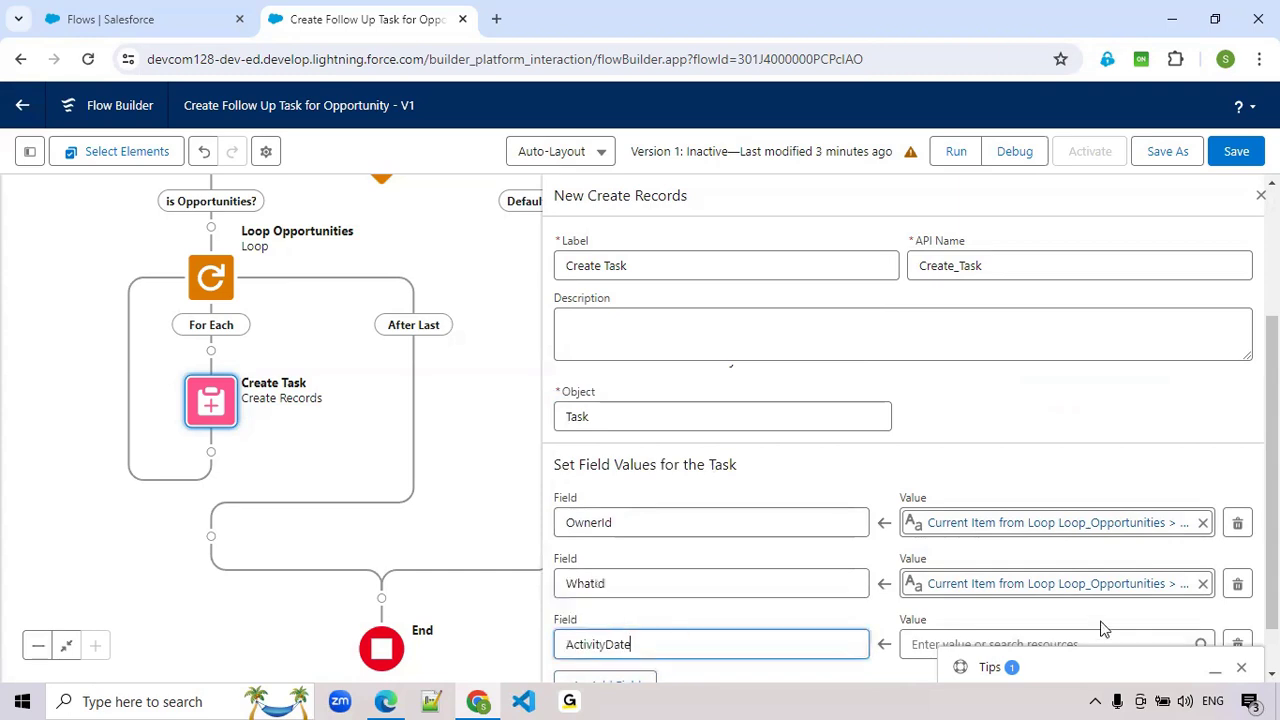
scroll(1100, 623, "down", 1)
- Start a new Formula resource for the ActivityDate value with the API name for_DueDate
left_click(1046, 584)
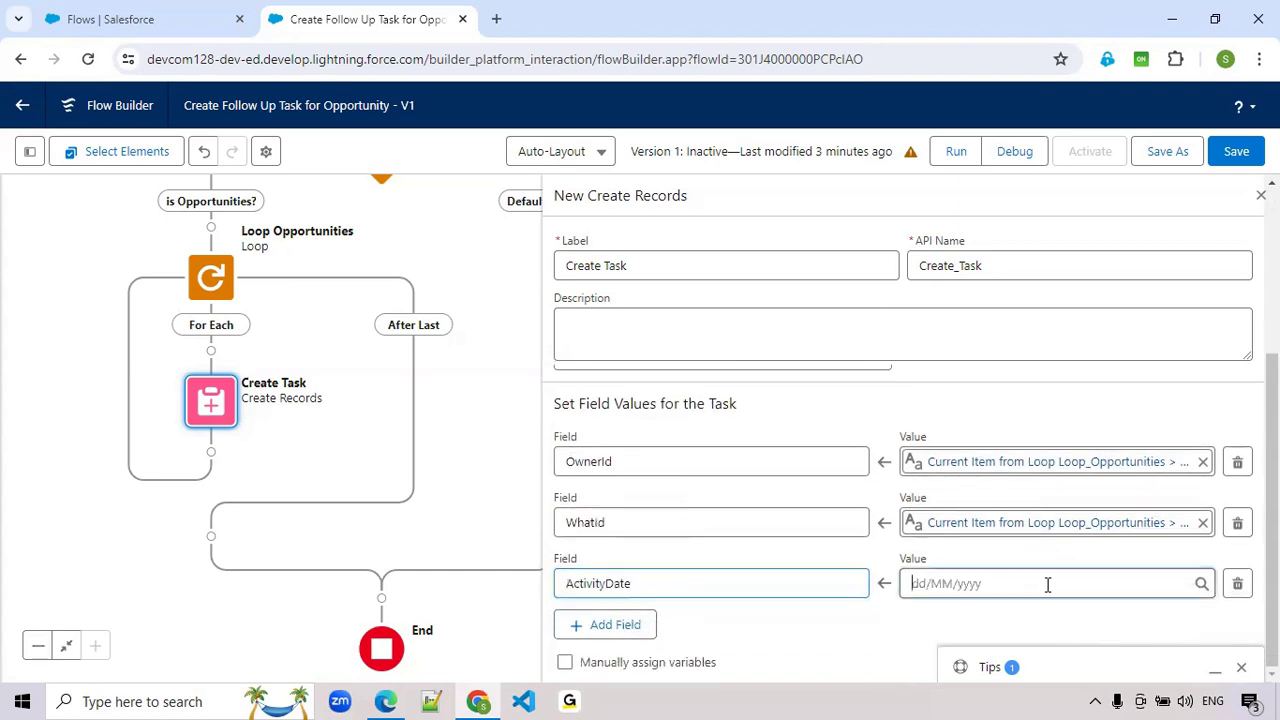
left_click(995, 328)
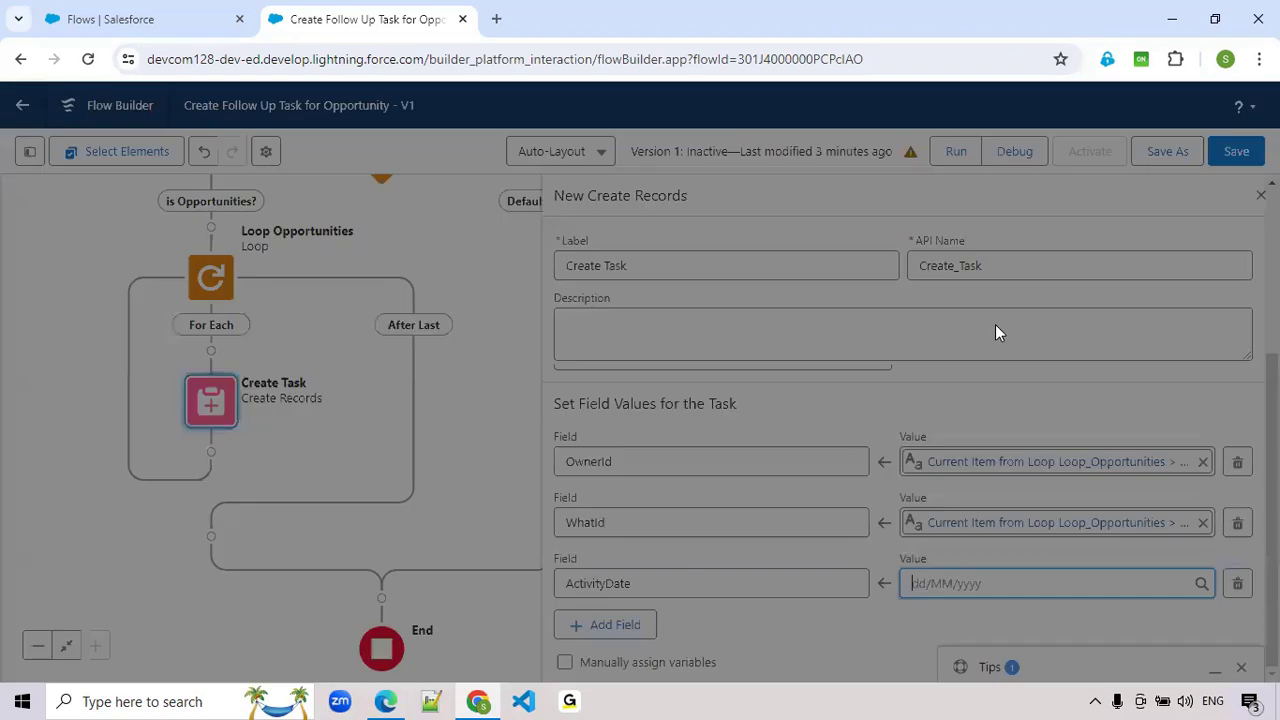
left_click(330, 305)
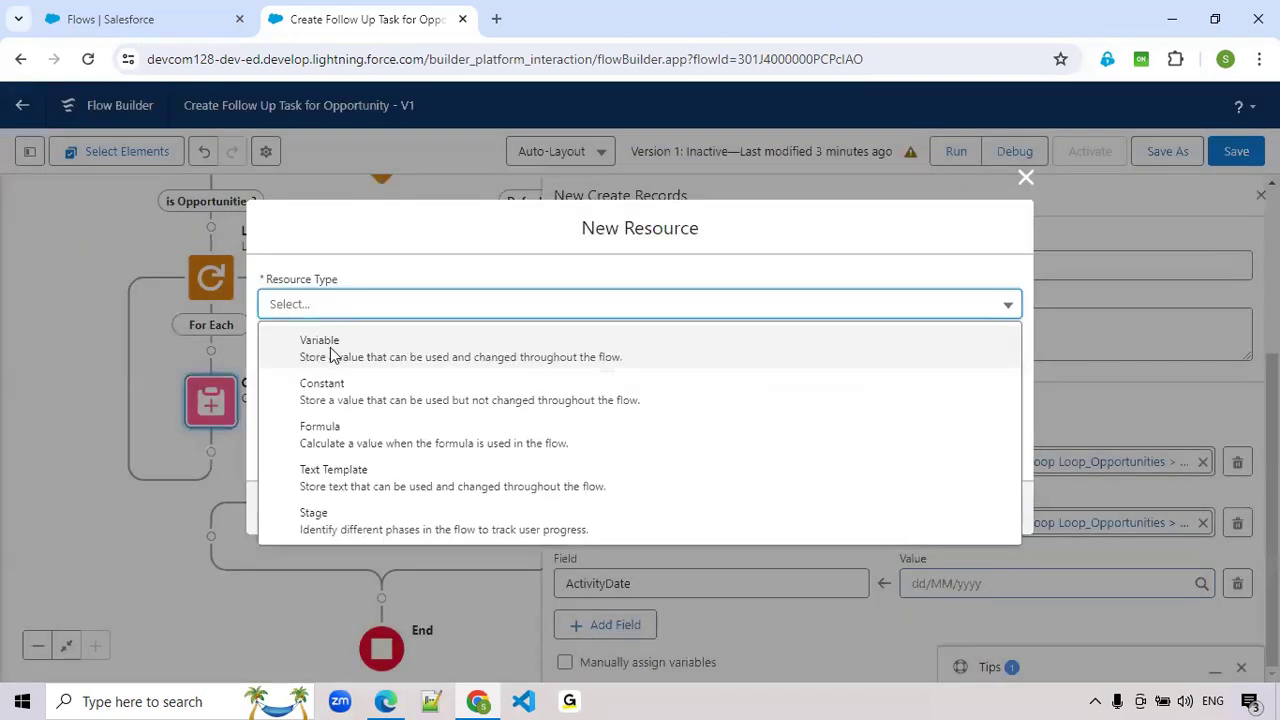
left_click(331, 430)
left_click(339, 316)
type("for_Due")
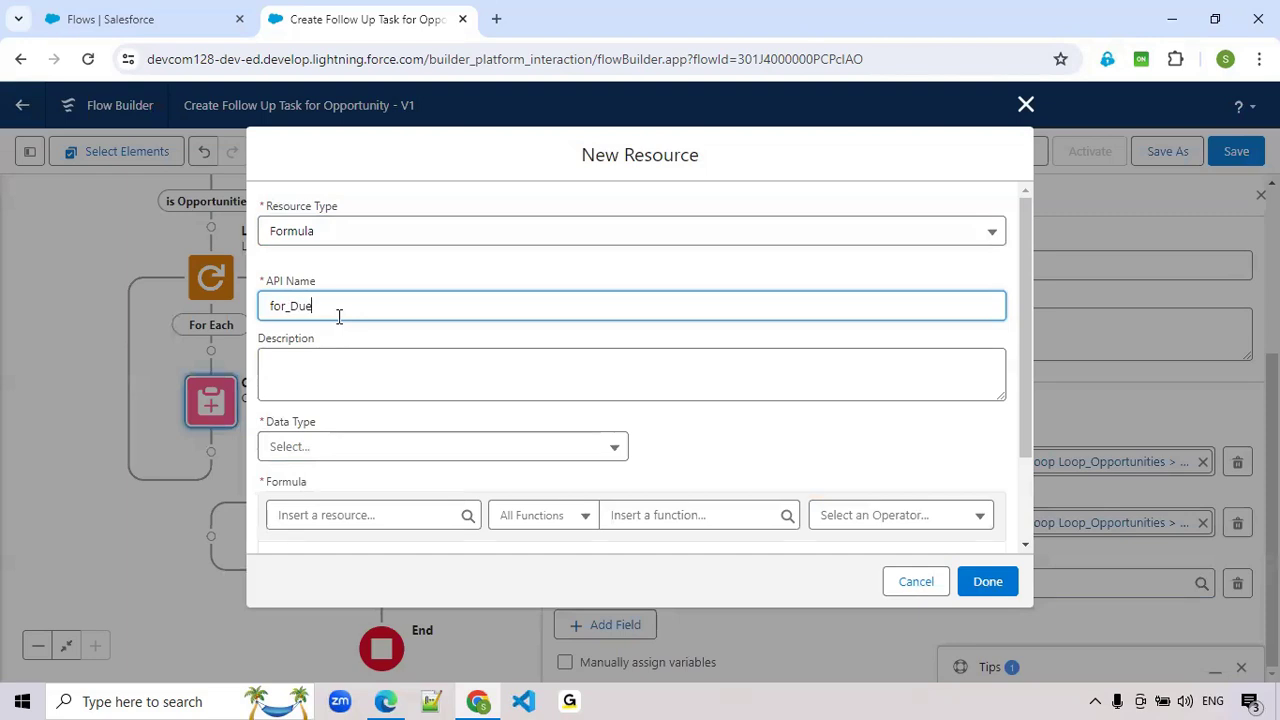
type("Date")
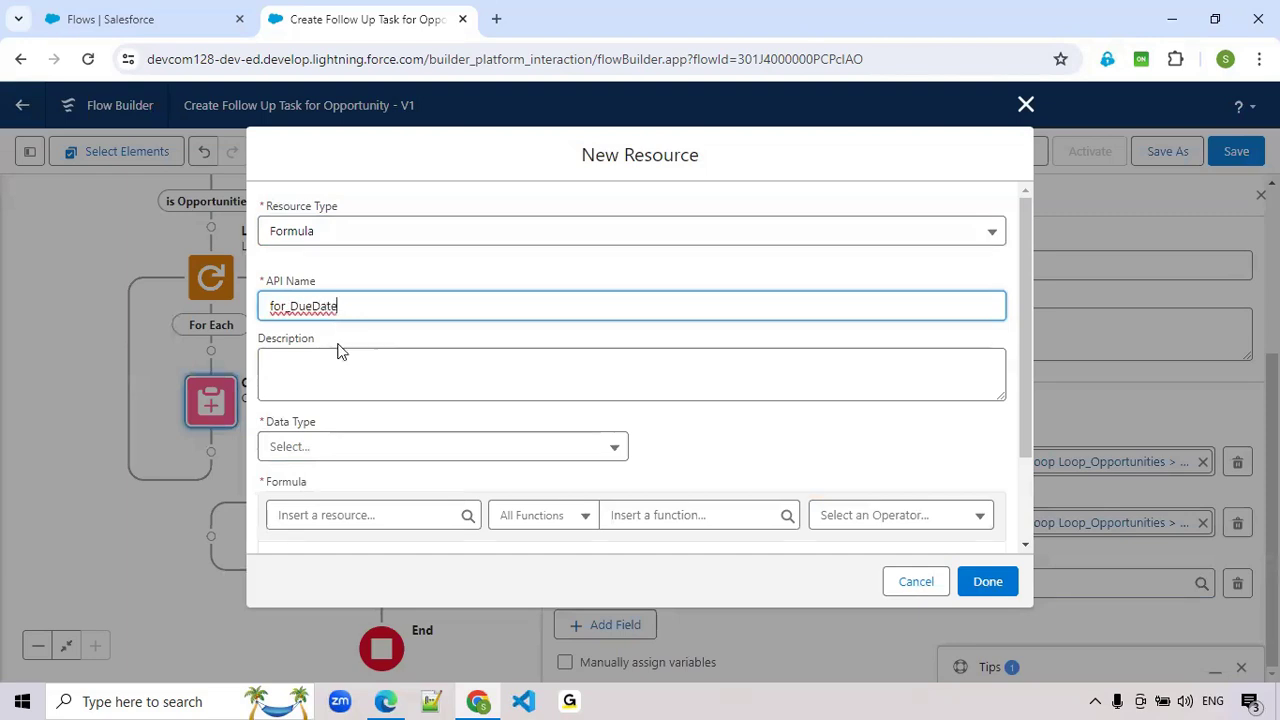
scroll(337, 351, "down", 2)
left_click(360, 393)
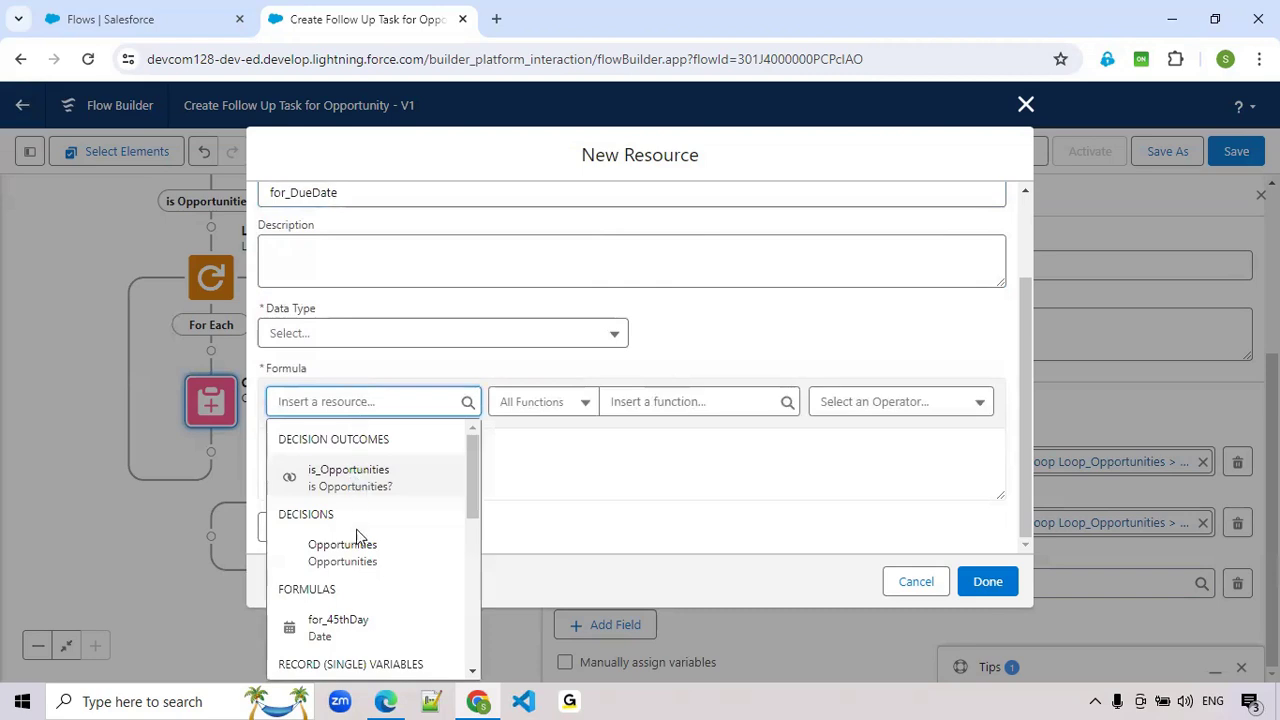
scroll(356, 540, "down", 2)
scroll(368, 561, "down", 1)
scroll(365, 561, "down", 1)
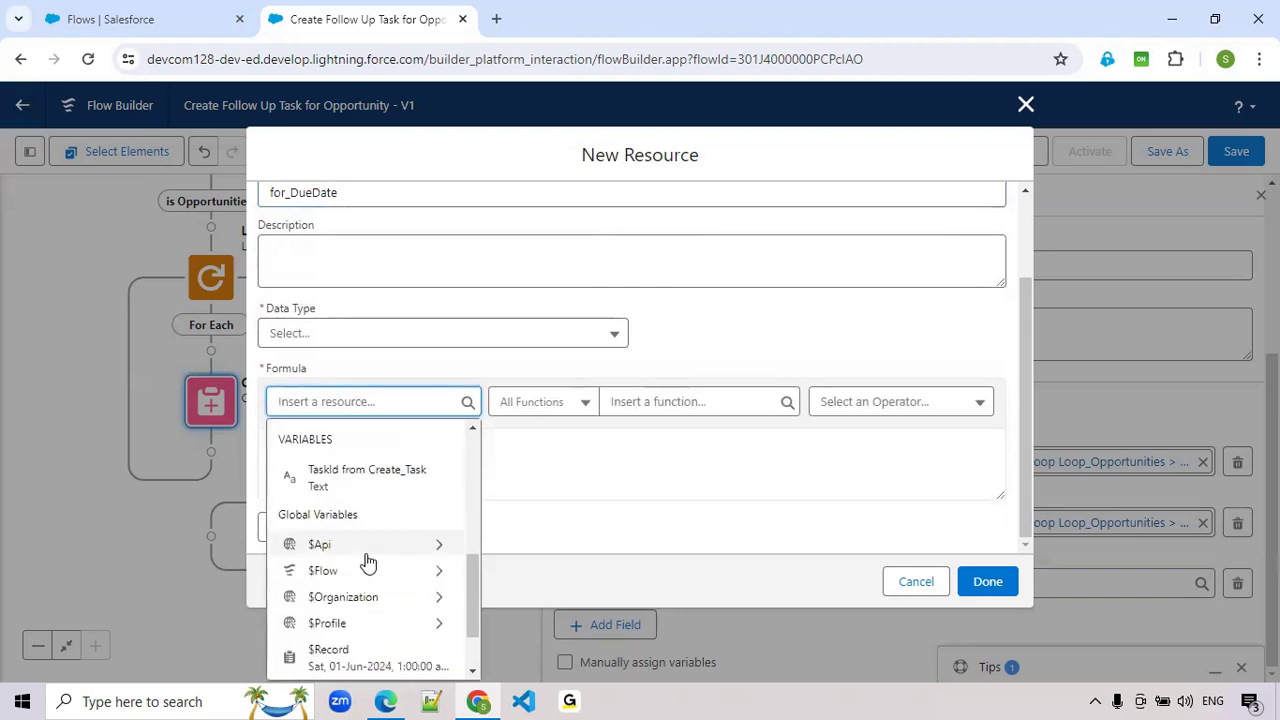
left_click(376, 595)
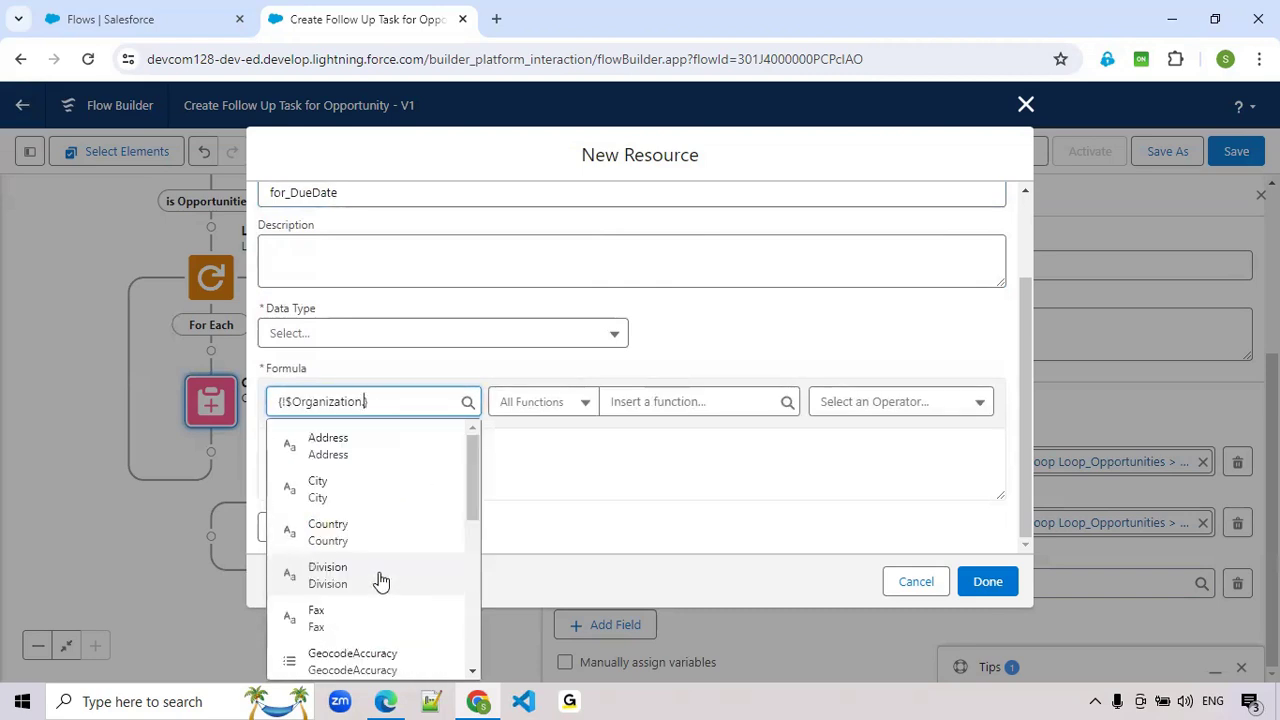
double_click(316, 402)
type("flo")
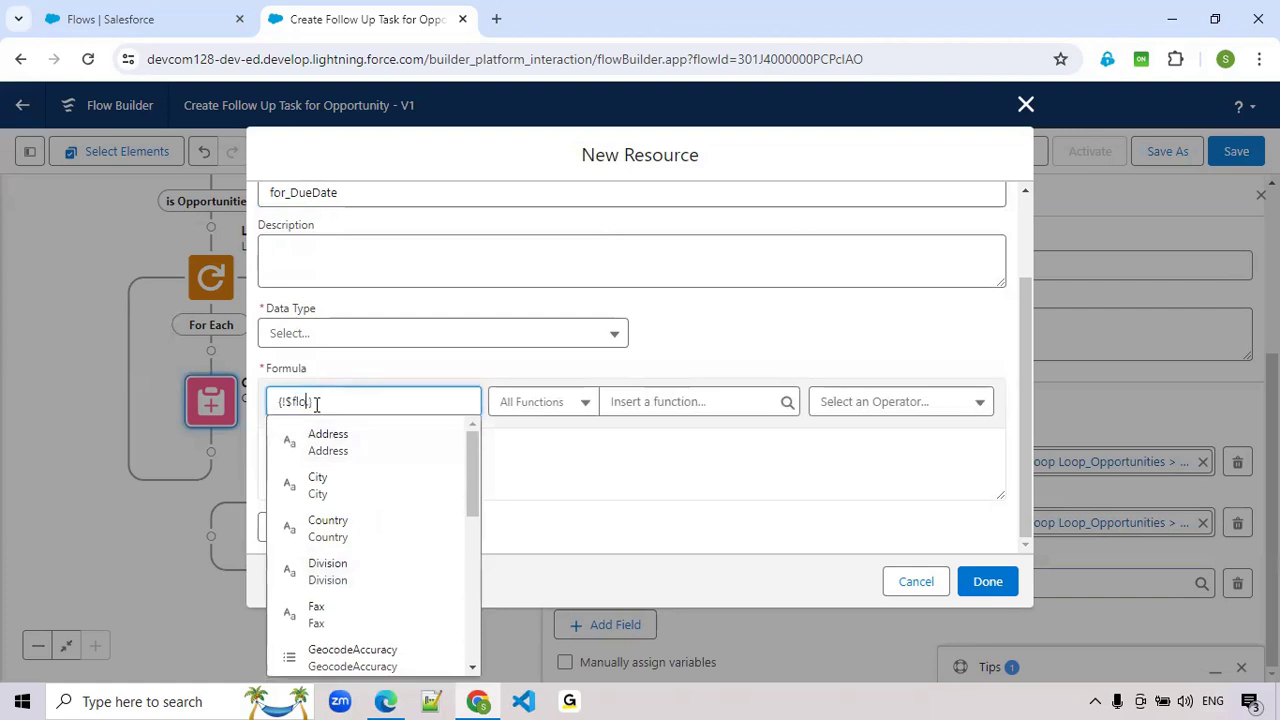
type("w.")
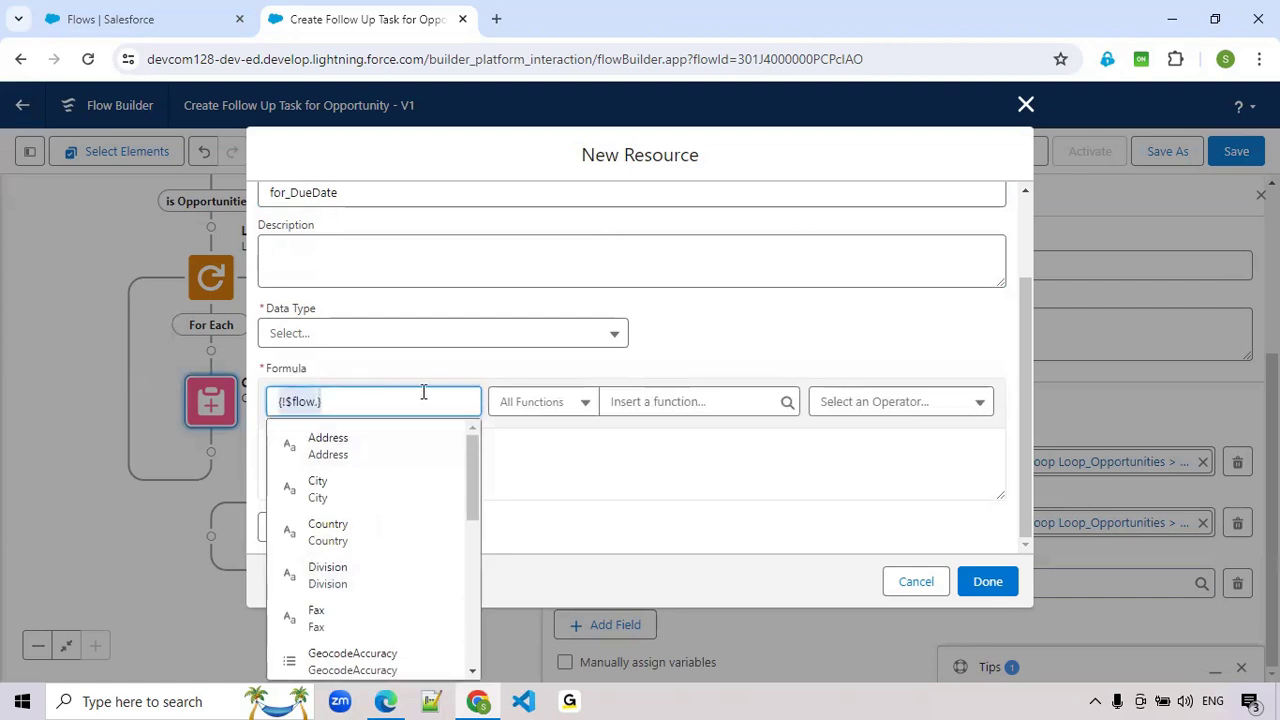
key("BackSpace")
- Enter {!$Flow.CurrentDate}+2 as the for_DueDate formula and check its syntax
type("flo")
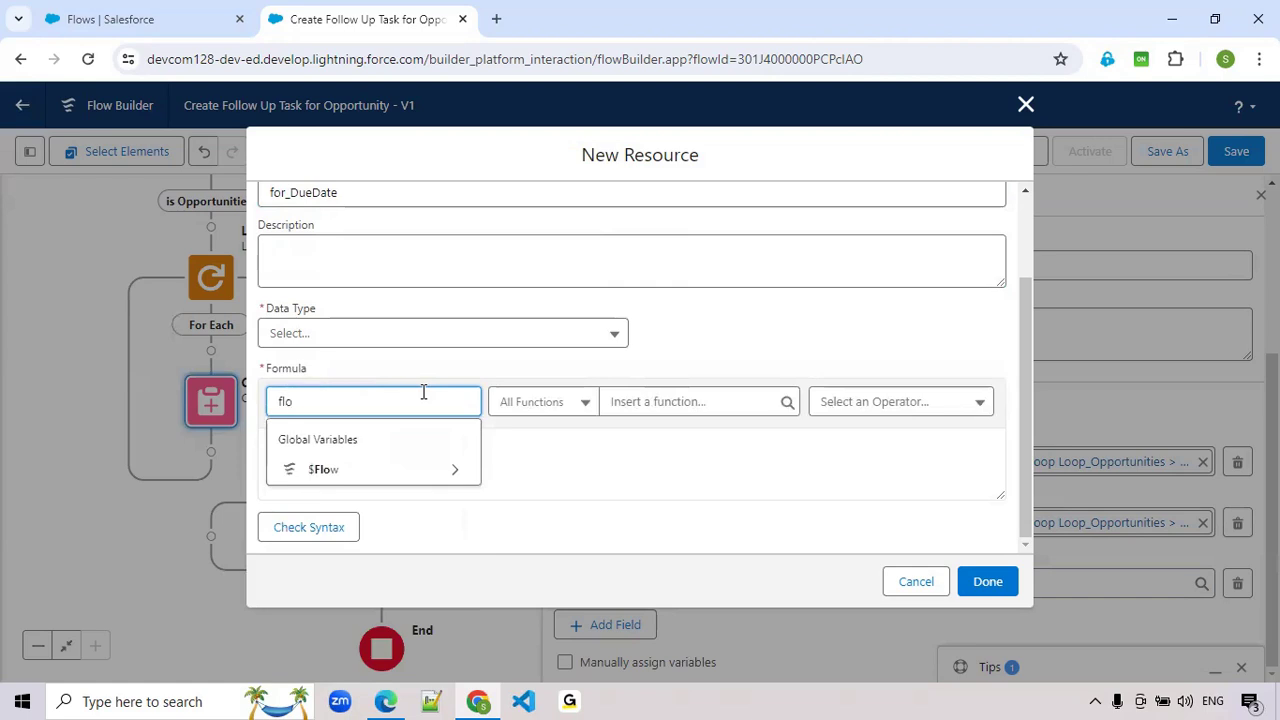
left_click(445, 478)
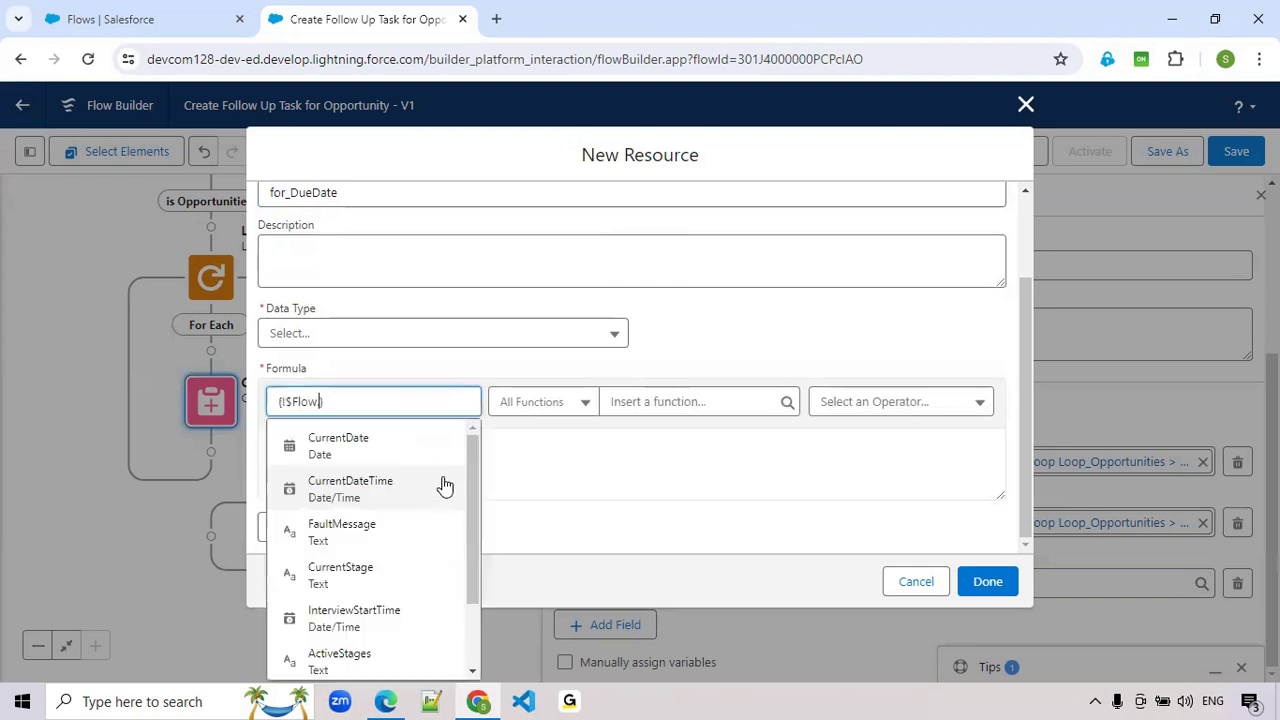
left_click(346, 449)
type("+2")
left_click(305, 529)
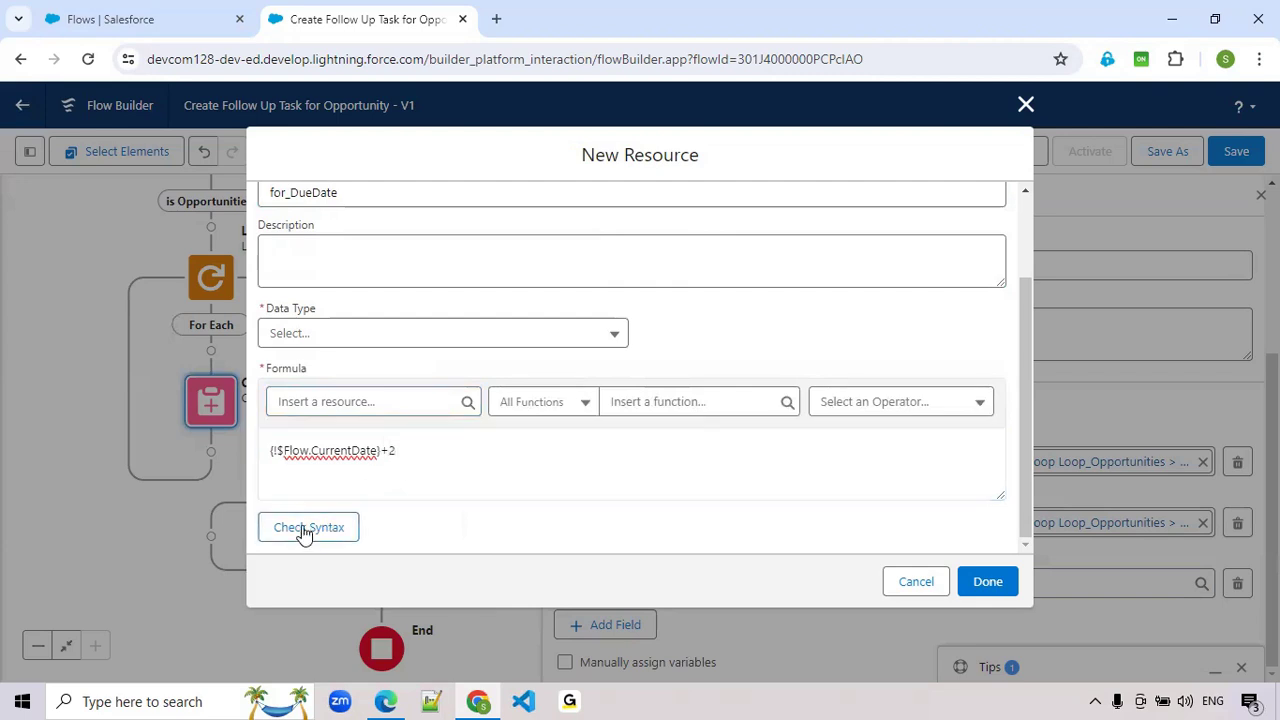
- Re-enter the +2 after {!$Flow.CurrentDate} in the for_DueDate formula and check its syntax again
double_click(343, 455)
left_click(420, 480)
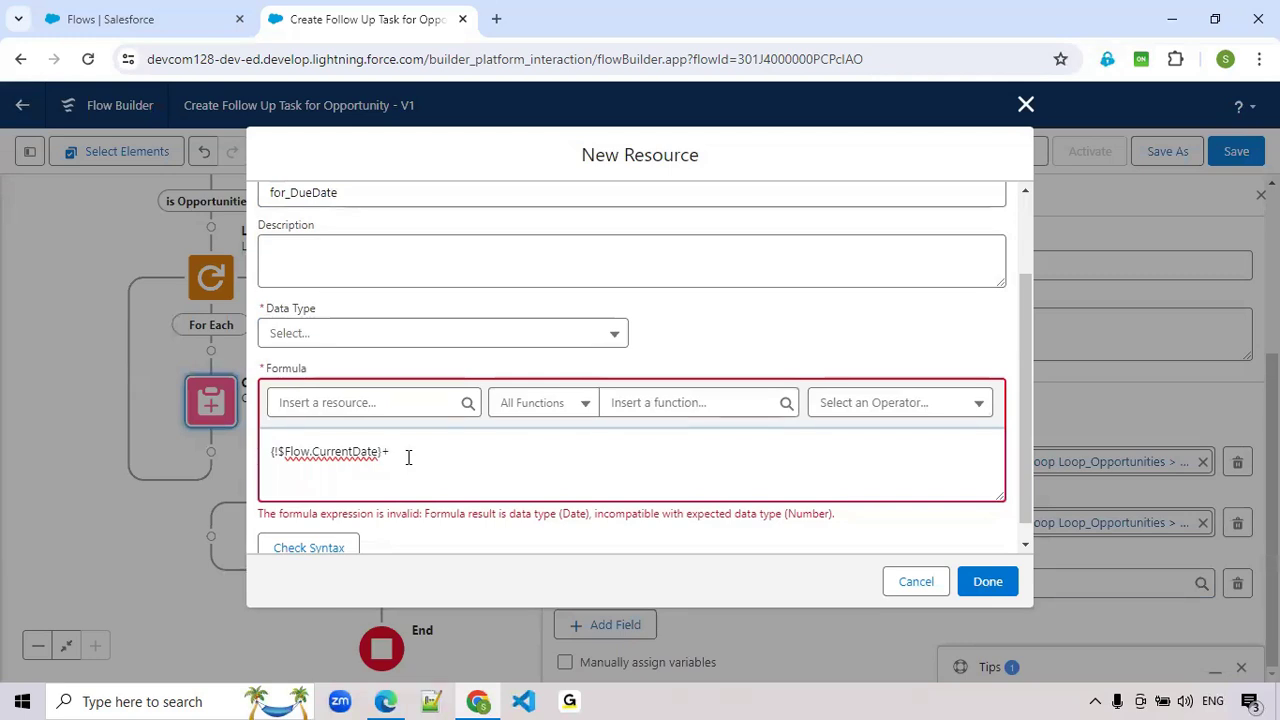
left_click(321, 545)
left_click(429, 463)
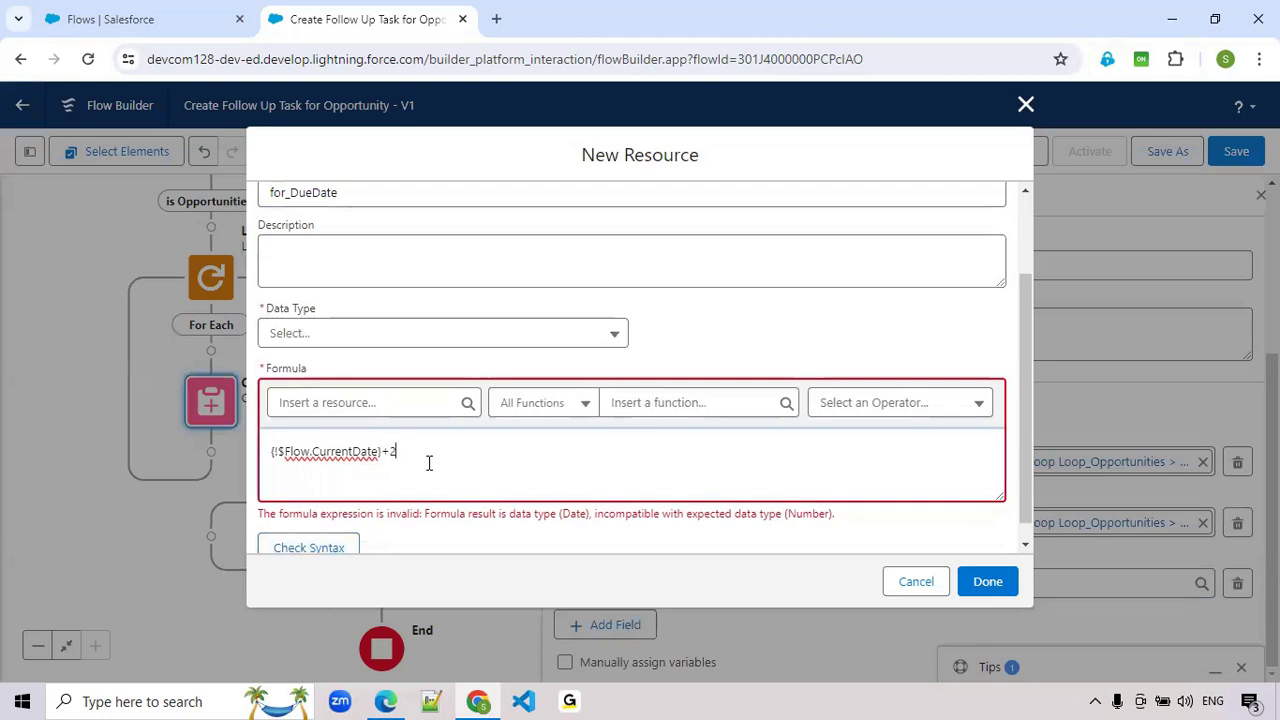
- Remove the +2 from the current-date formula and search the available functions for "ad"
key("BackSpace")
left_click(673, 403)
type("ad")
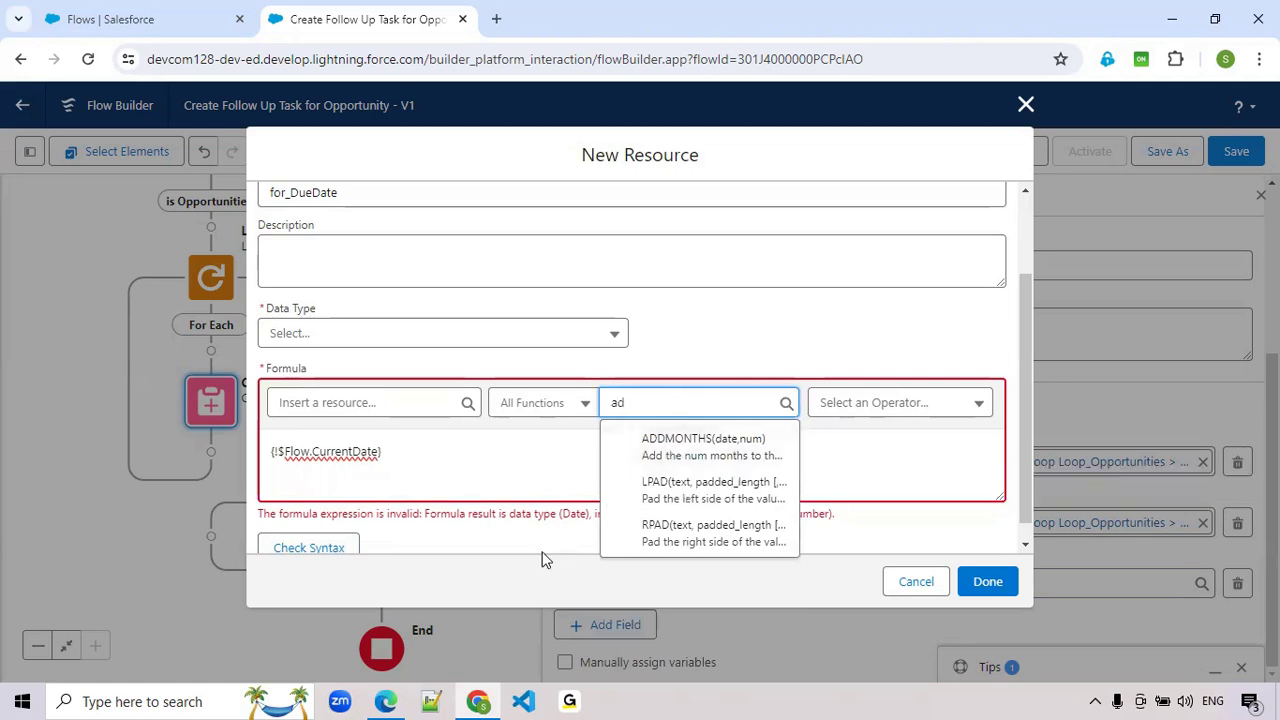
left_click(487, 472)
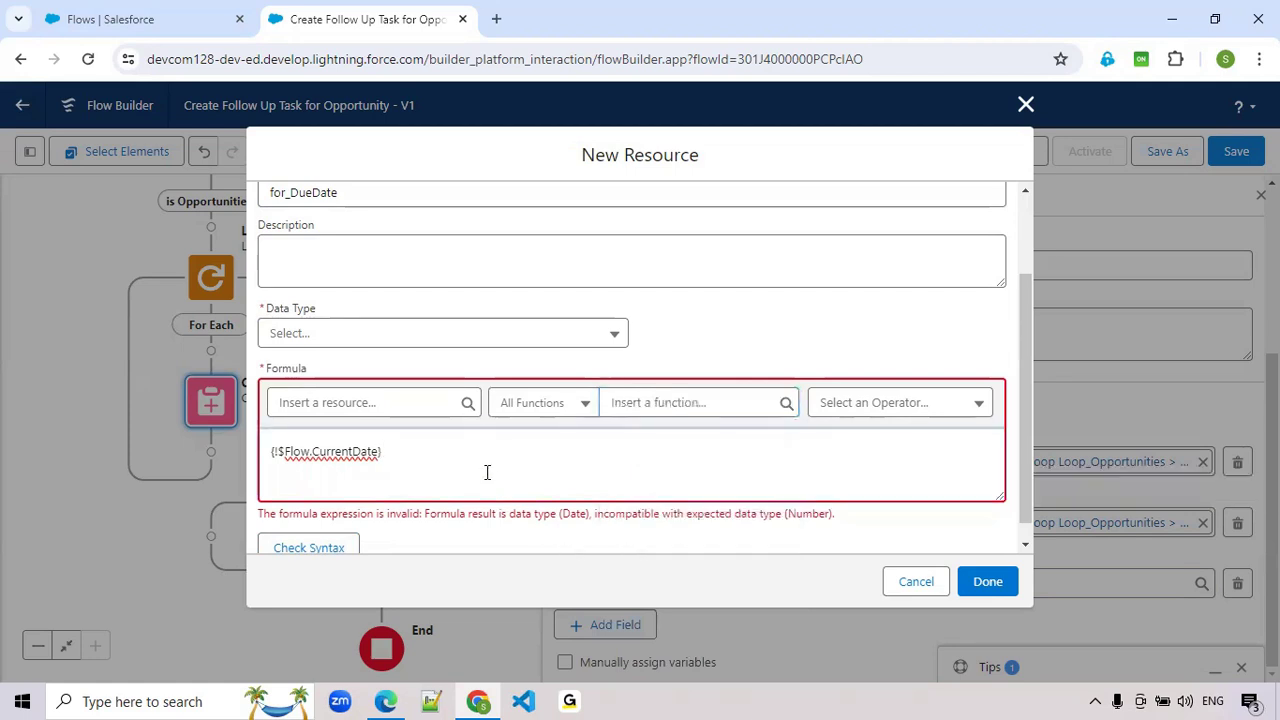
- Replace the for_DueDate formula with TODAY()+2, using the TODAY function, and check its syntax
key("BackSpace")
key("BackSpace")
key("BackSpace")
key("BackSpace")
key("BackSpace")
key("BackSpace")
key("BackSpace")
key("BackSpace")
key("BackSpace")
key("BackSpace")
key("BackSpace")
key("BackSpace")
key("BackSpace")
key("BackSpace")
key("BackSpace")
key("BackSpace")
key("BackSpace")
key("BackSpace")
key("BackSpace")
key("BackSpace")
left_click(645, 406)
type("To")
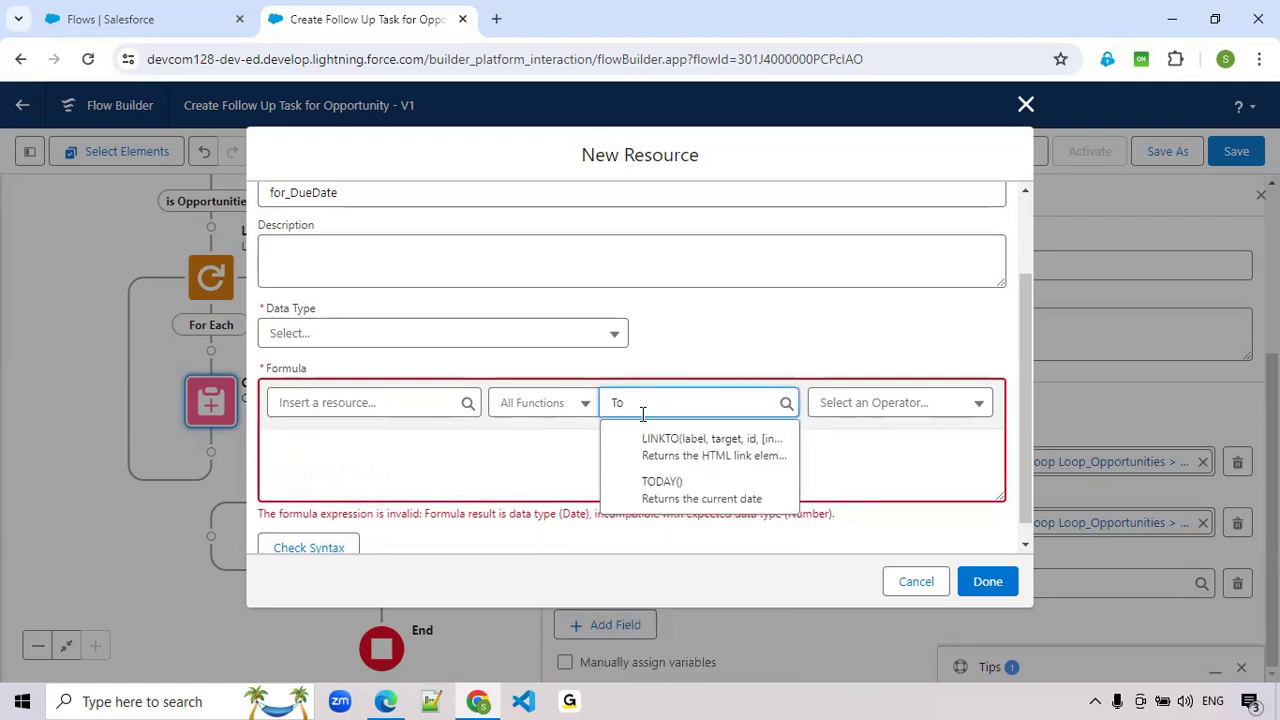
left_click(686, 492)
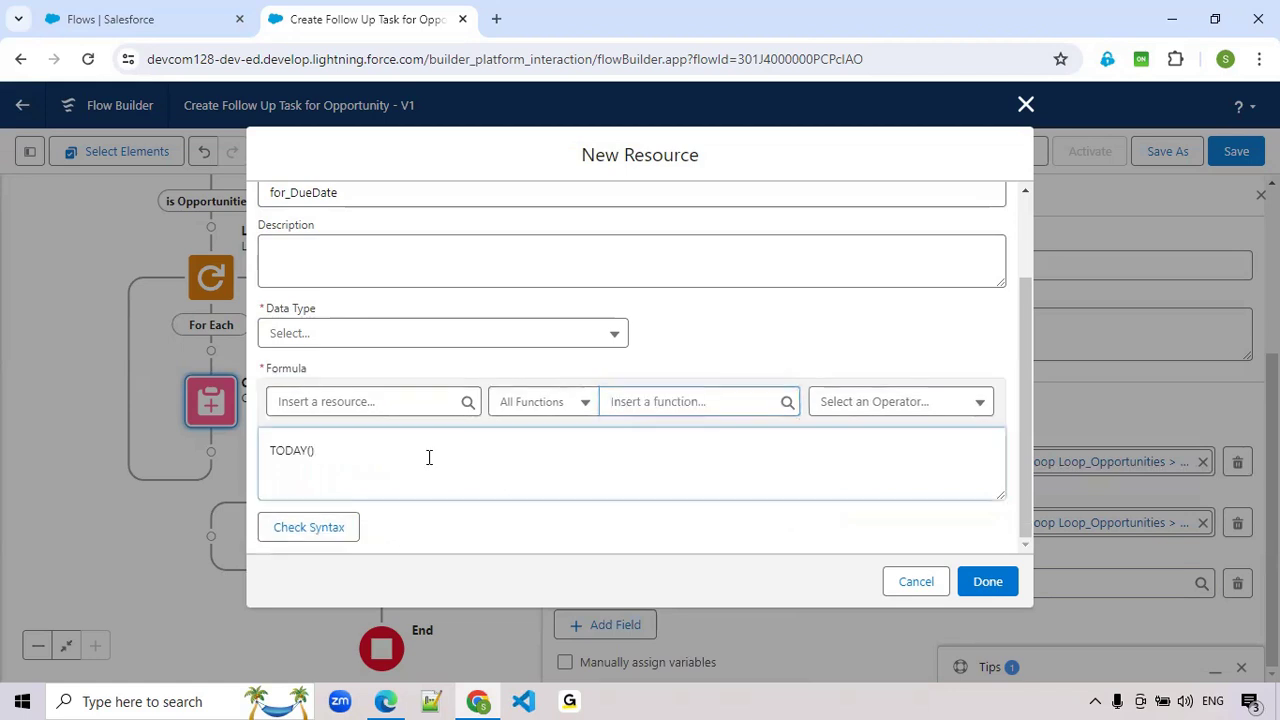
type("+2")
left_click(338, 532)
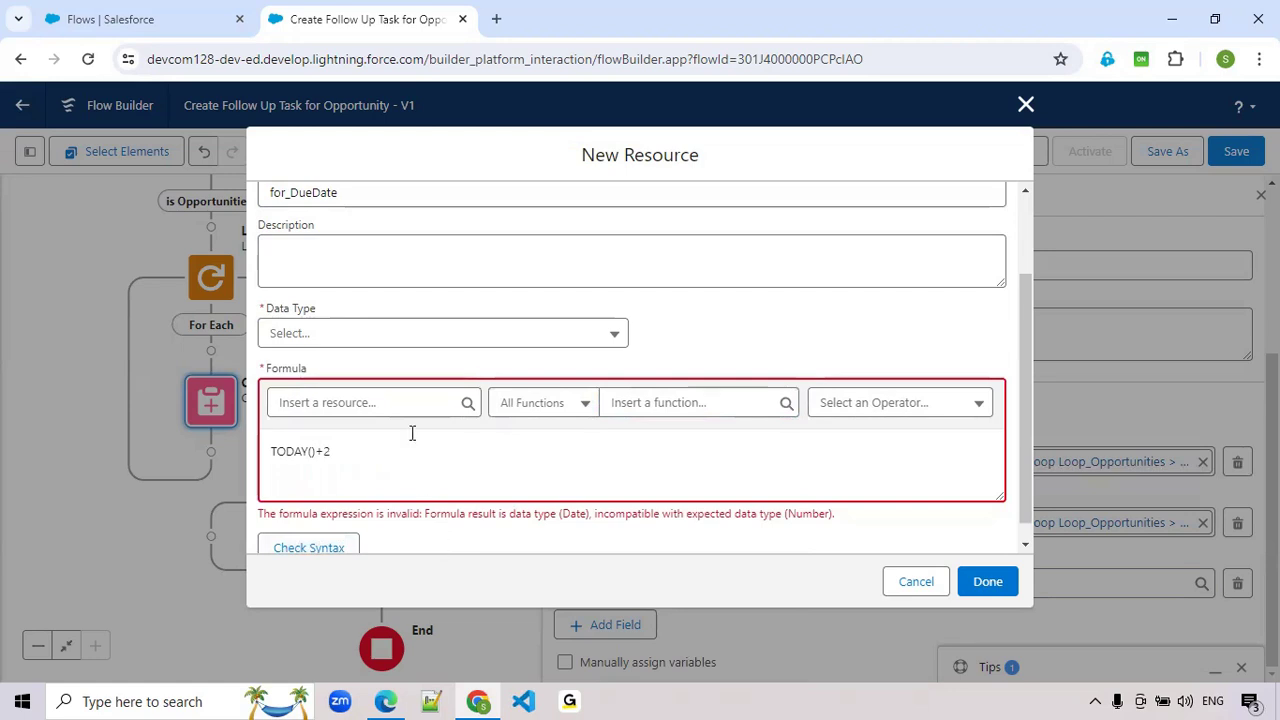
- Set the for_DueDate data type to Date, validate the formula and finish the resource
left_click(369, 340)
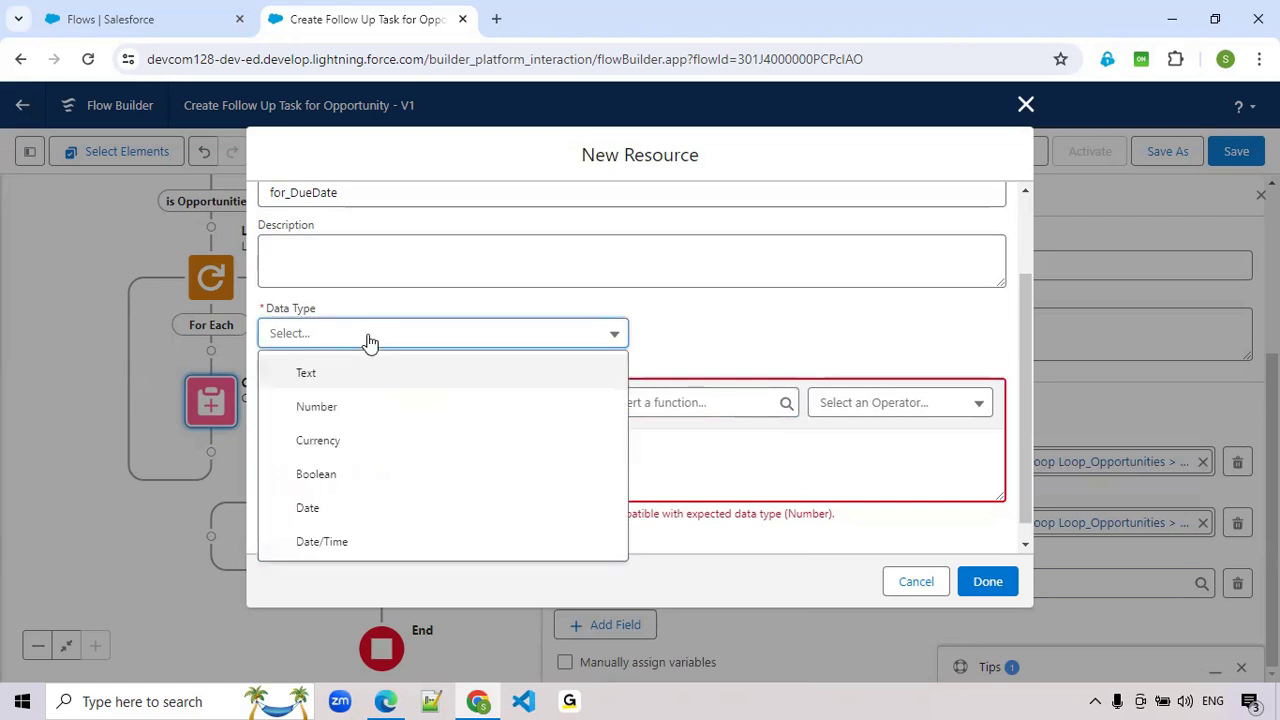
left_click(320, 509)
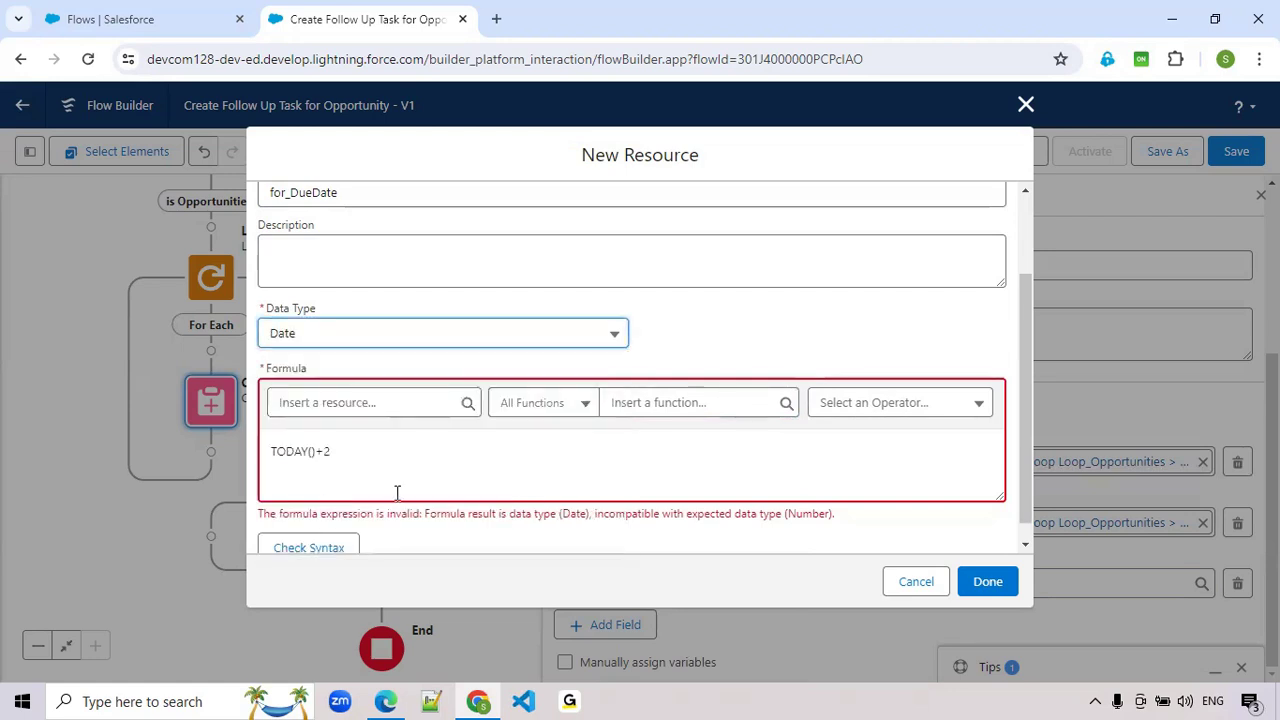
left_click(315, 525)
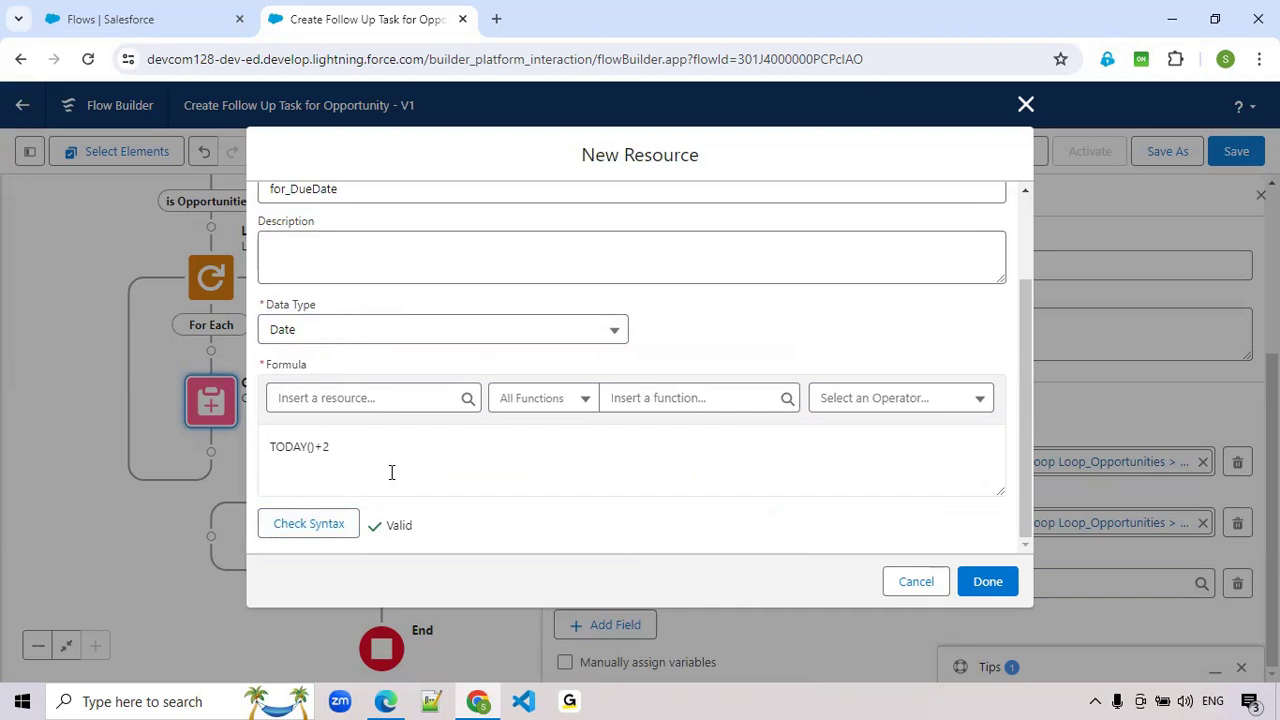
left_click(987, 582)
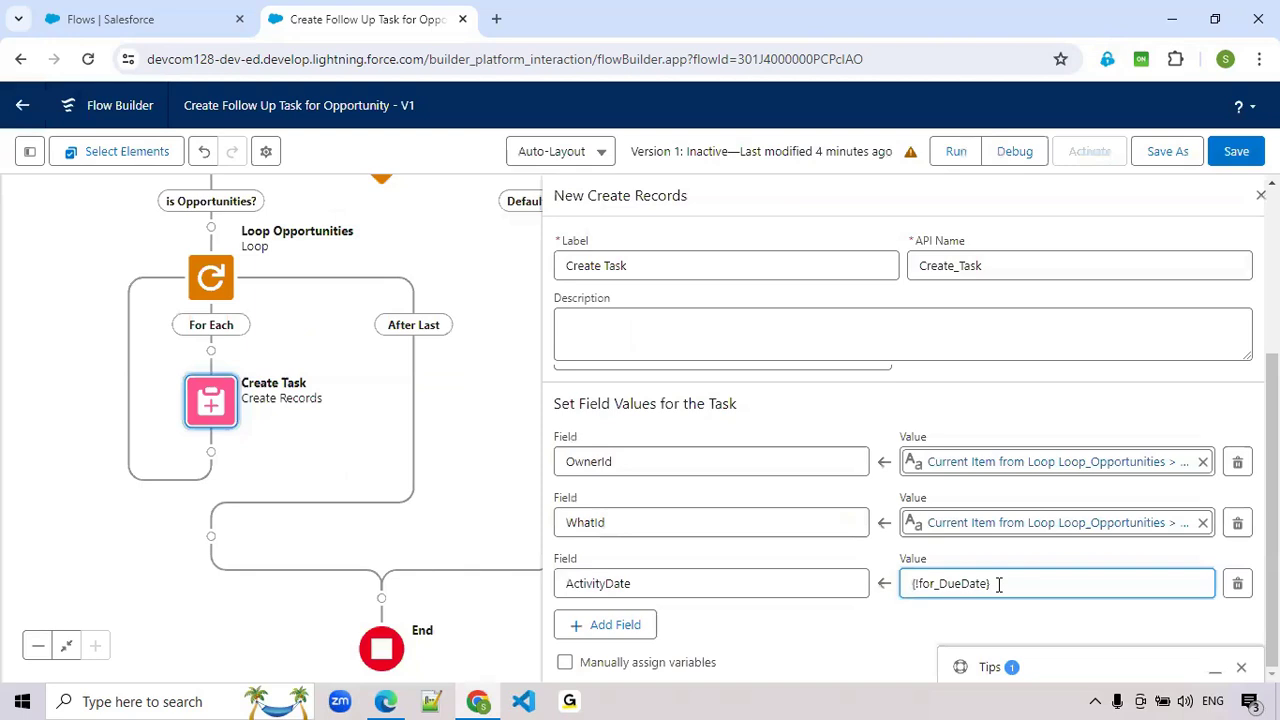
- Add Subject as a fourth field in the Task's field values
left_click(604, 625)
left_click(633, 643)
type("sub")
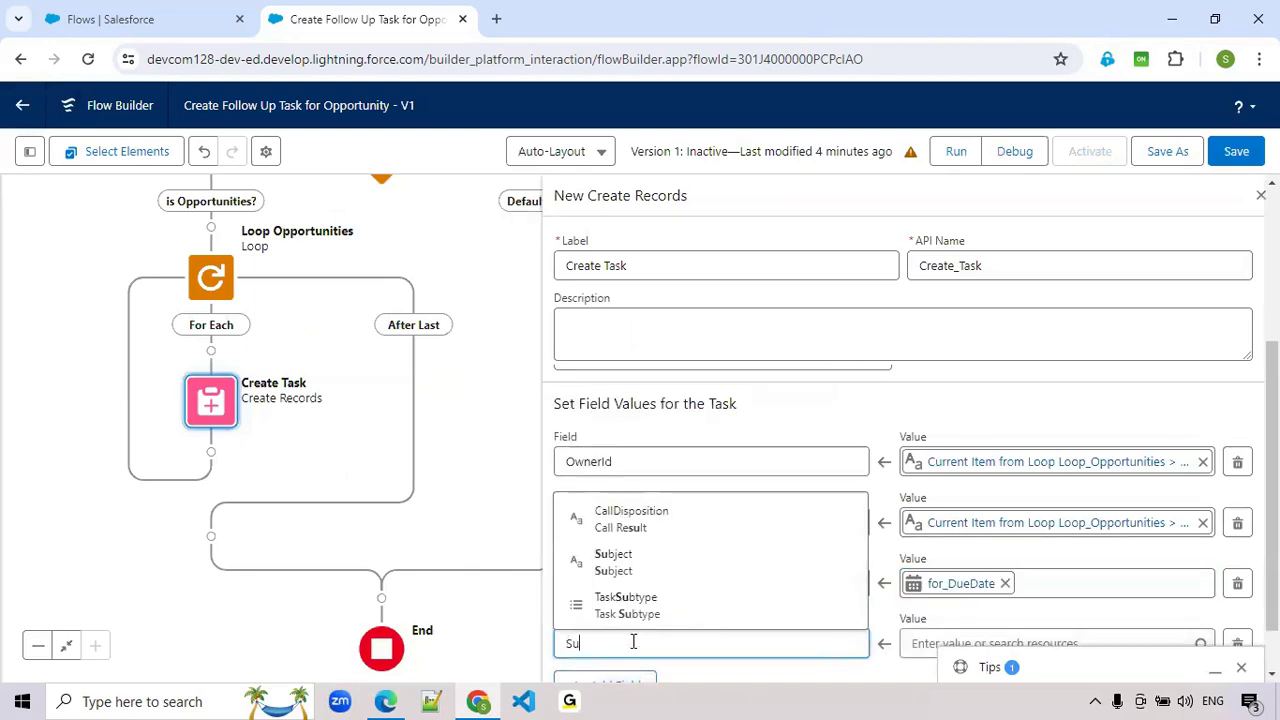
scroll(625, 620, "up", 1)
scroll(625, 617, "down", 2)
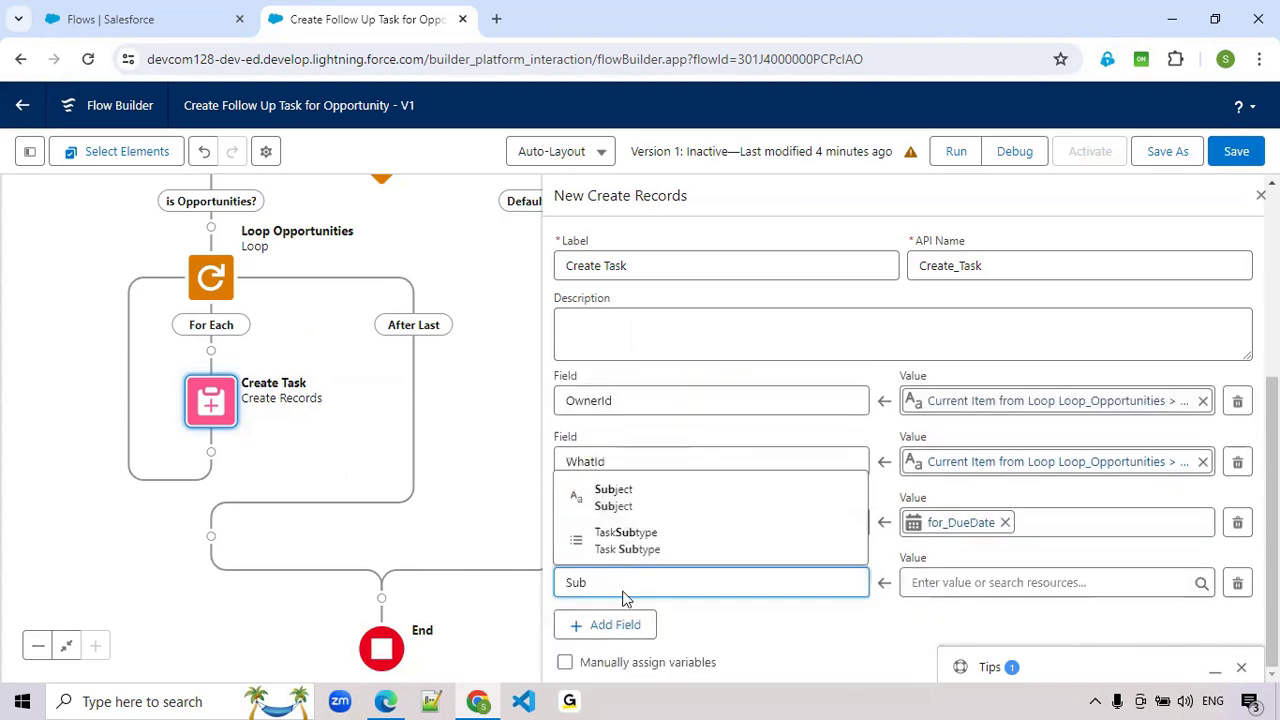
left_click(622, 500)
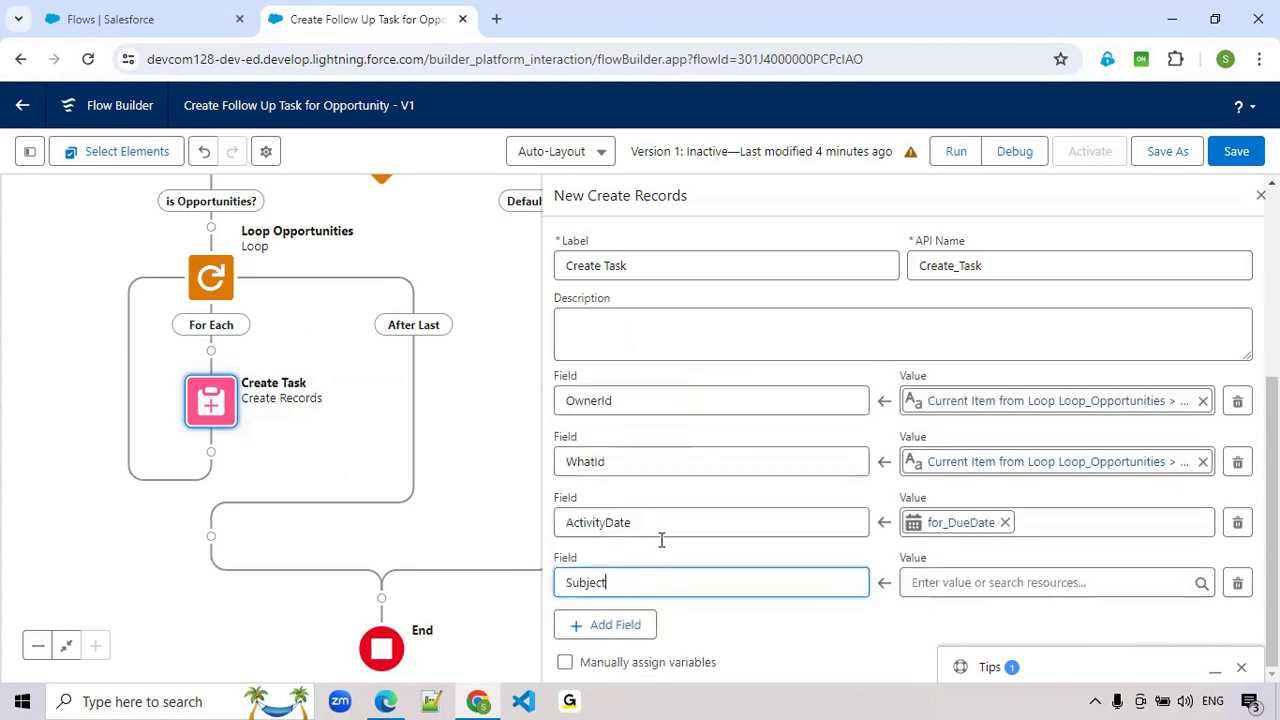
- Start a new Formula resource for the Subject value with the API name for_Subject
left_click(938, 582)
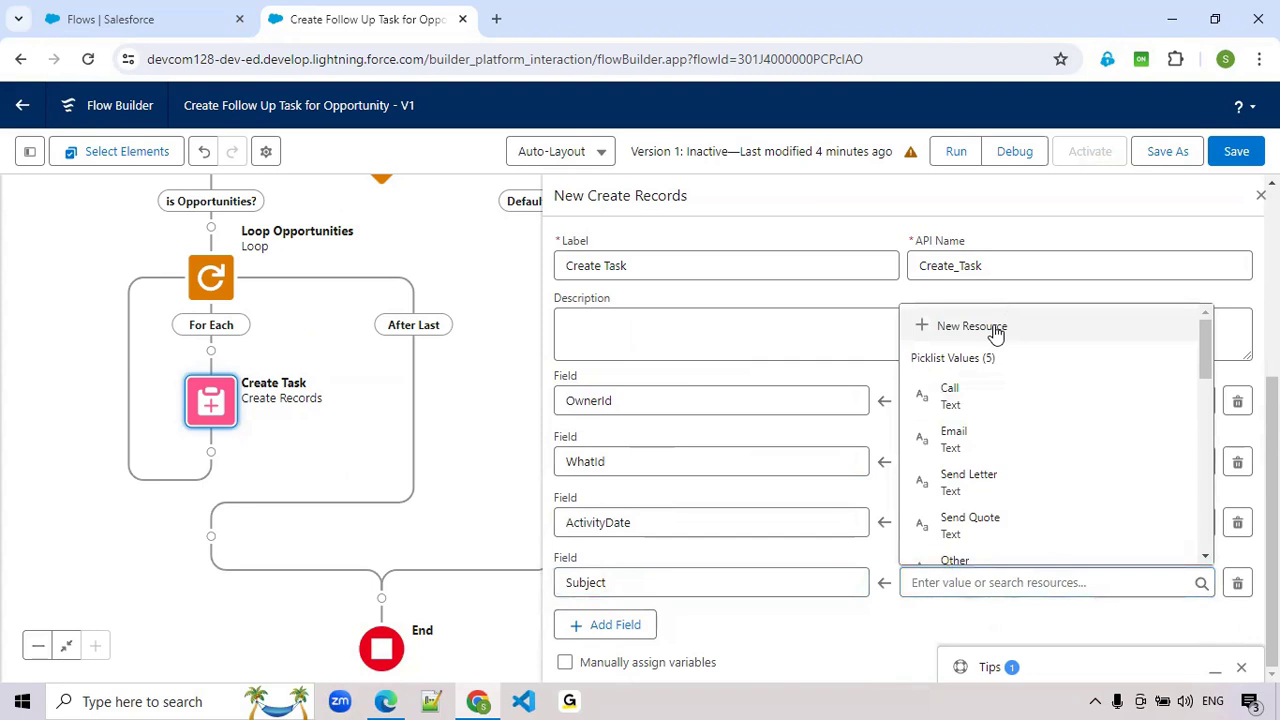
left_click(994, 327)
left_click(330, 306)
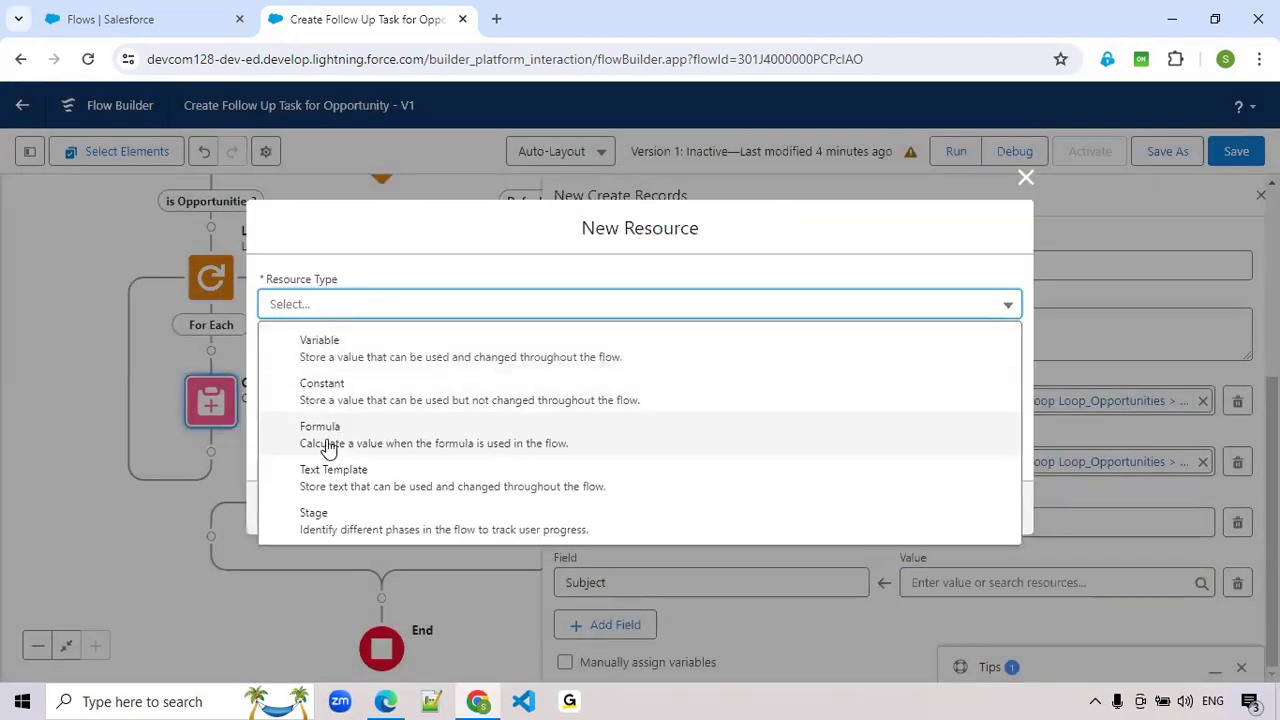
left_click(328, 447)
left_click(335, 308)
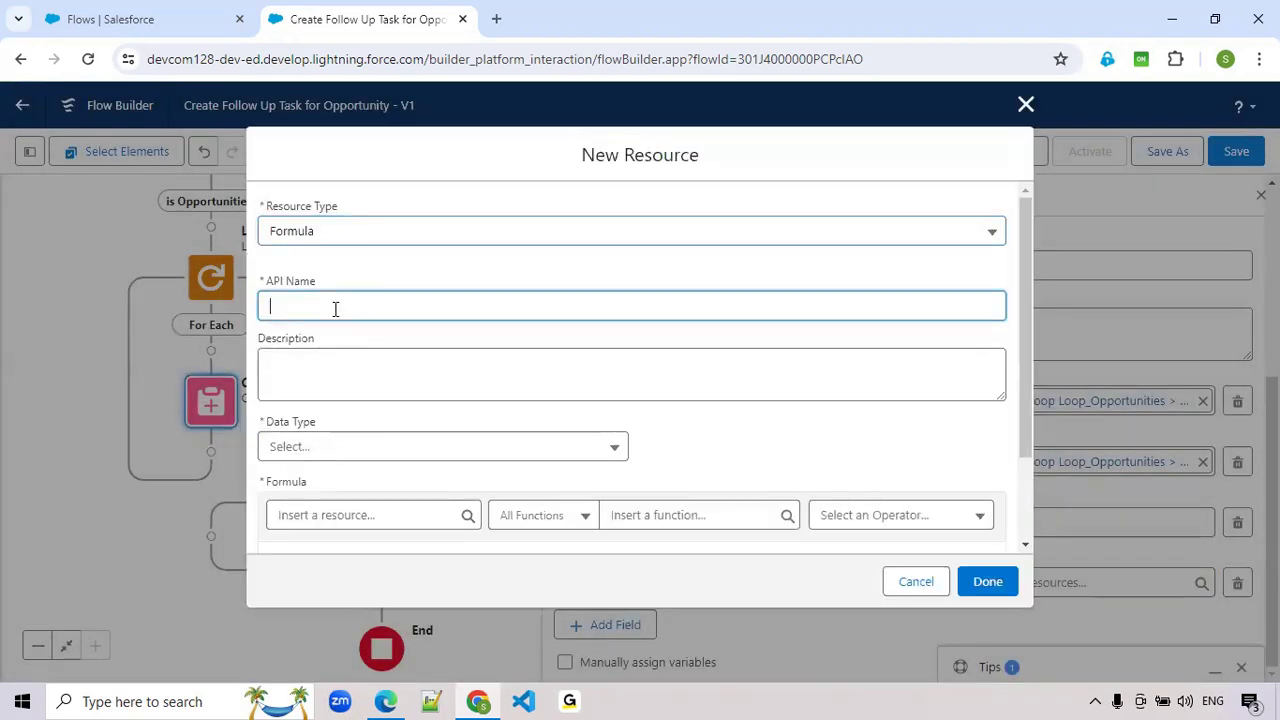
type("for_Subject")
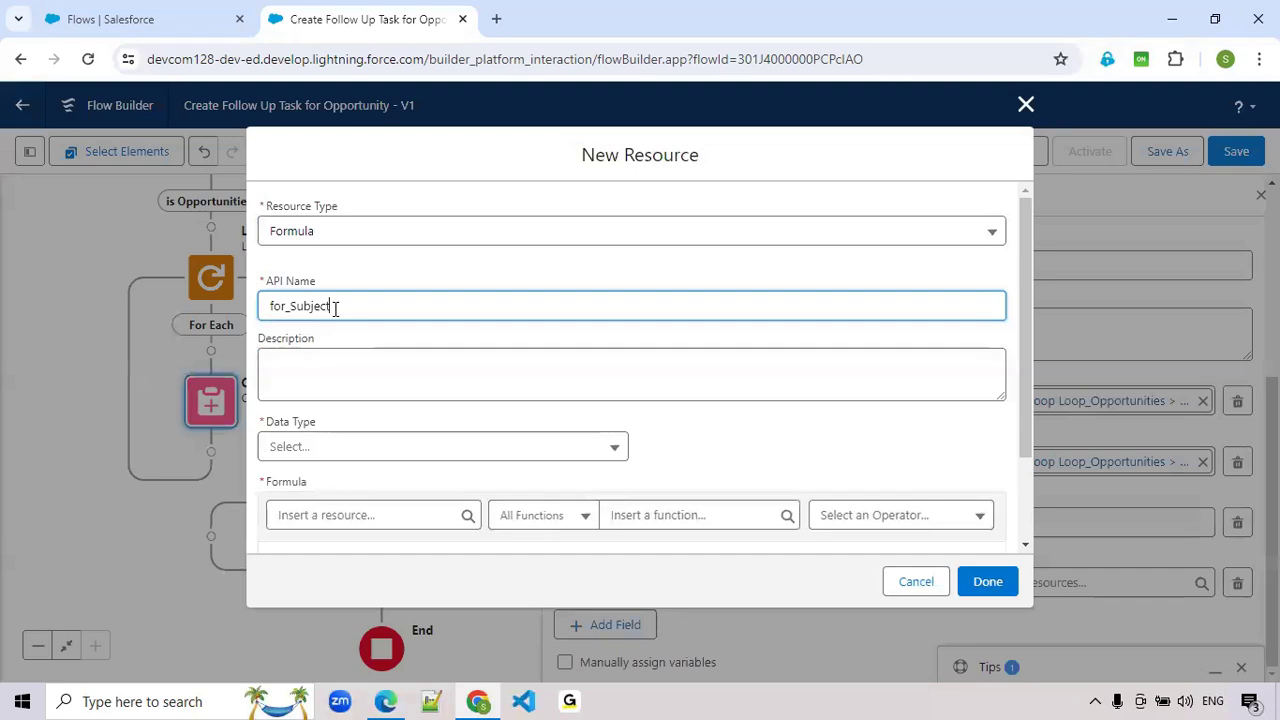
- Set the for_Subject data type to Text and insert the Name of the current Loop_Opportunities item into the formula
scroll(334, 330, "down", 2)
left_click(331, 334)
left_click(332, 371)
left_click(335, 402)
scroll(345, 480, "down", 5)
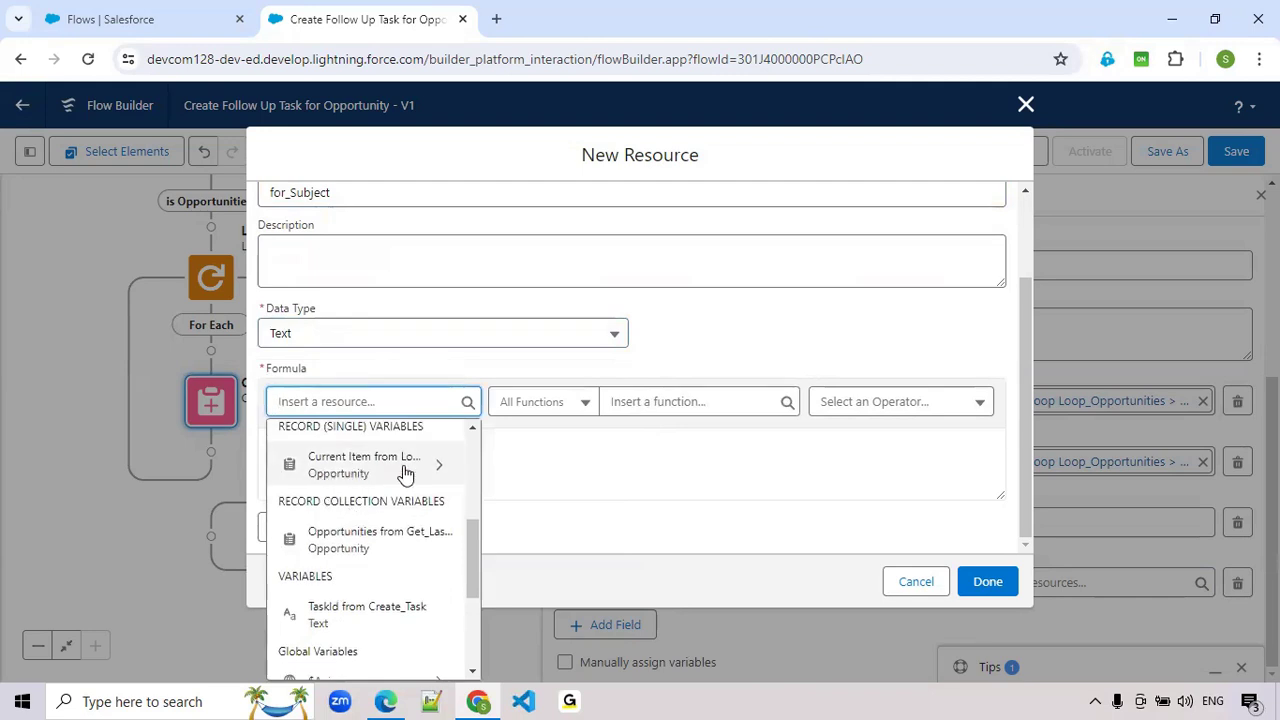
left_click(405, 466)
type("Name")
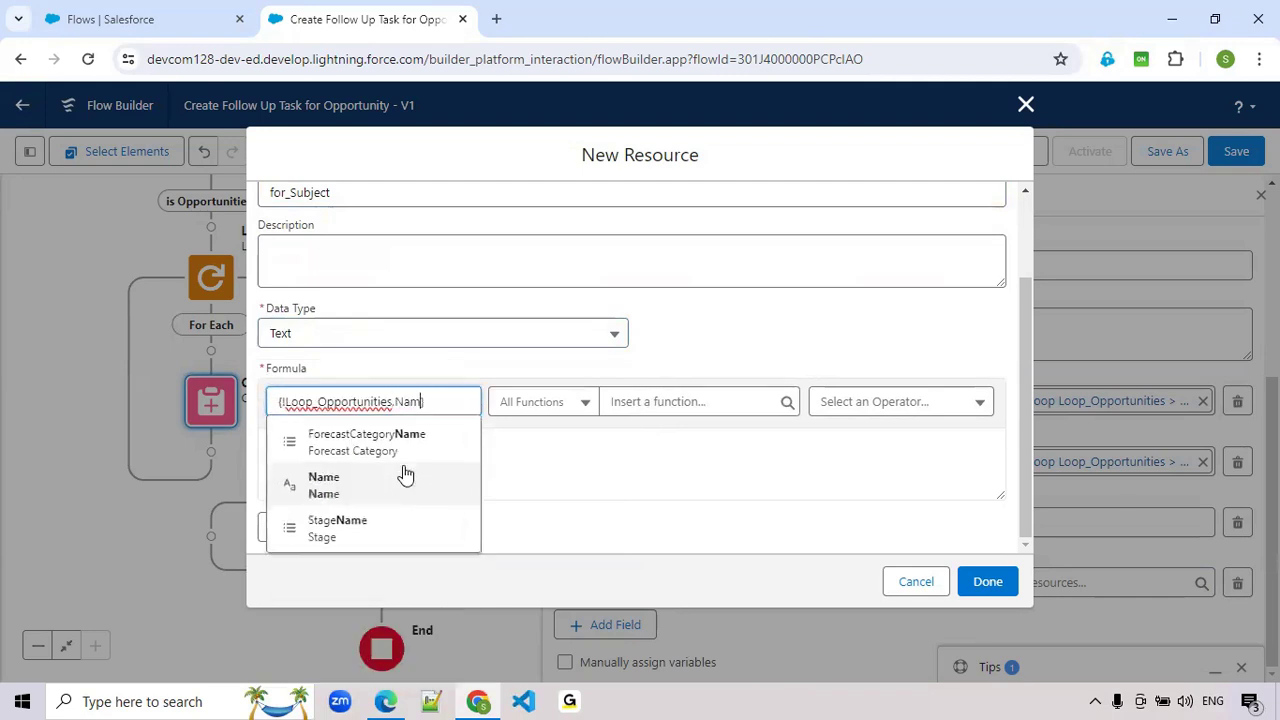
left_click(377, 492)
left_click(466, 461)
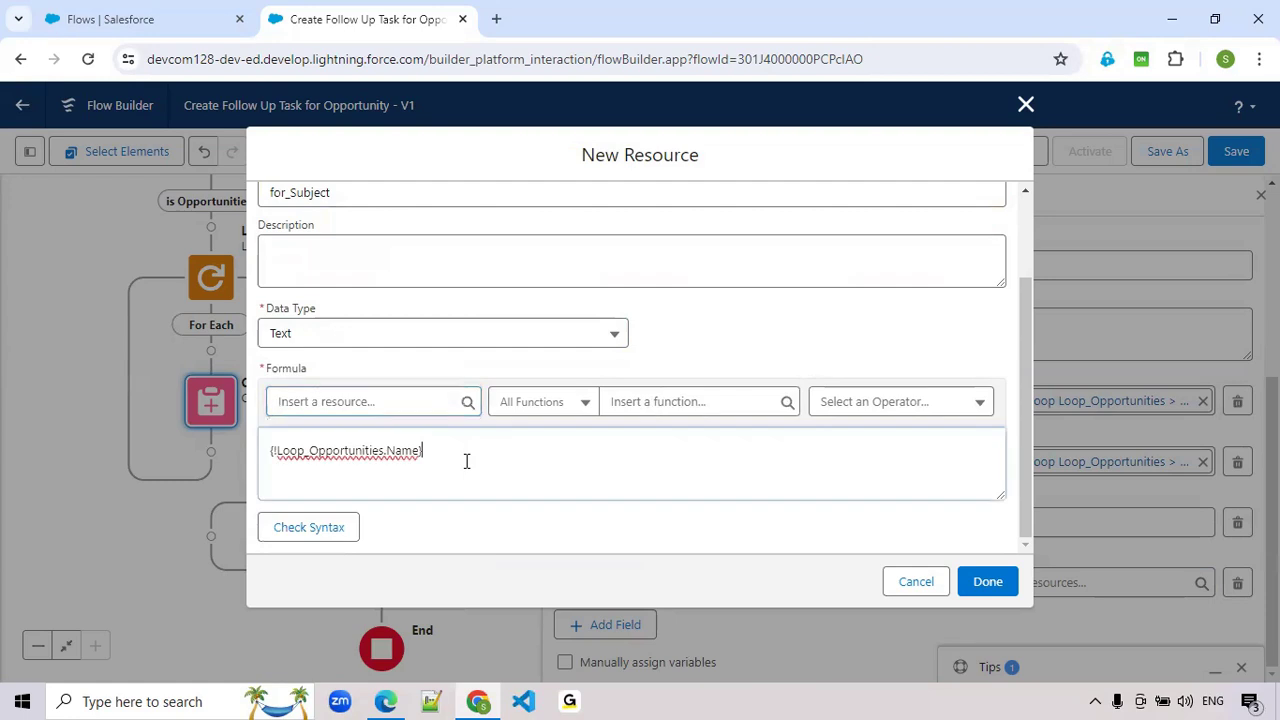
- Append -Follow Up Task after {!Loop_Opportunities.Name} in the formula and check its syntax
type("-Follow Up Task")
double_click(379, 452)
double_click(474, 452)
left_click(320, 535)
scroll(607, 470, "down", 1)
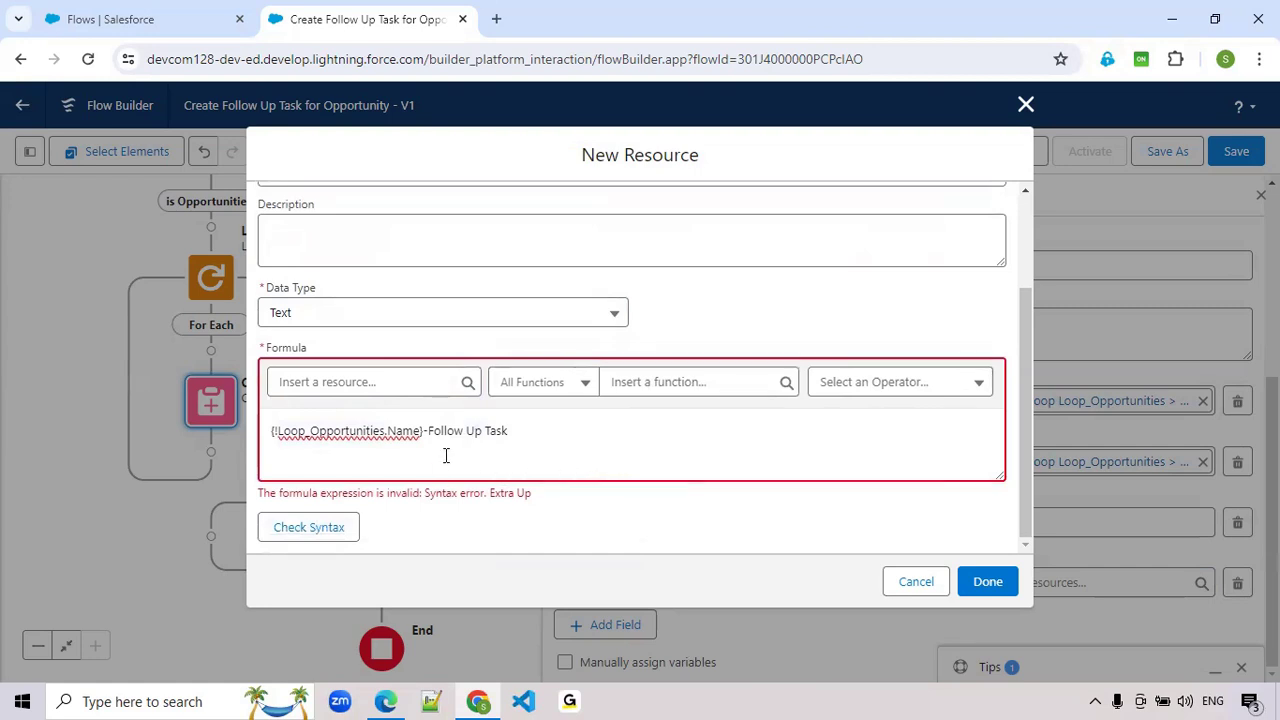
- Correct the formula to {!Loop_Opportunities.Name}+'-Follow Up Task', validate it and finish the for_Subject resource
left_click(425, 431)
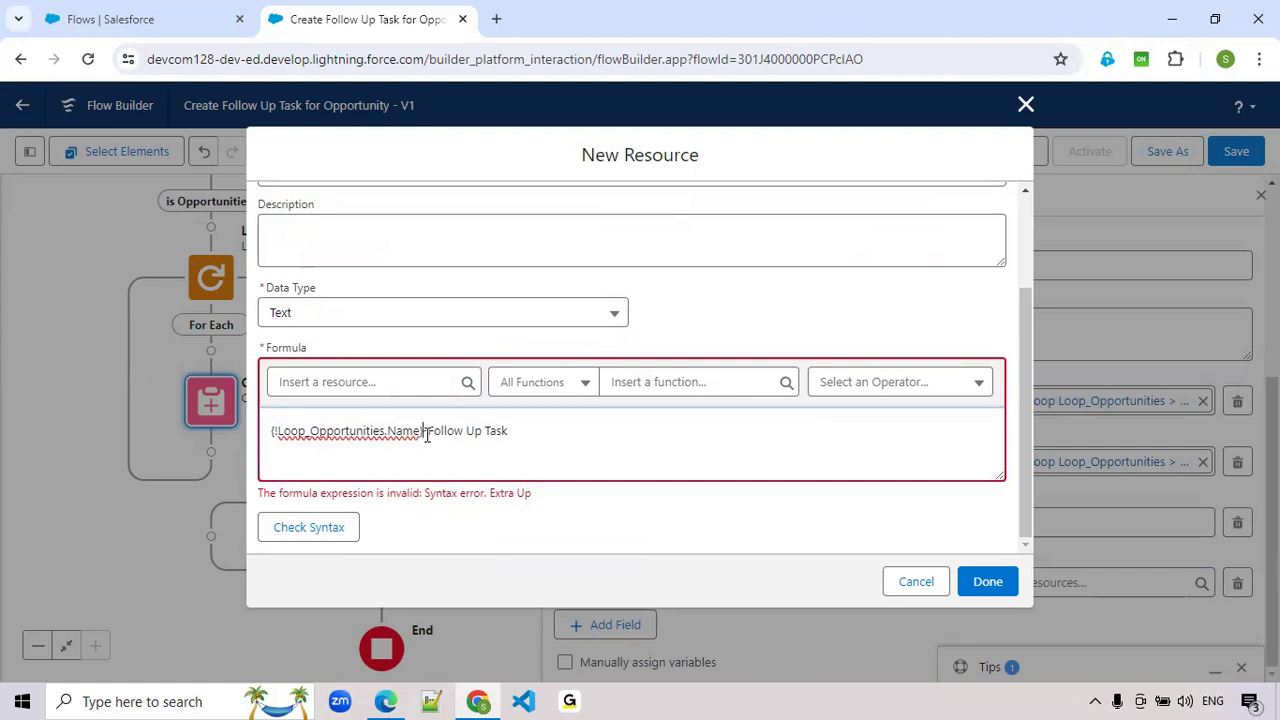
left_click(348, 527)
left_click(425, 432)
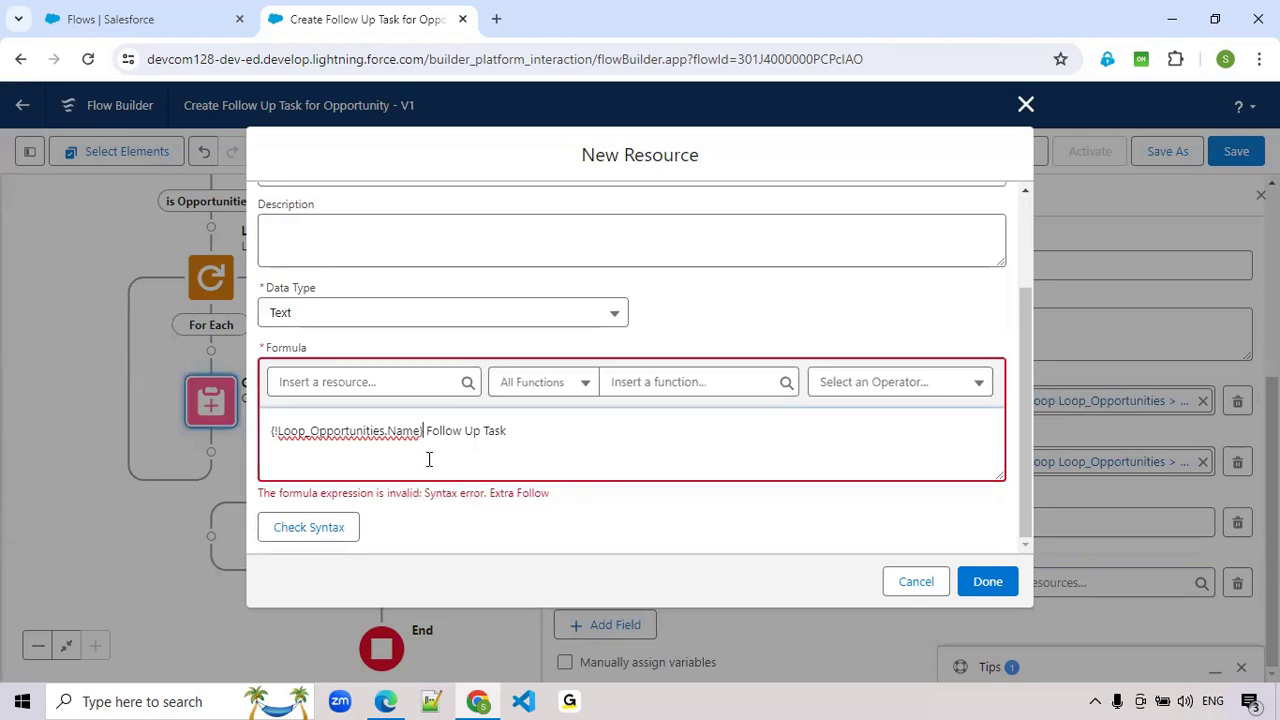
type("+ '")
type("'")
key("BackSpace")
left_click(318, 530)
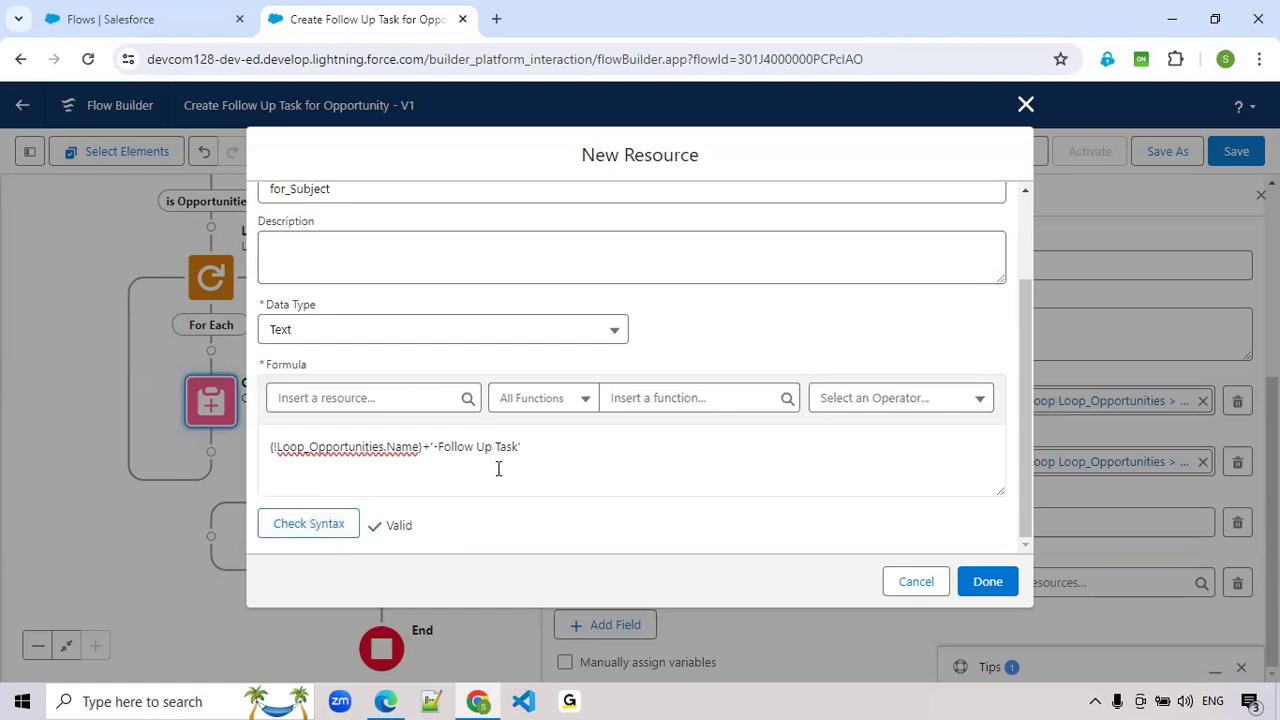
left_click(988, 581)
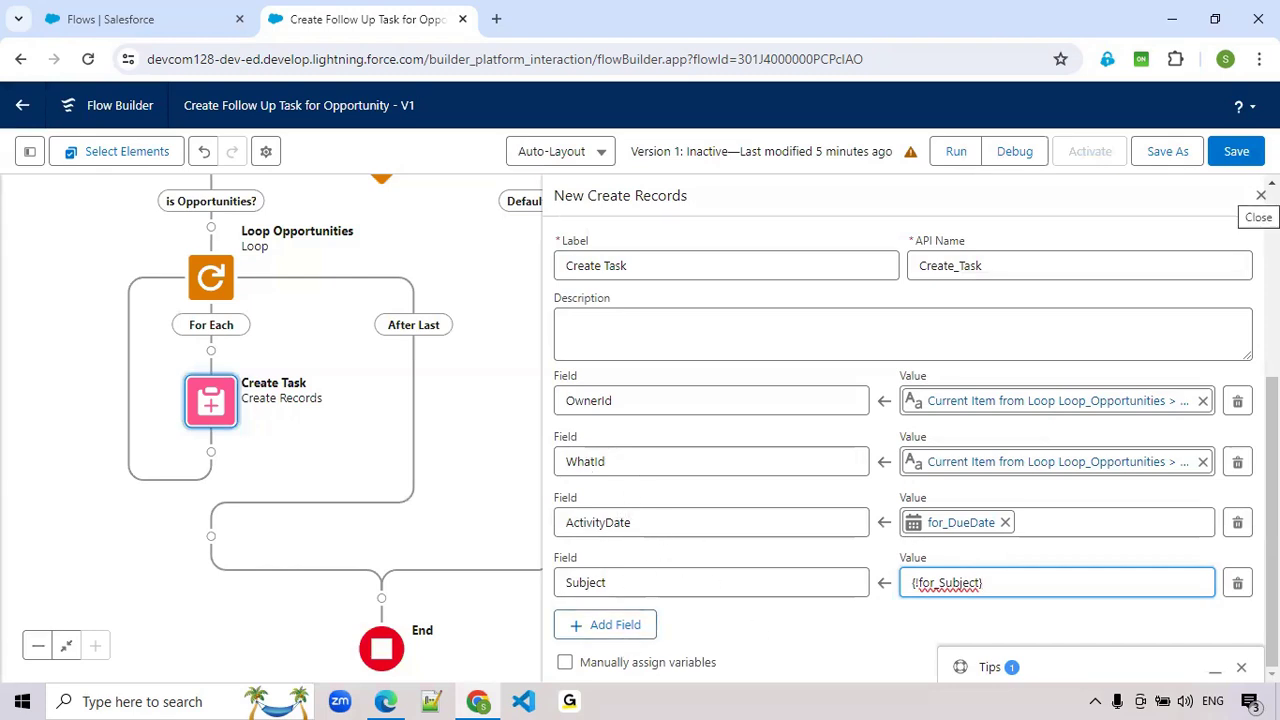
- Close the Create Task element's settings and save the flow
left_click(1261, 195)
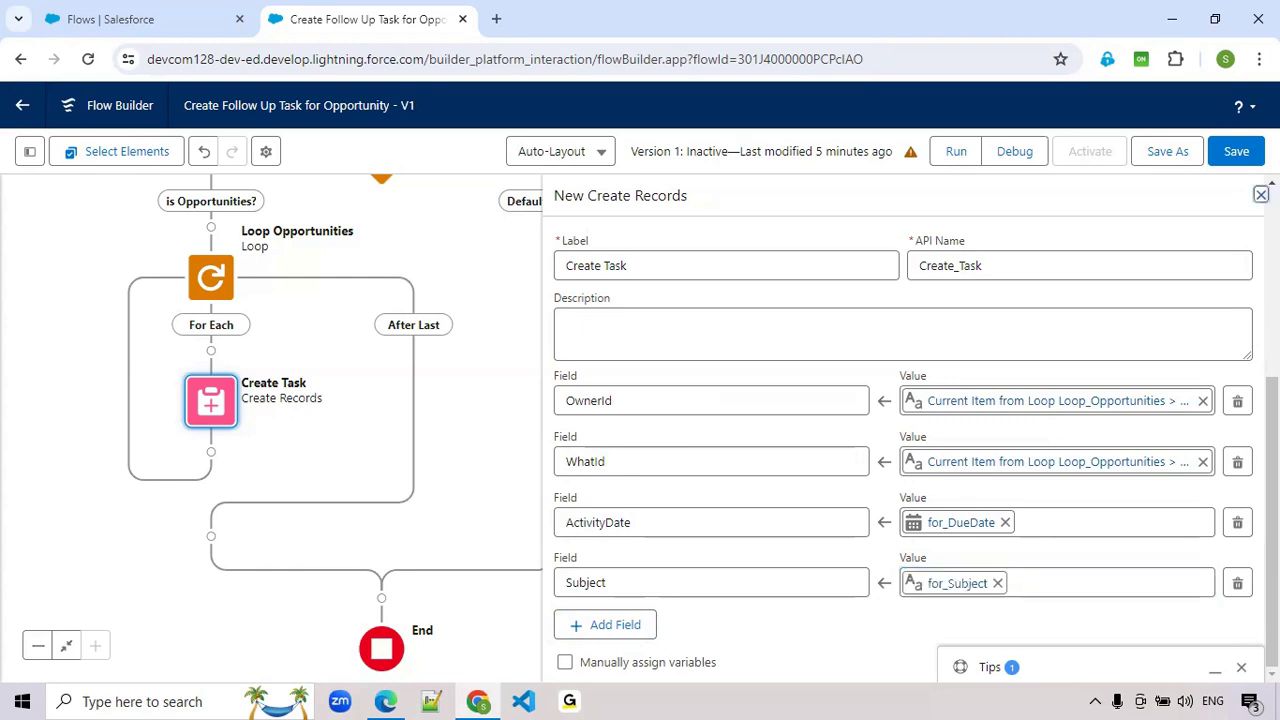
left_click(1257, 195)
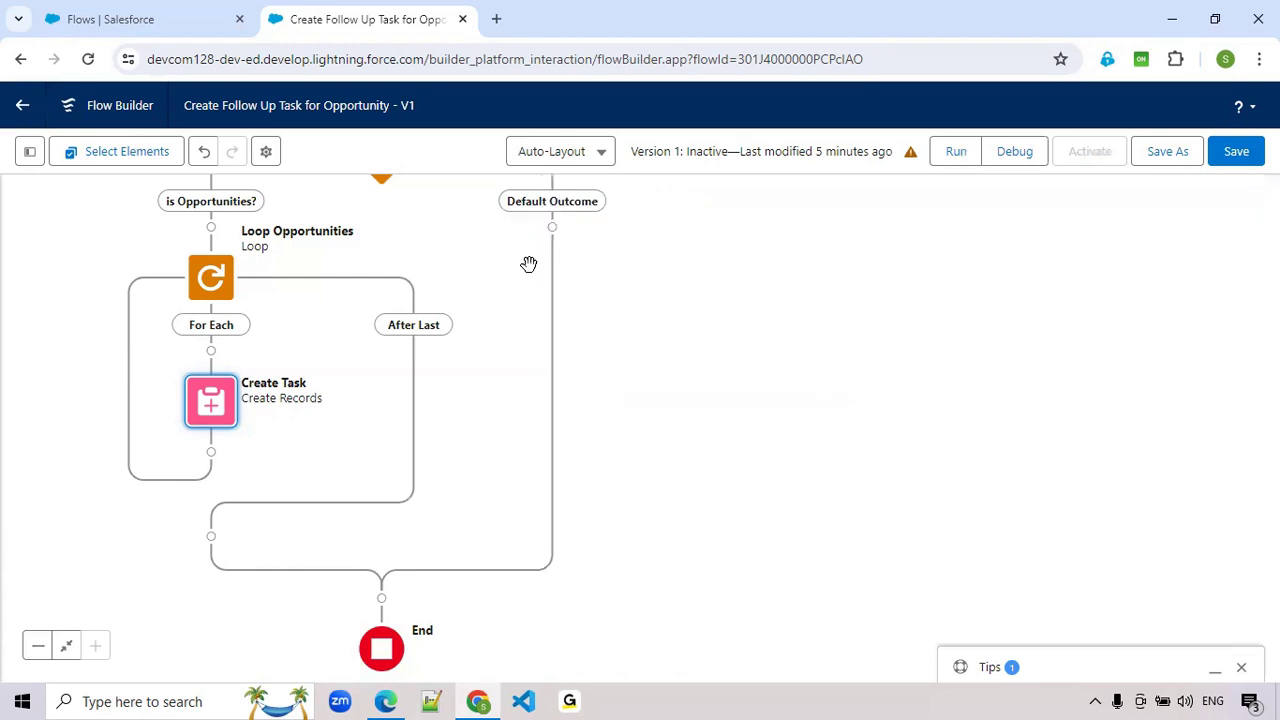
left_click(1242, 160)
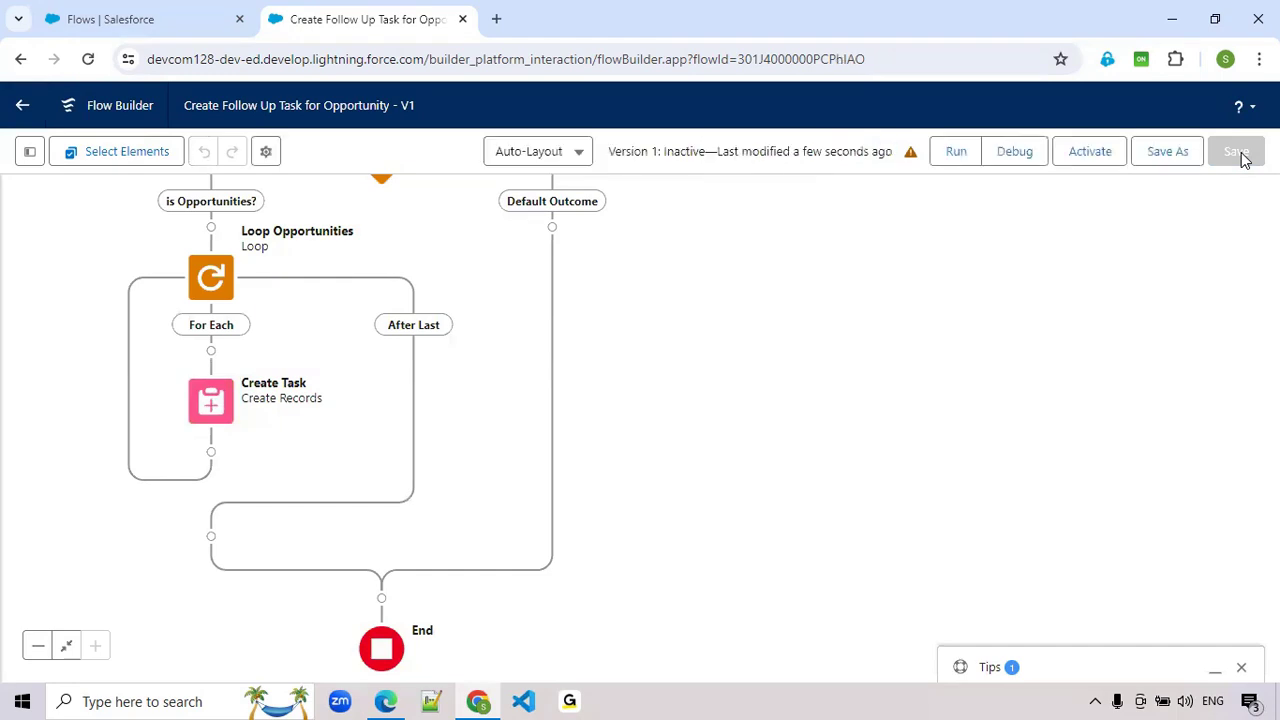
- Review the flow's warning details and dismiss them
left_click(910, 153)
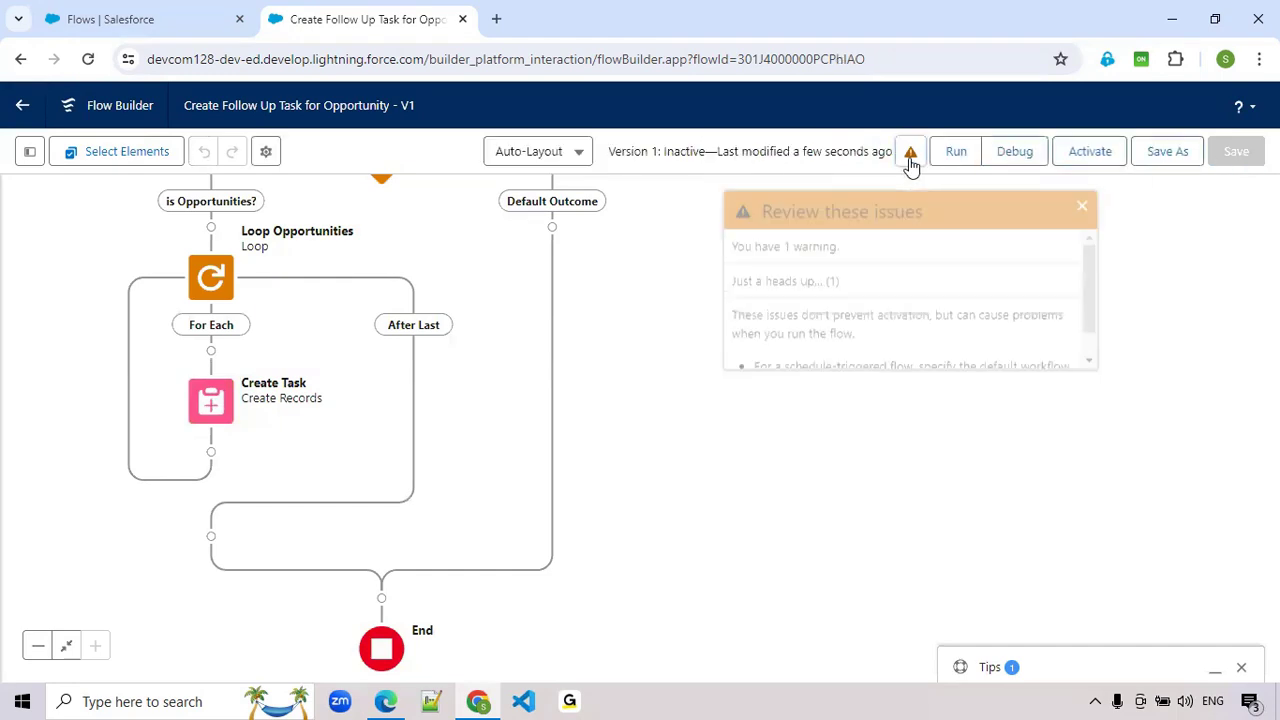
scroll(878, 300, "down", 1)
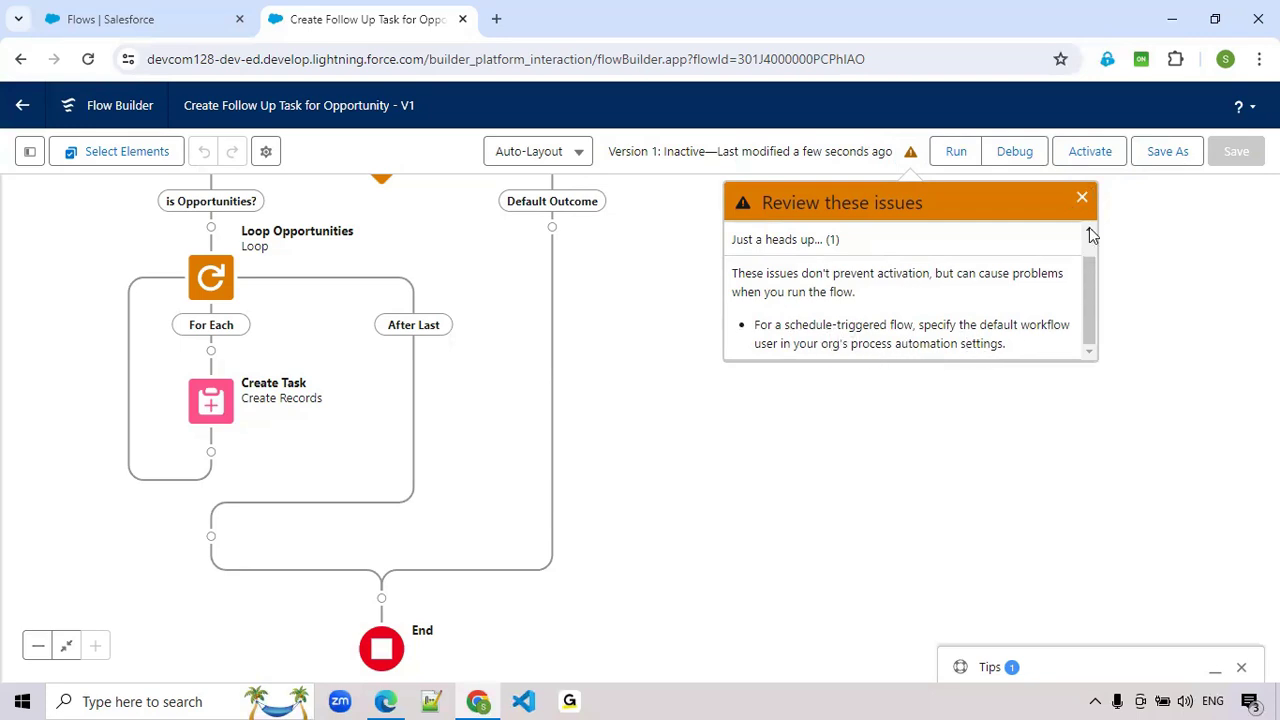
left_click(1083, 199)
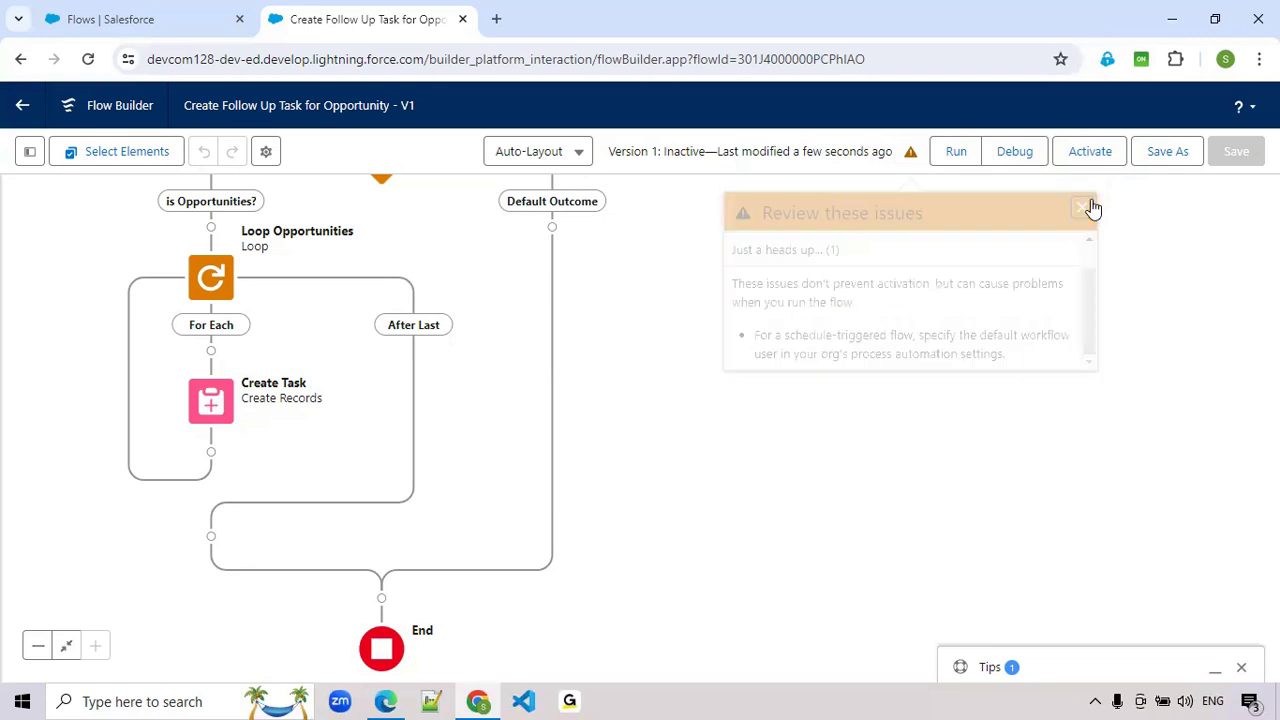
- Run a debug of the flow without rollback mode and examine the path taken at the Opportunities decision
left_click(1015, 151)
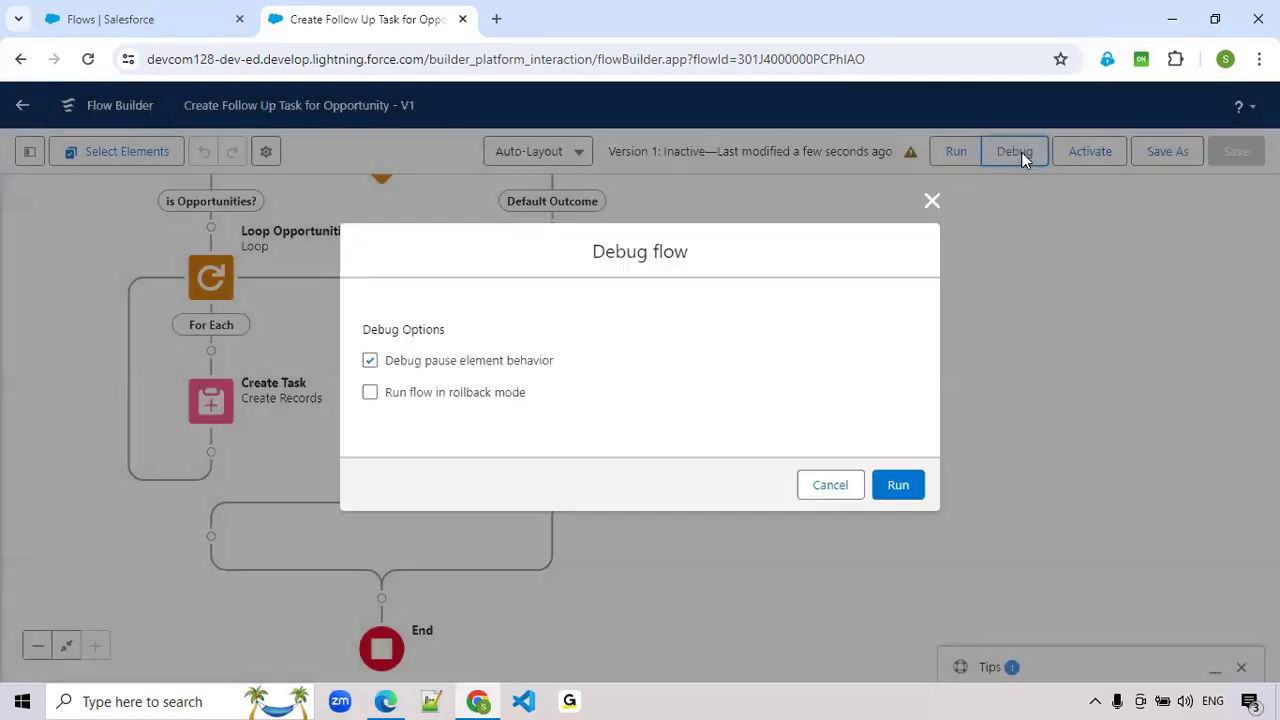
left_click(908, 488)
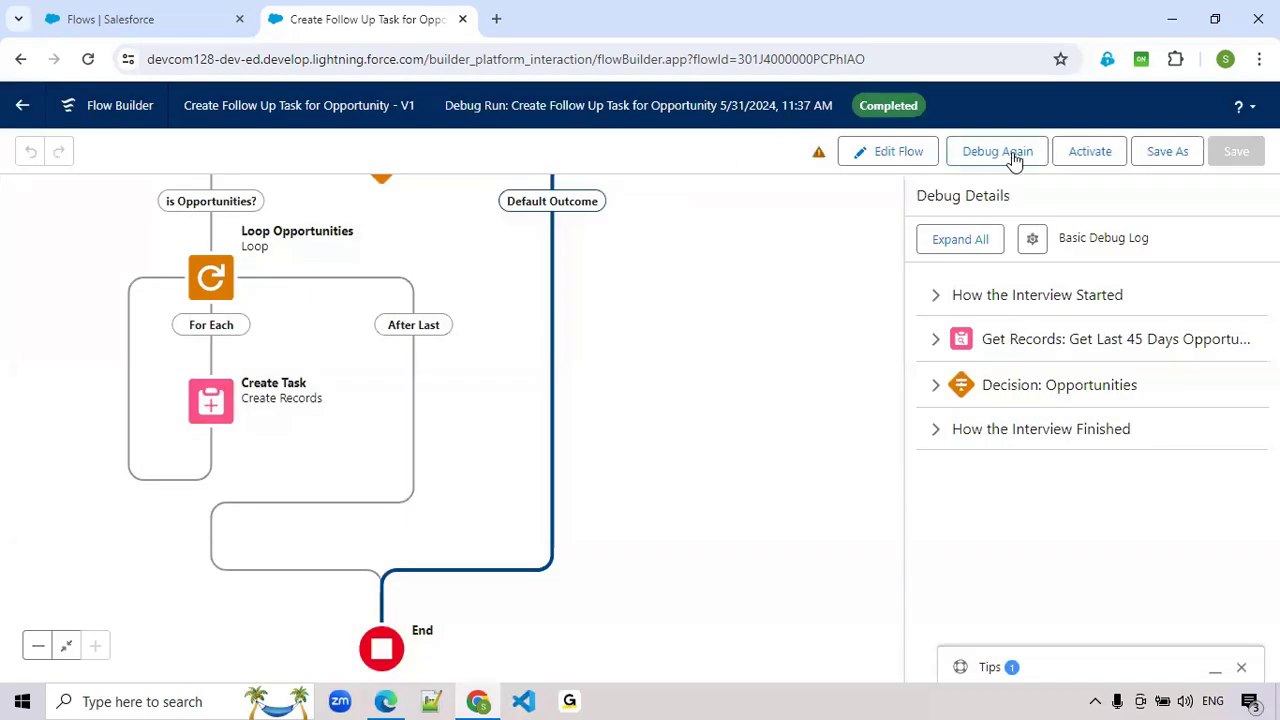
scroll(772, 400, "up", 2)
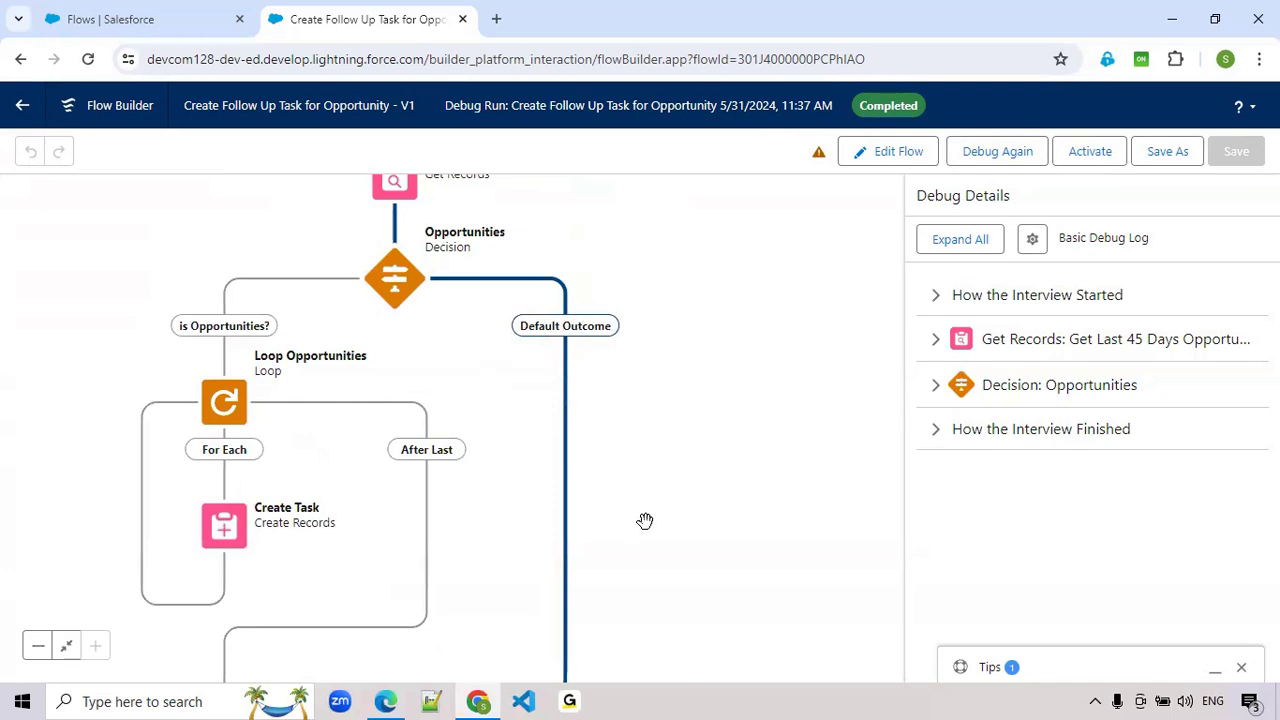
- Find Opportunities among the Salesforce items and open its list in a separate browser tab
left_click_drag(647, 521, 679, 450)
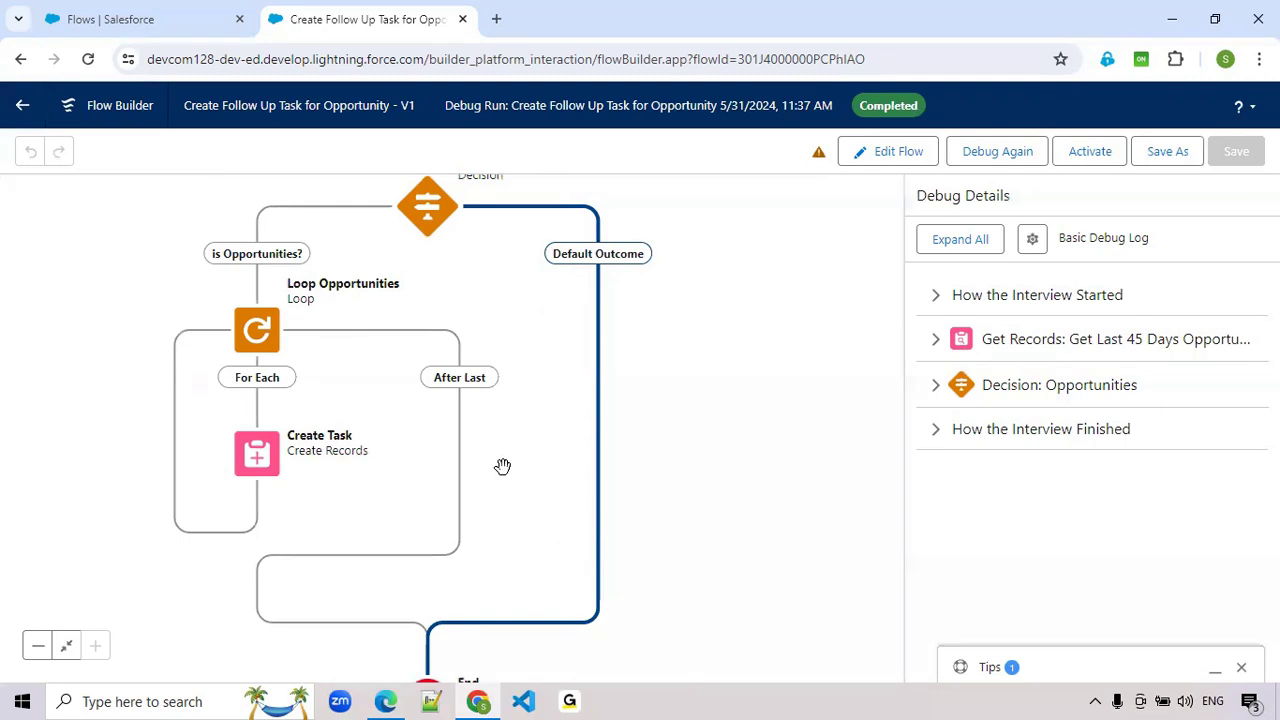
left_click(180, 25)
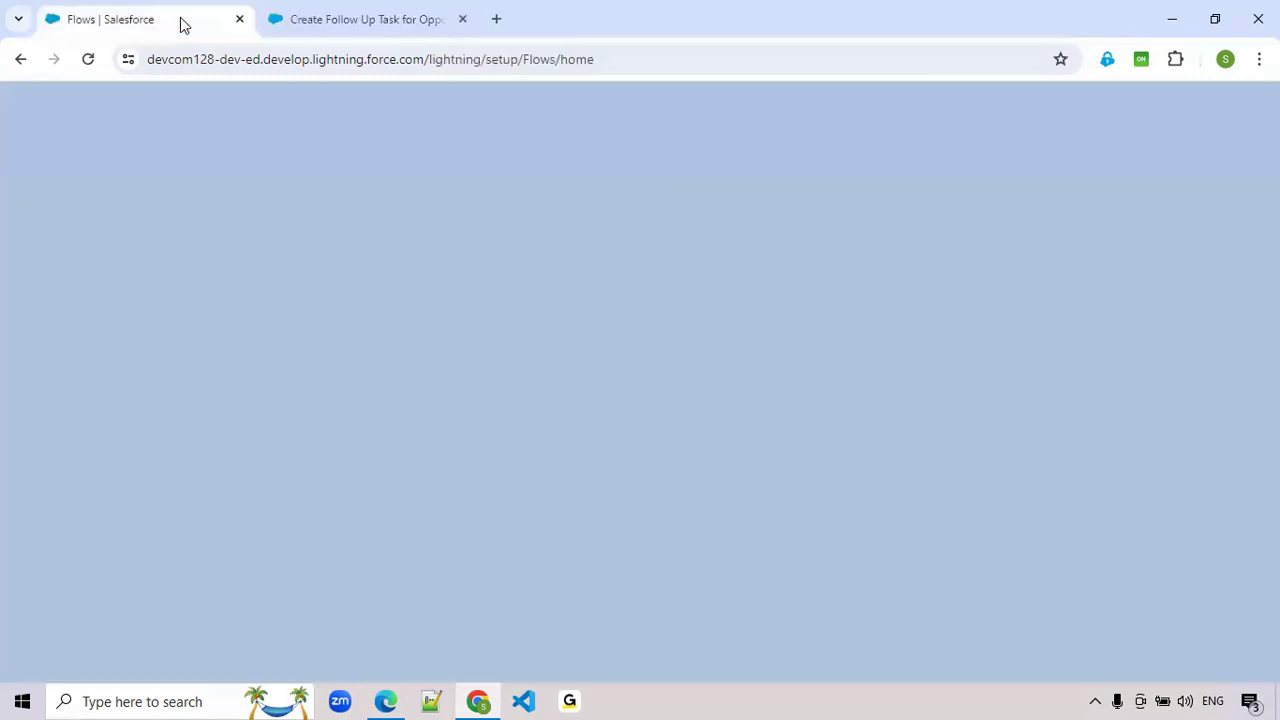
left_click(38, 155)
type("opp")
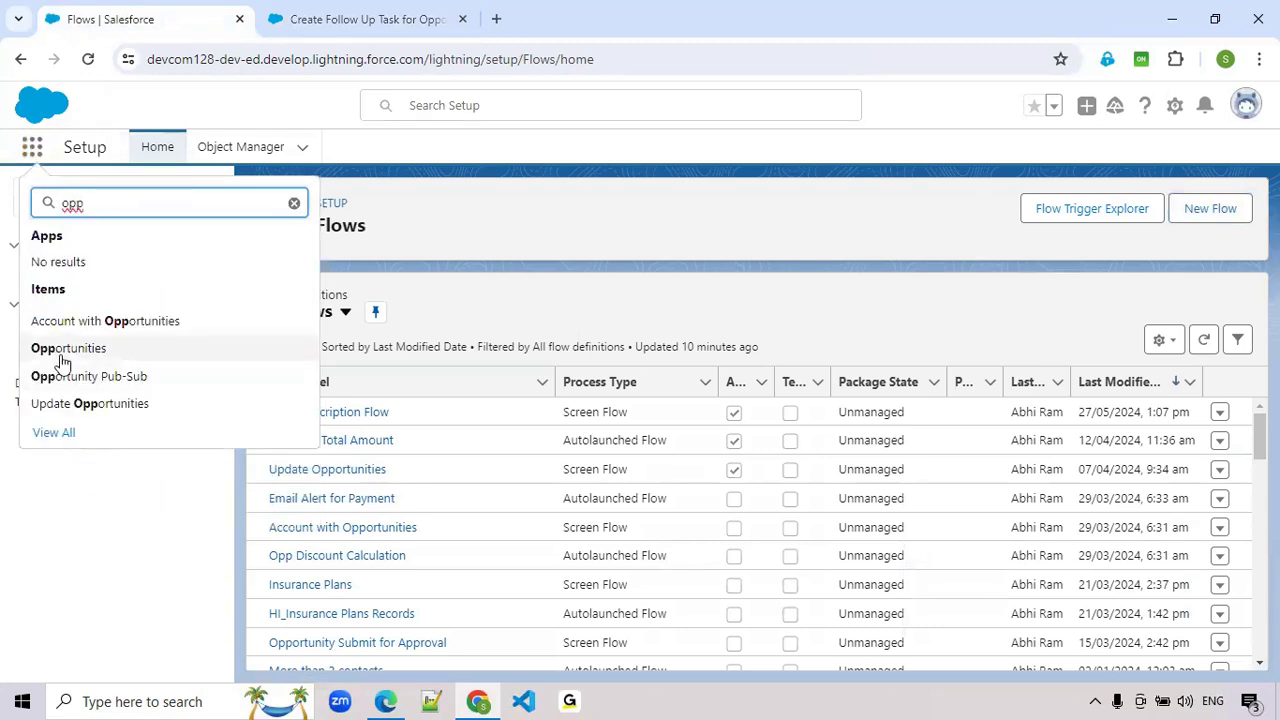
middle_click(60, 352)
left_click(568, 25)
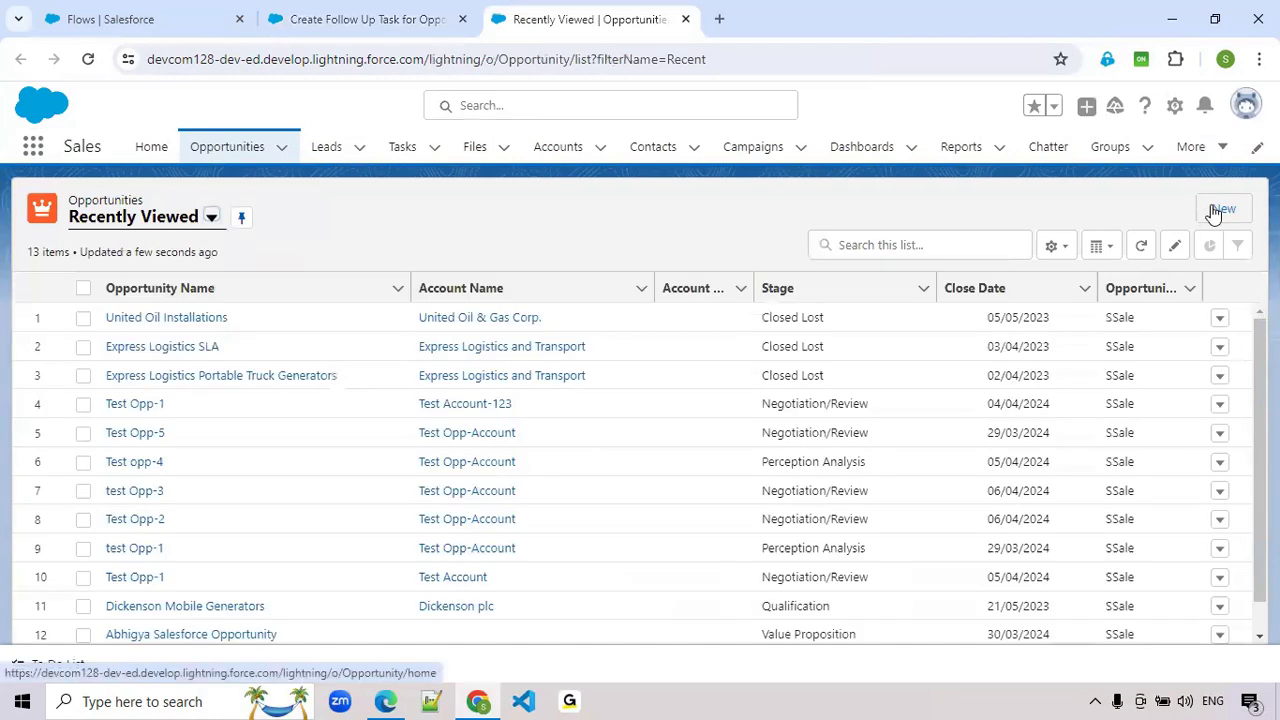
- Start a new opportunity named Test Customer with the close date 31/05/2024
left_click(1213, 210)
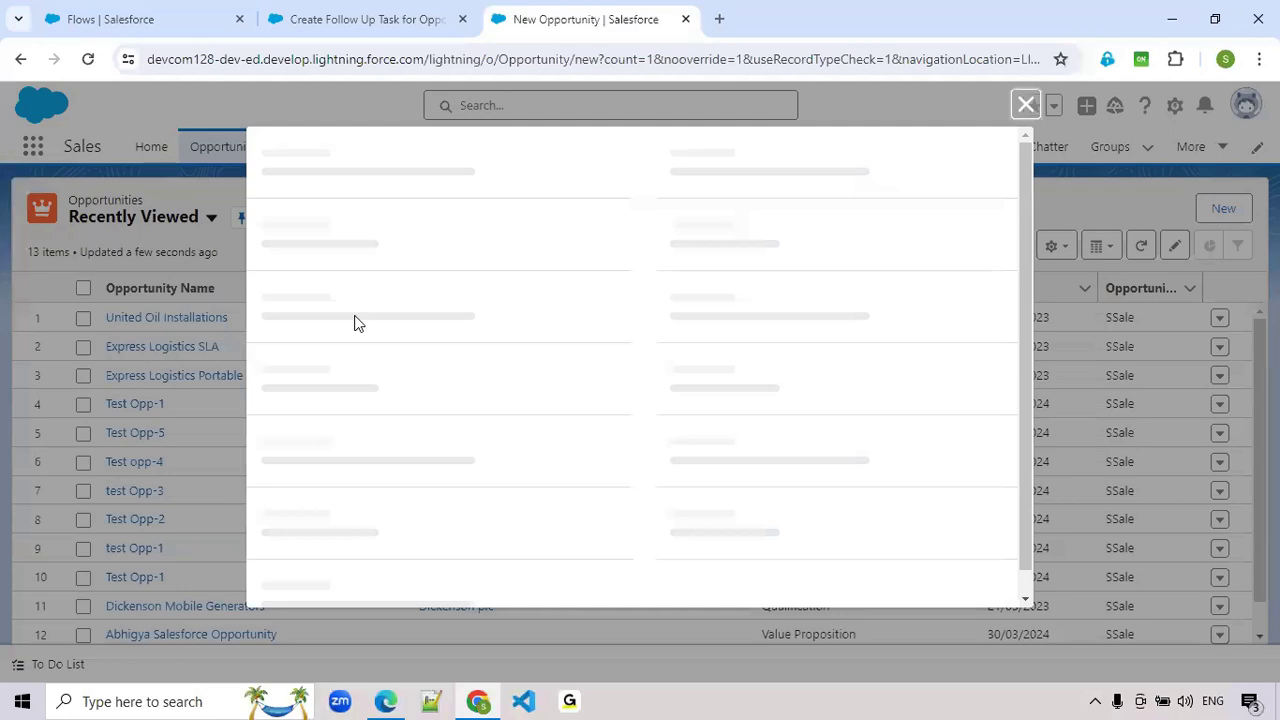
left_click(342, 418)
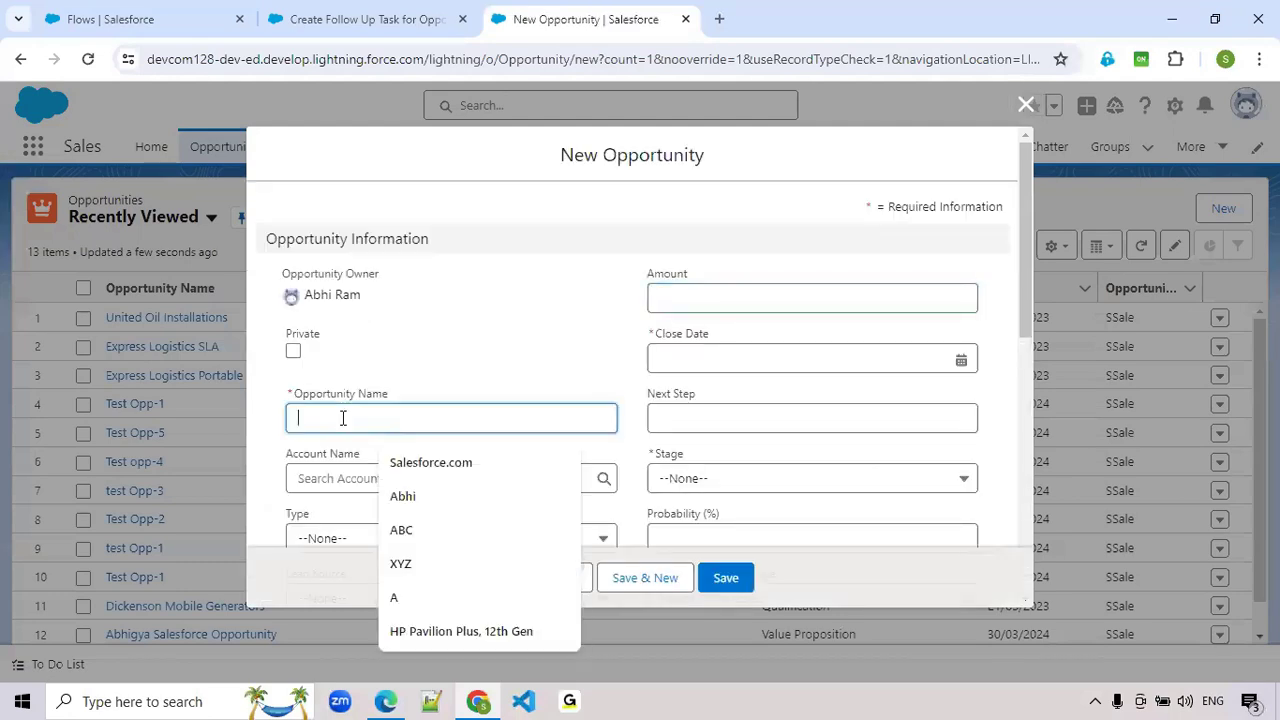
type("Test Customer")
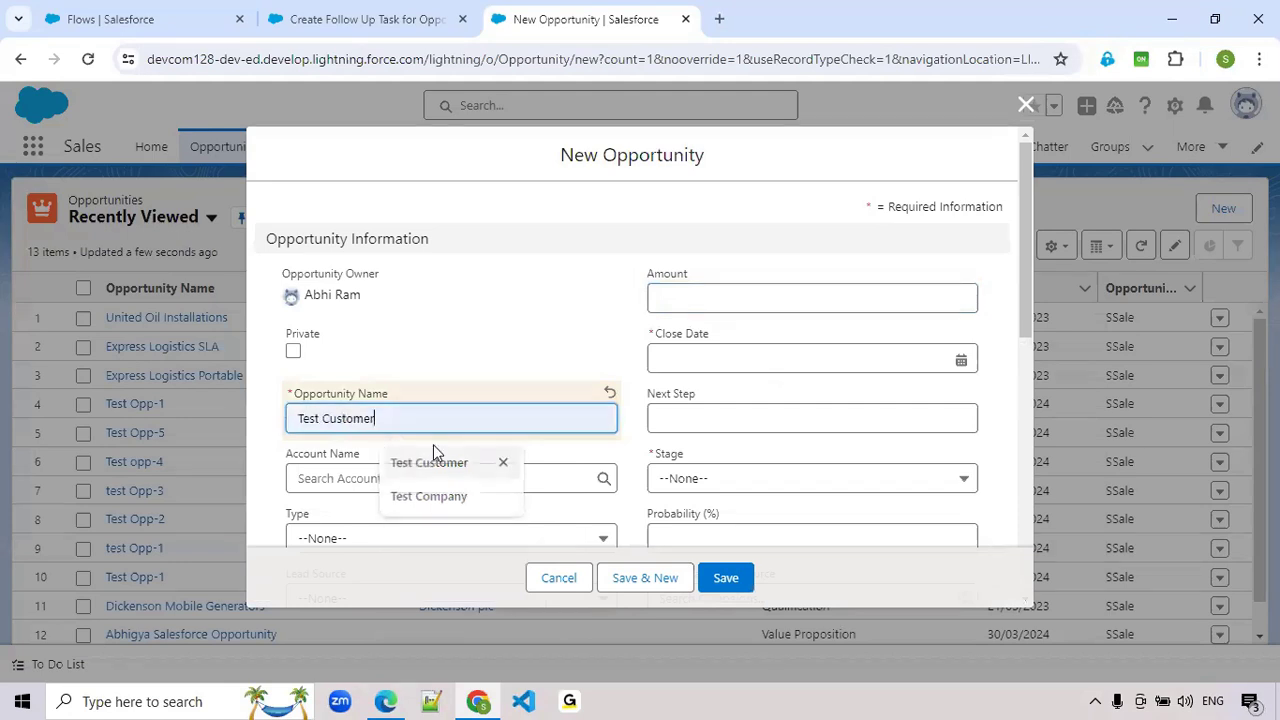
left_click(430, 460)
left_click(700, 355)
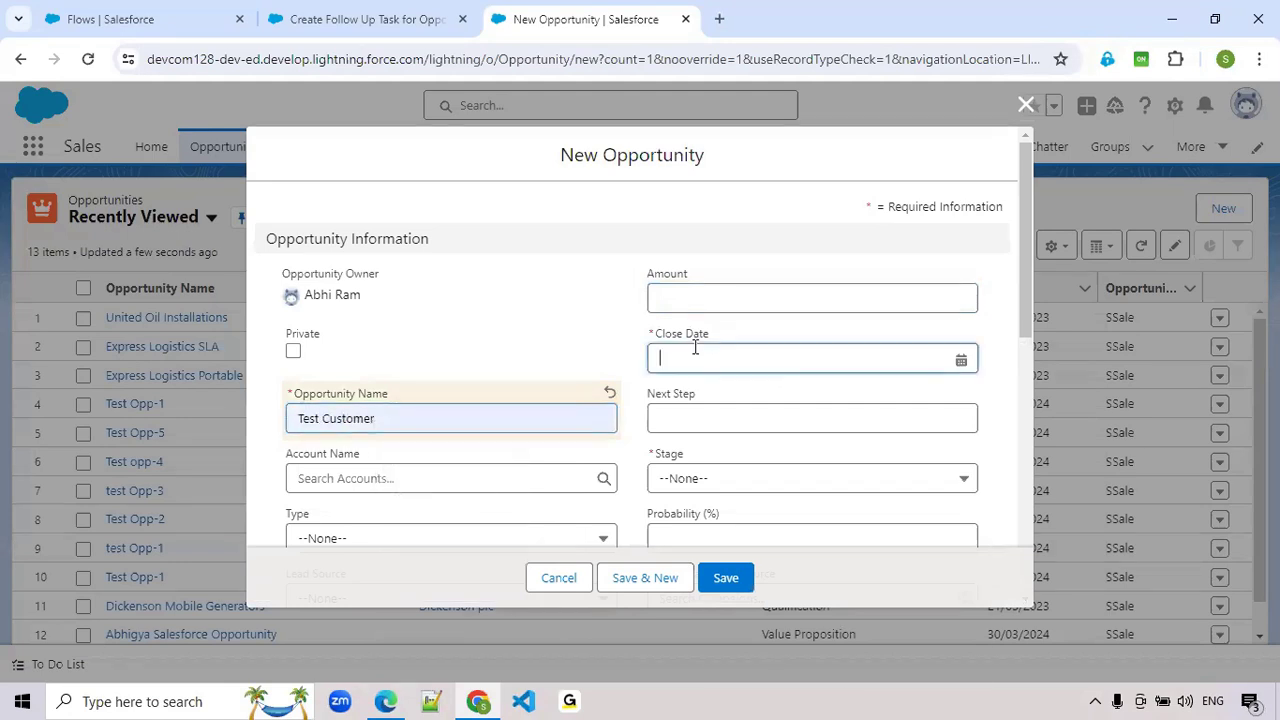
left_click(913, 613)
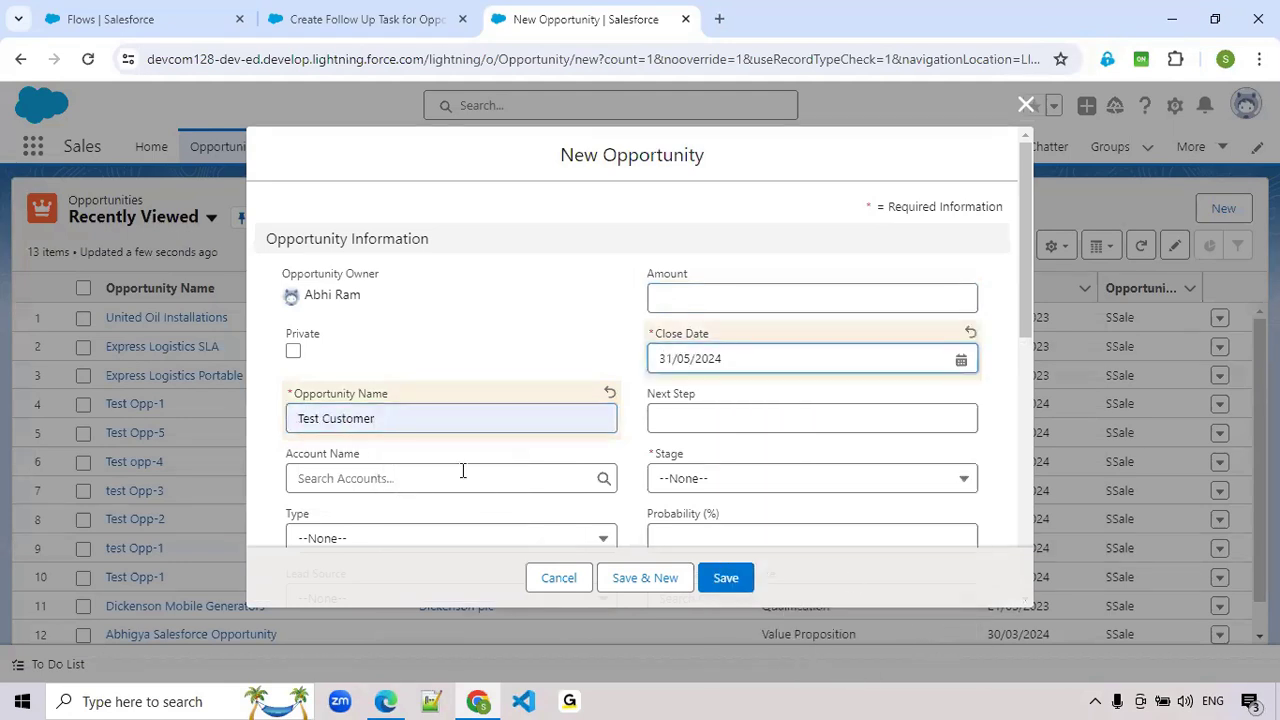
- Set the new opportunity's stage to Prospecting and save the record
scroll(464, 470, "down", 3)
scroll(591, 451, "up", 1)
left_click(733, 295)
left_click(676, 343)
left_click(723, 298)
left_click(714, 364)
left_click(731, 577)
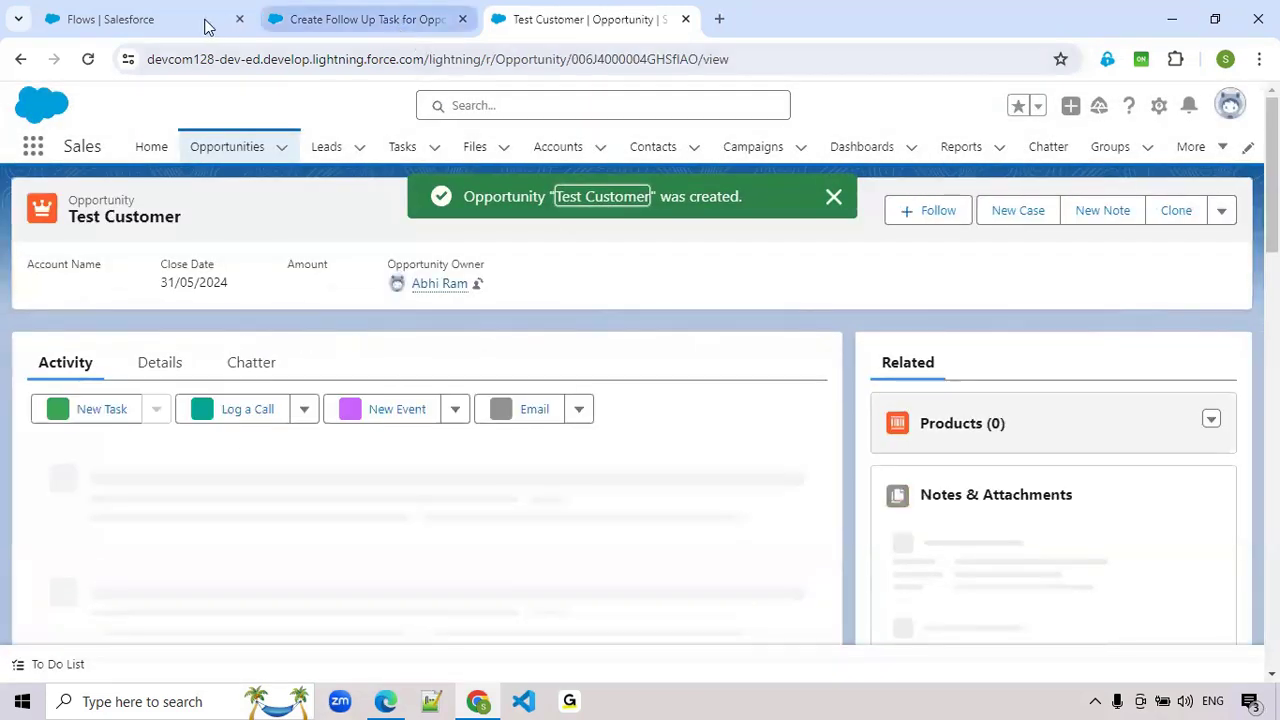
- Return to the flow and change the for_45thDay formula to {!$Flow.CurrentDate} so opportunities created today qualify
left_click(150, 19)
left_click(360, 18)
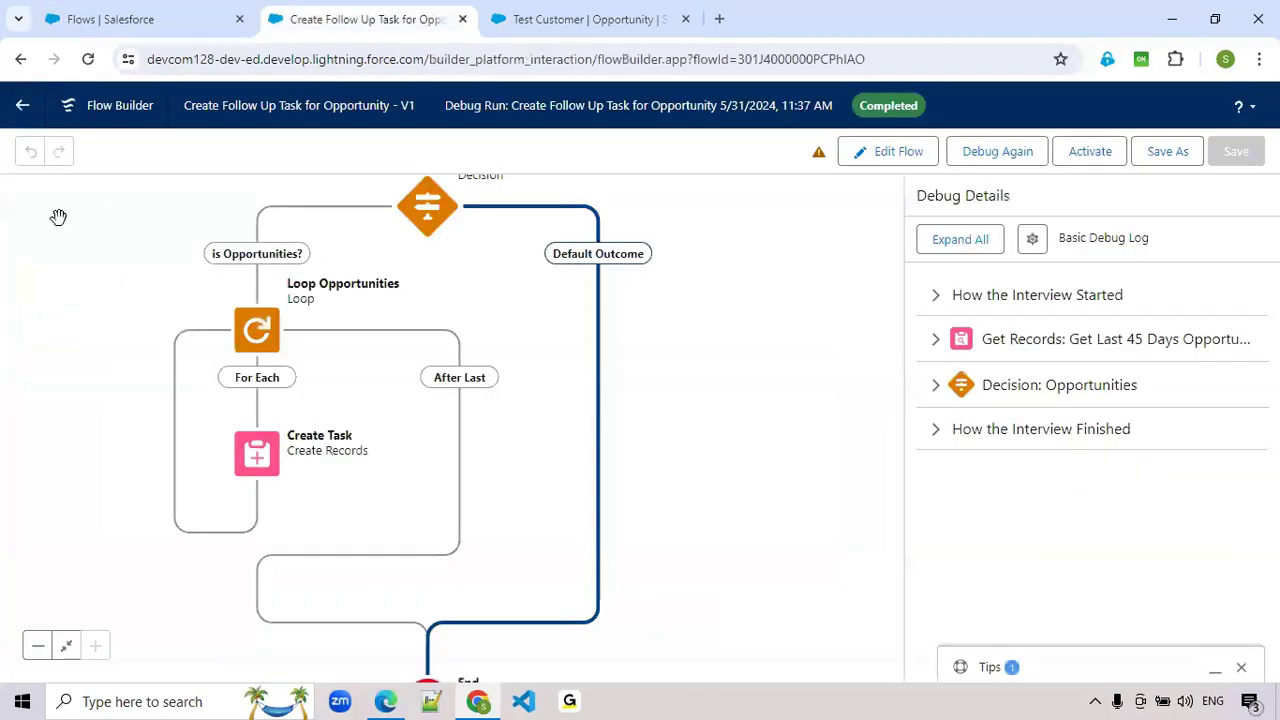
left_click(897, 151)
left_click(30, 153)
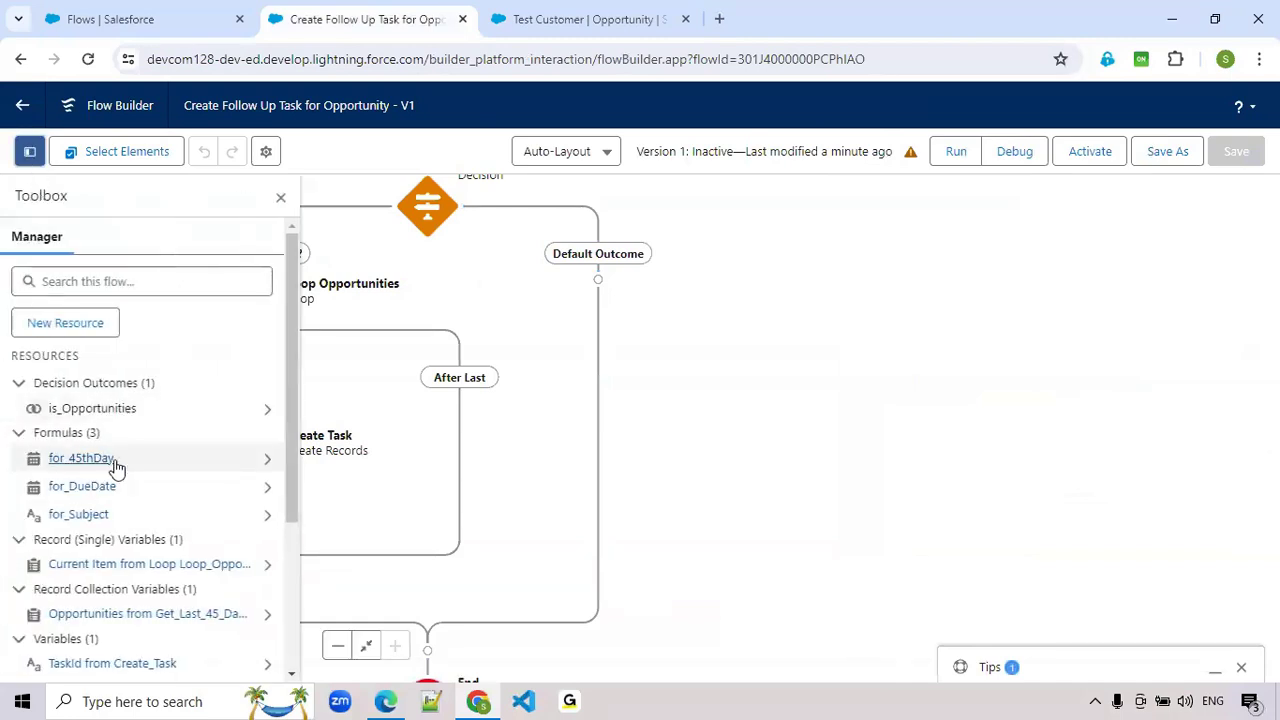
left_click(268, 460)
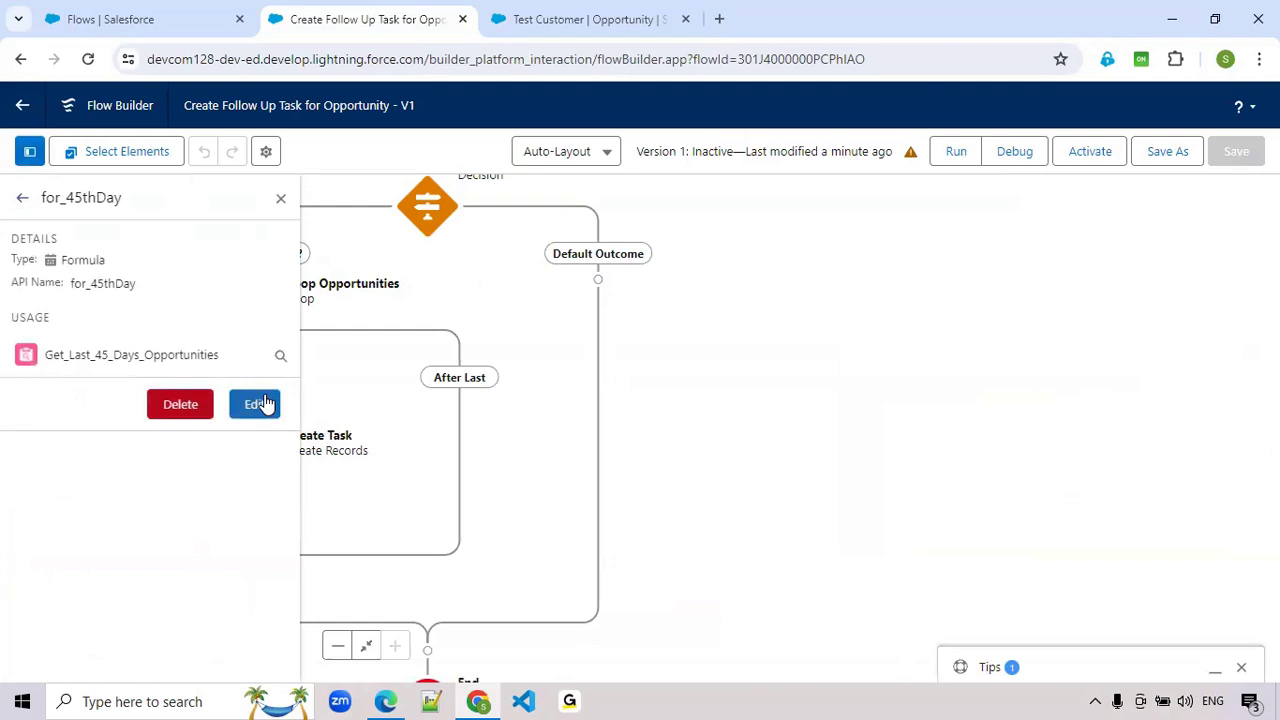
left_click(256, 404)
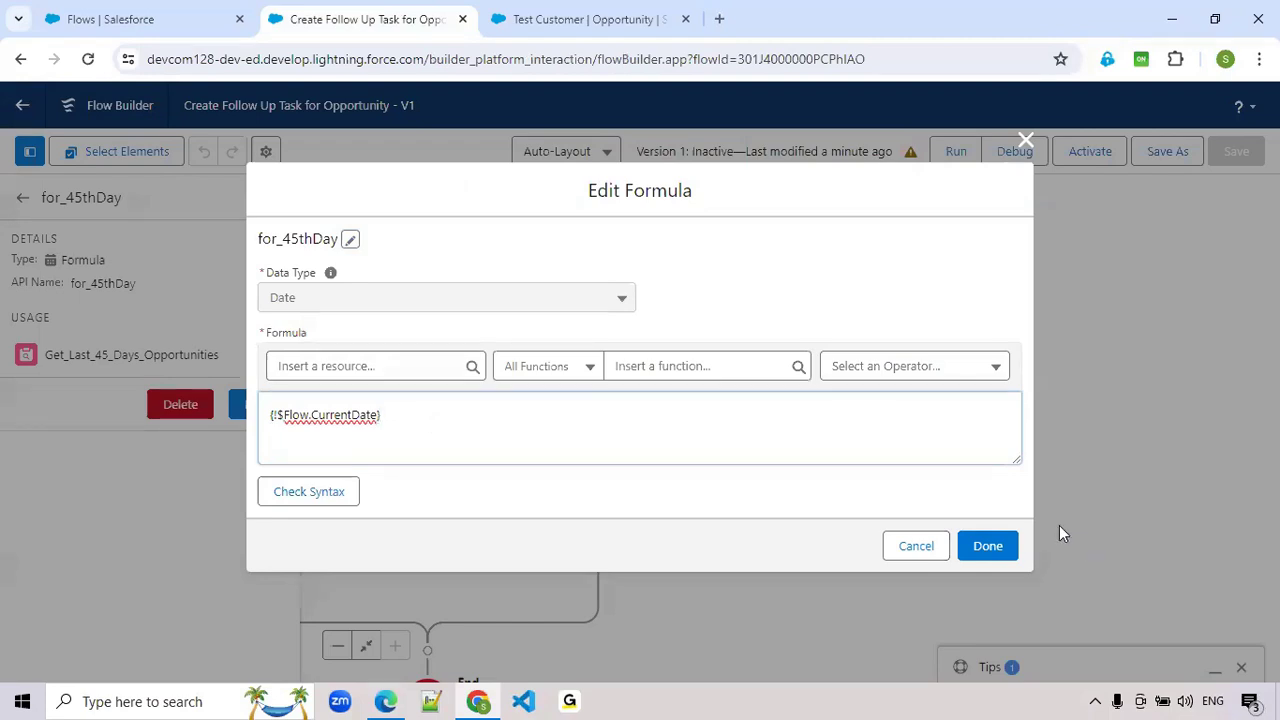
left_click(993, 547)
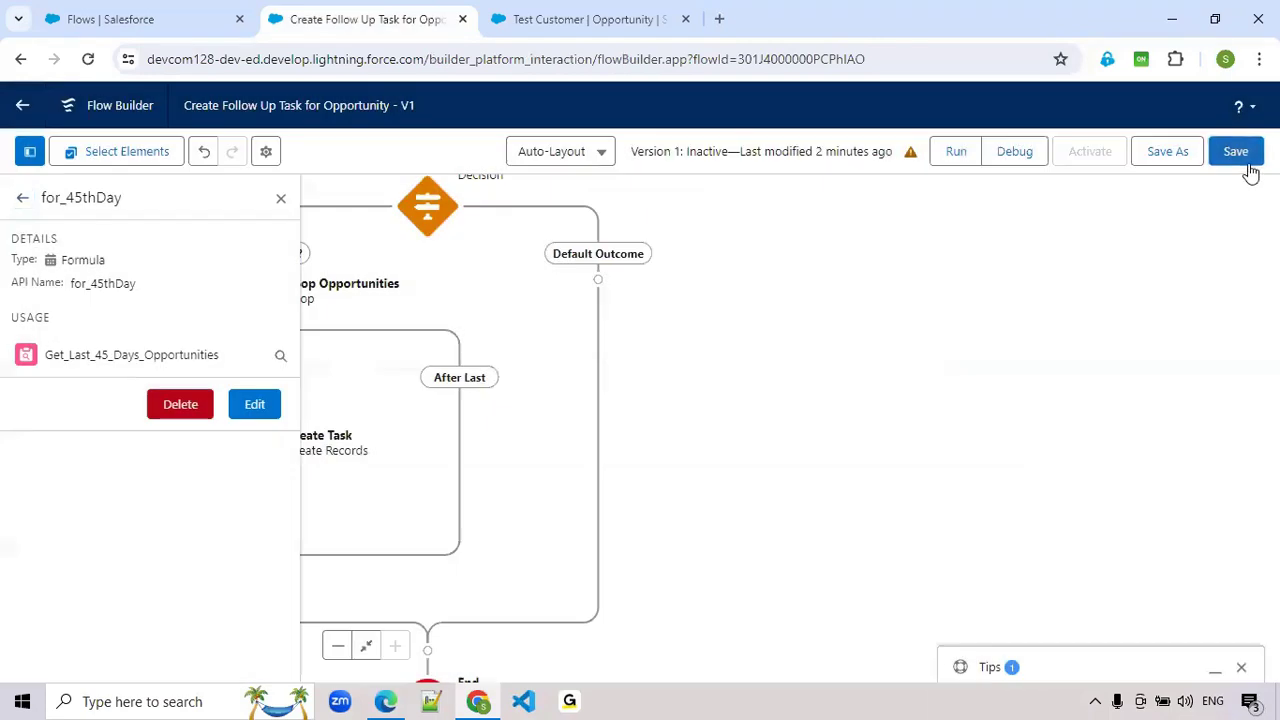
- Save the flow and run a debug with rollback mode off
left_click(1238, 155)
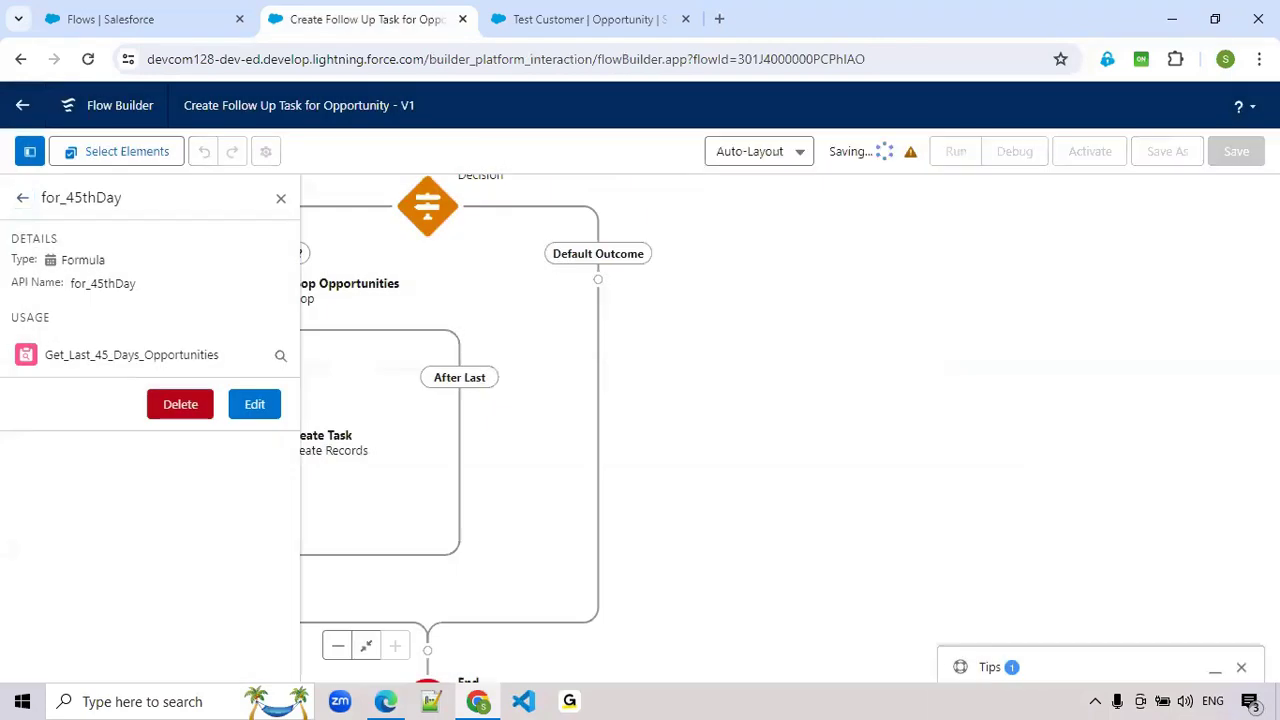
left_click(1014, 151)
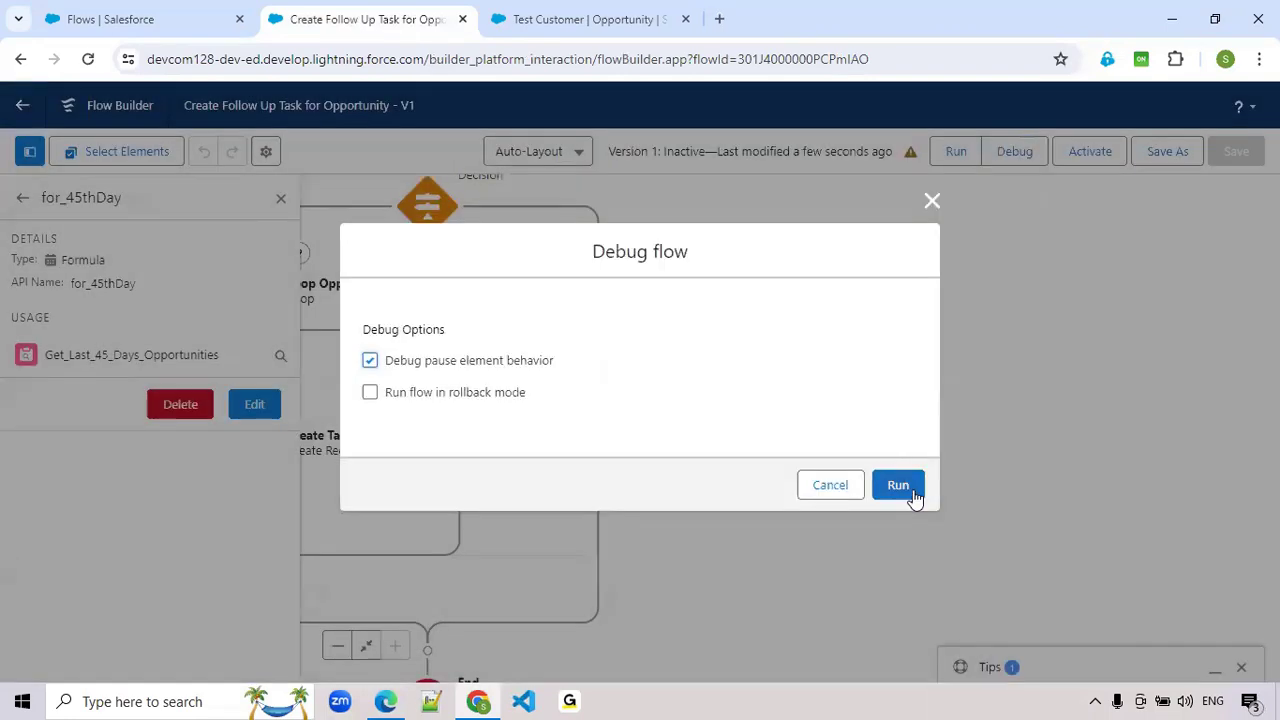
left_click(911, 490)
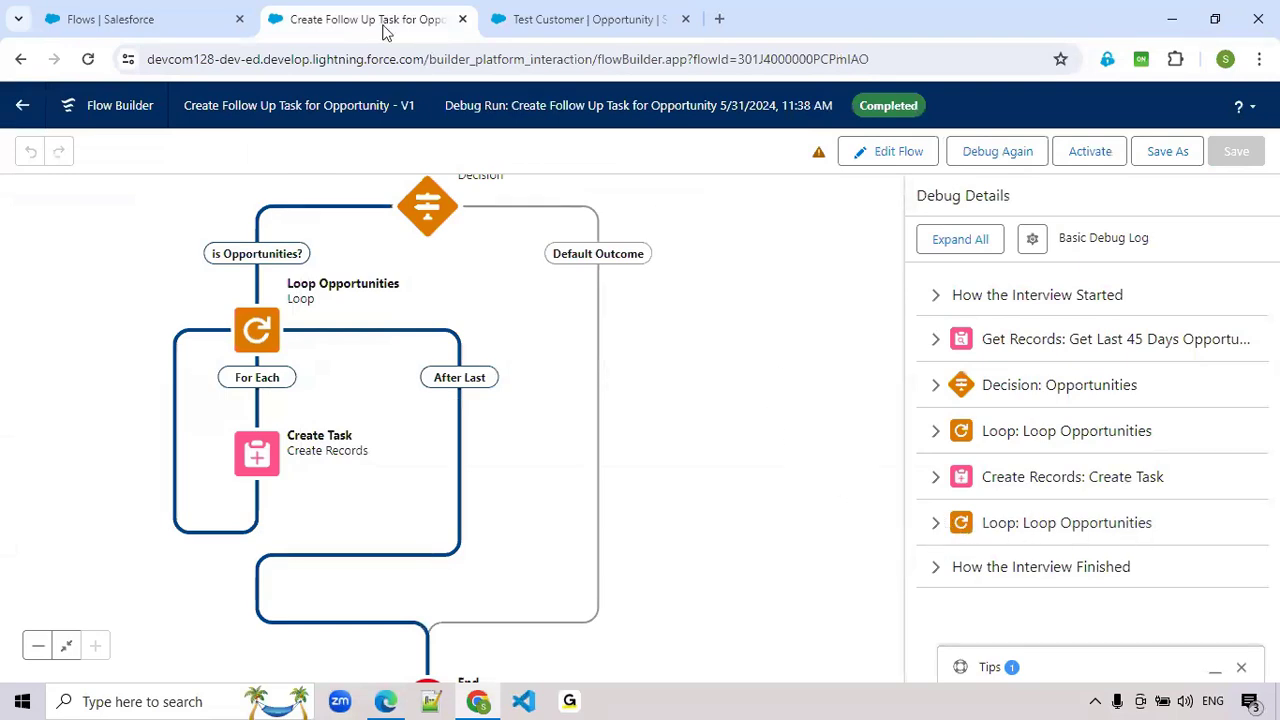
- Reload the Test Customer opportunity and check its upcoming activities for the follow-up task and due date
left_click(562, 25)
scroll(976, 516, "down", 1)
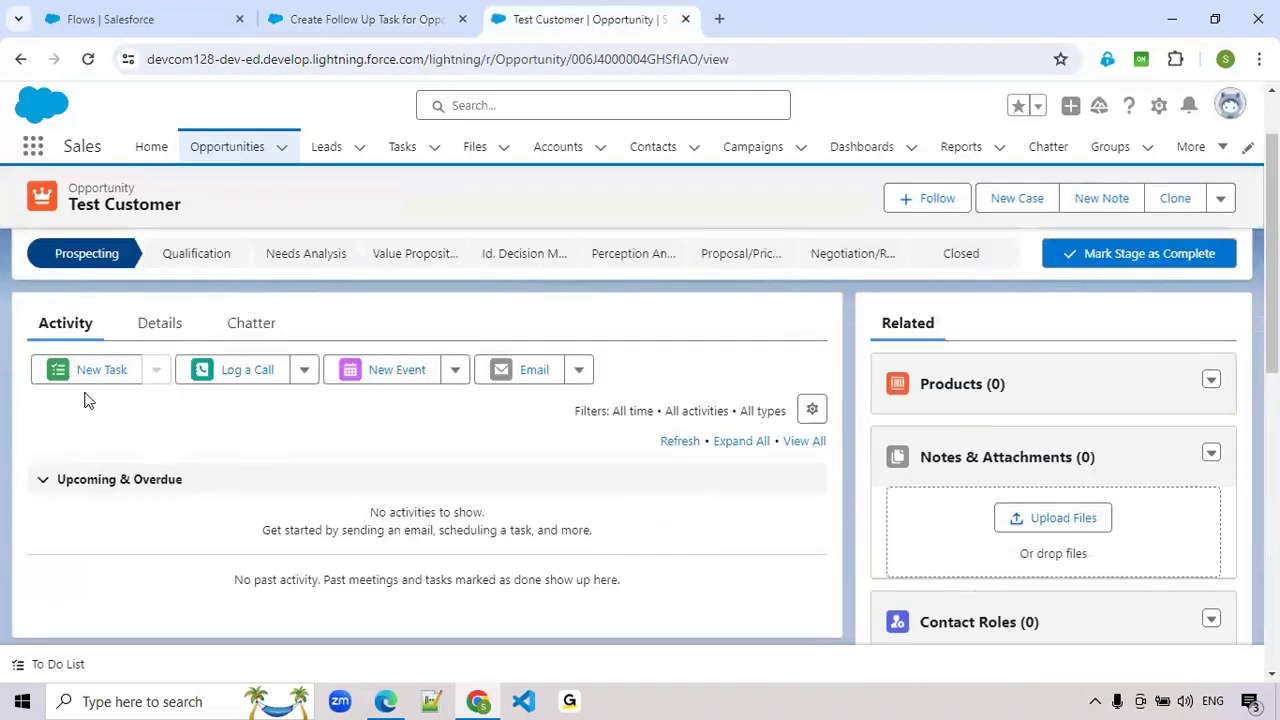
left_click(88, 59)
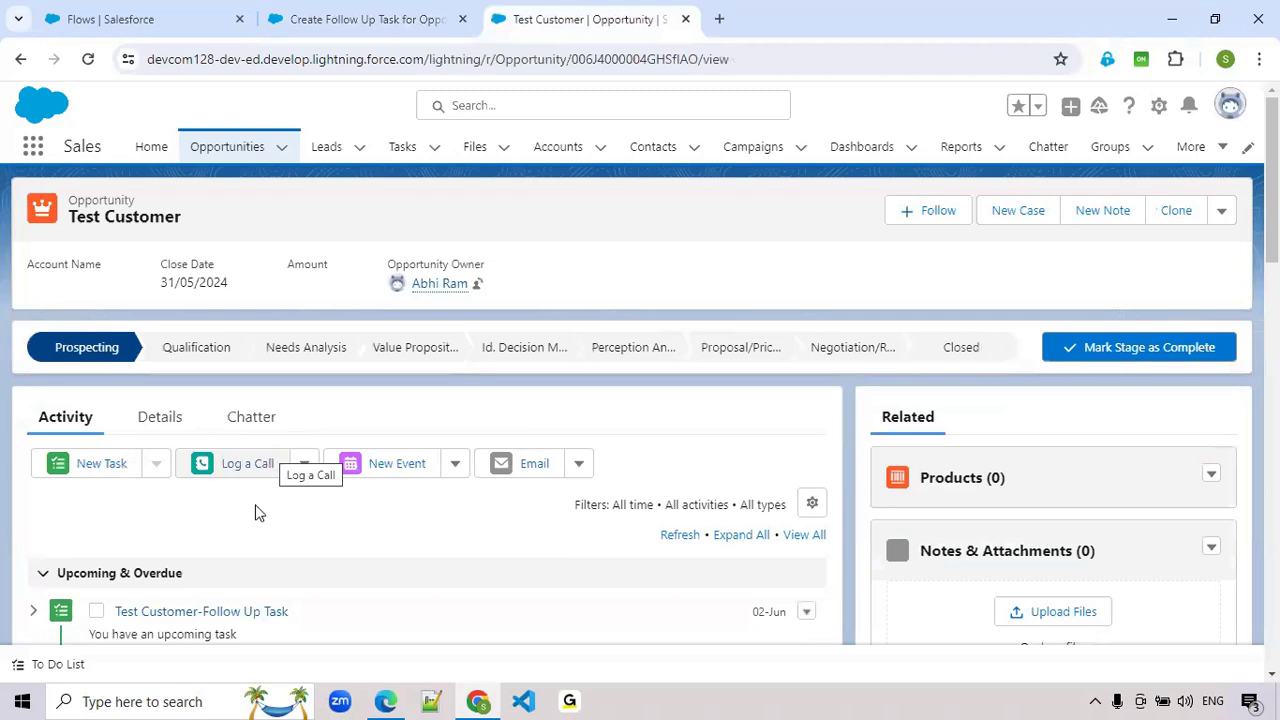
scroll(167, 543, "down", 1)
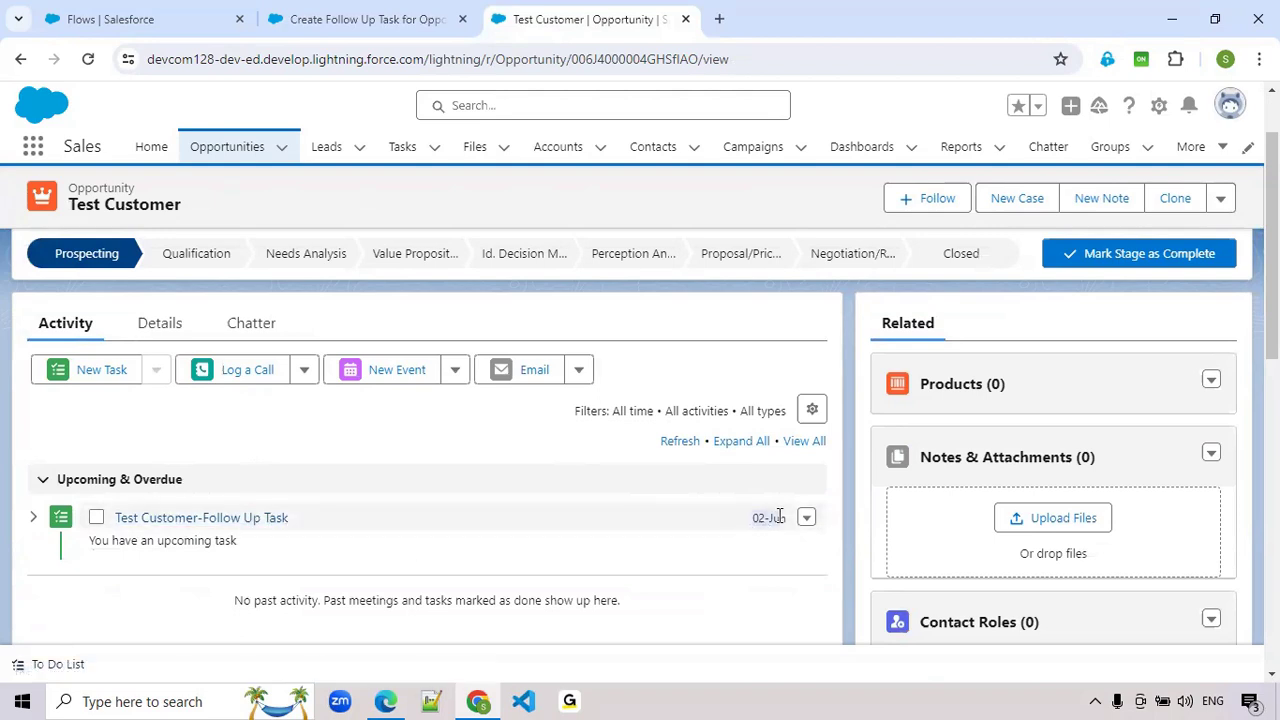
- Reopen the flow's debug options, review the rollback mode setting and cancel without running
left_click(388, 19)
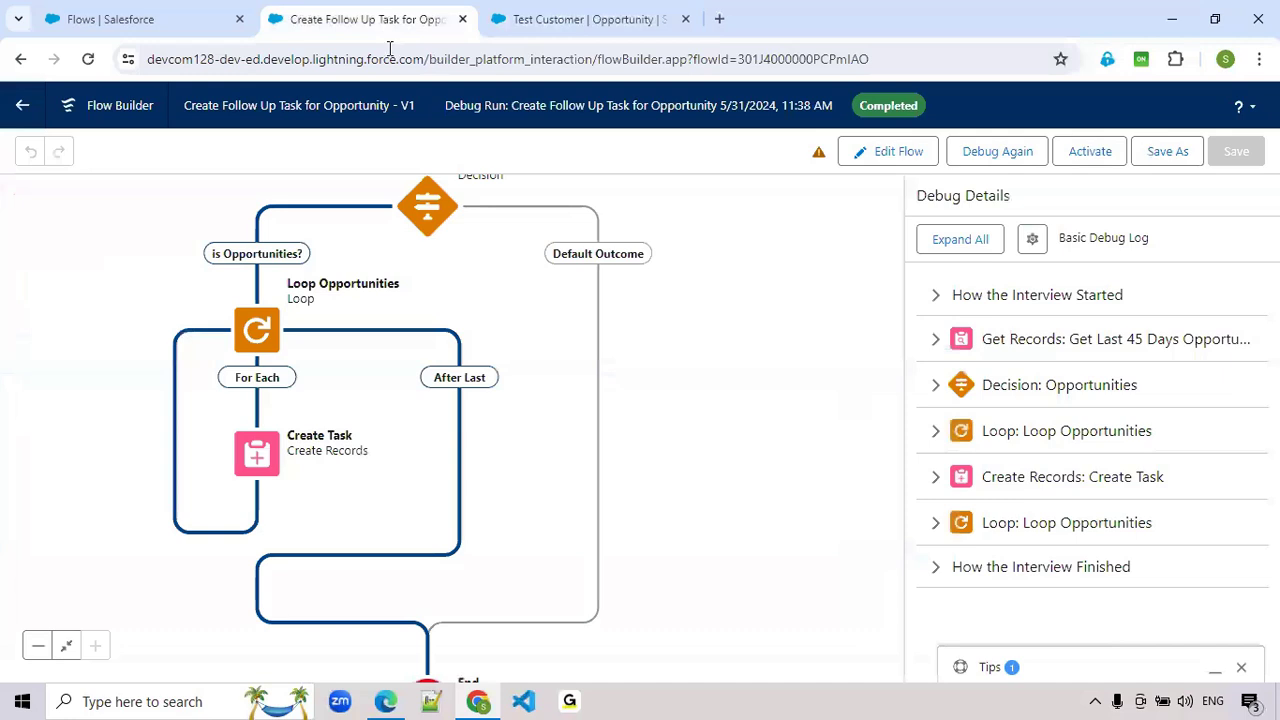
left_click(986, 154)
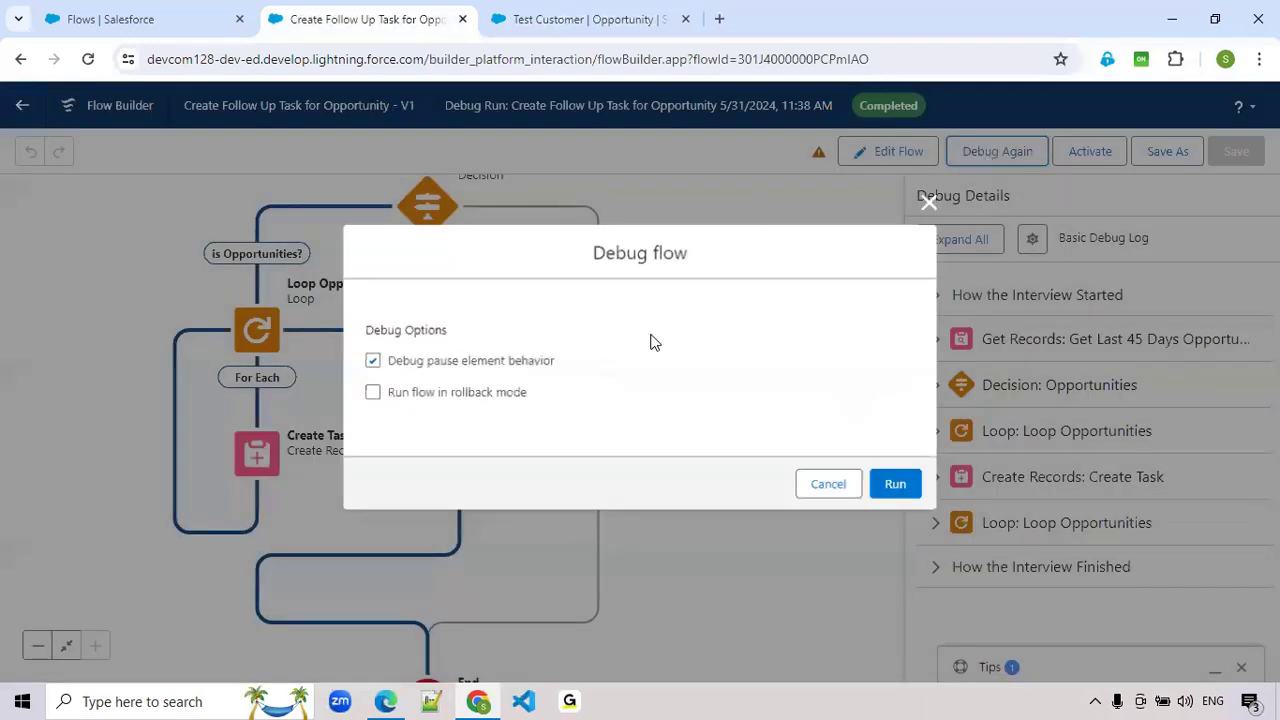
left_click(403, 394)
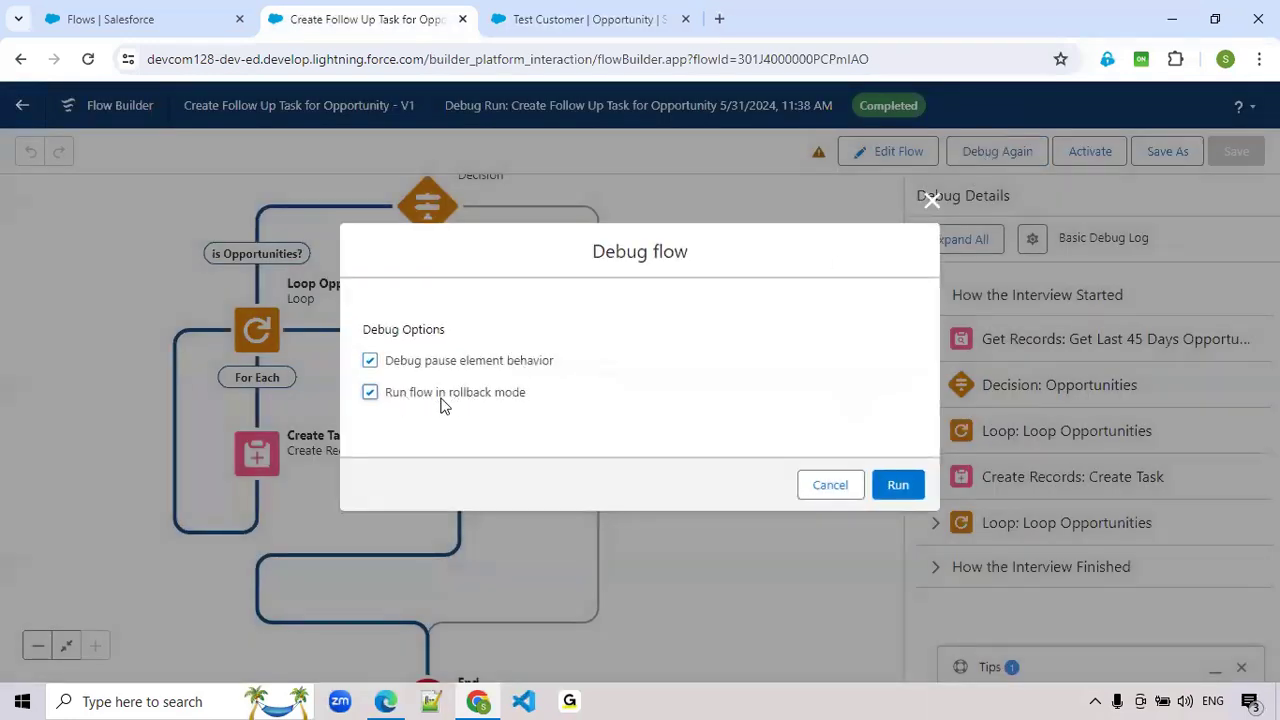
left_click(445, 403)
left_click(832, 490)
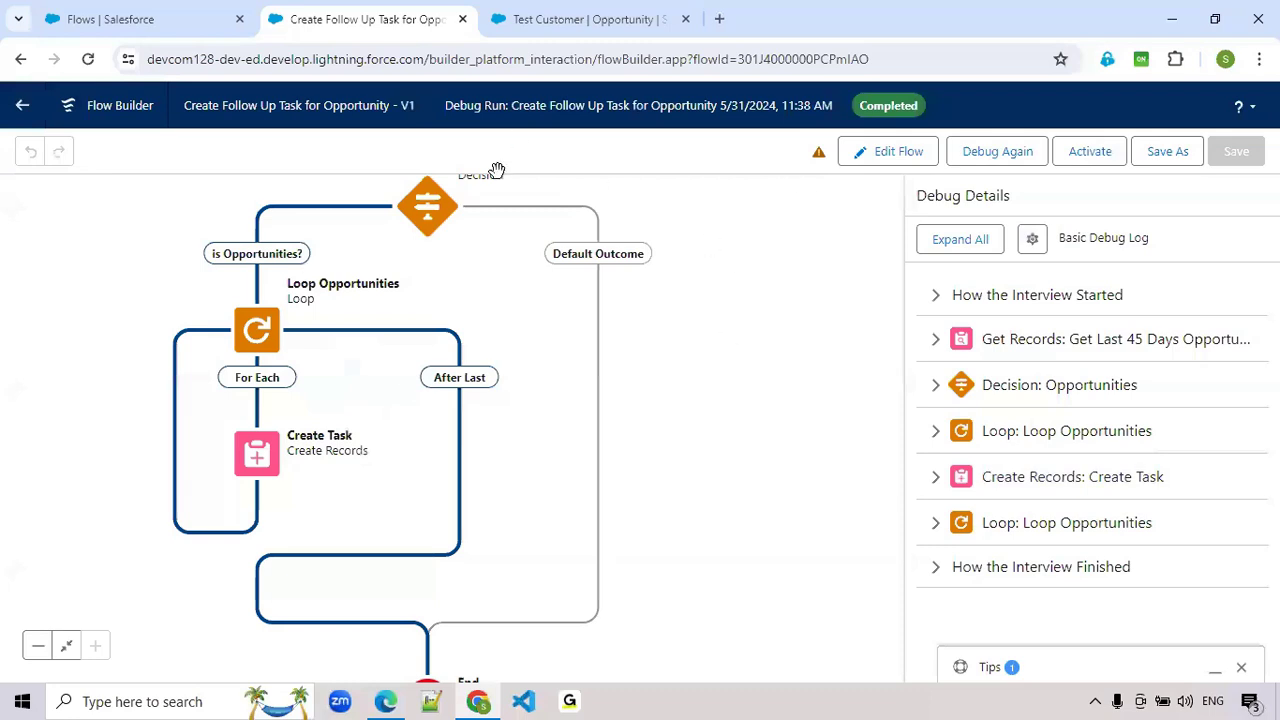
- Return to editing the flow and set the for_45thDay formula to {!$Flow.CurrentDate}-45
left_click(898, 155)
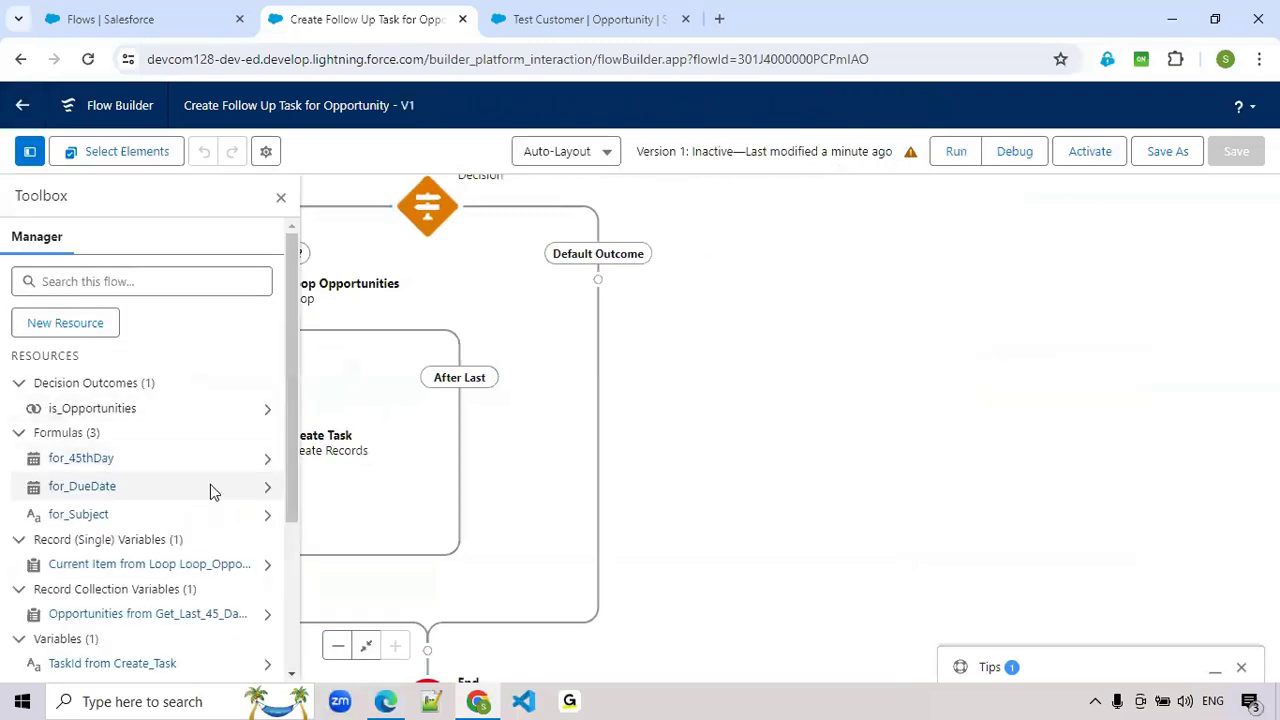
left_click(273, 462)
left_click(253, 404)
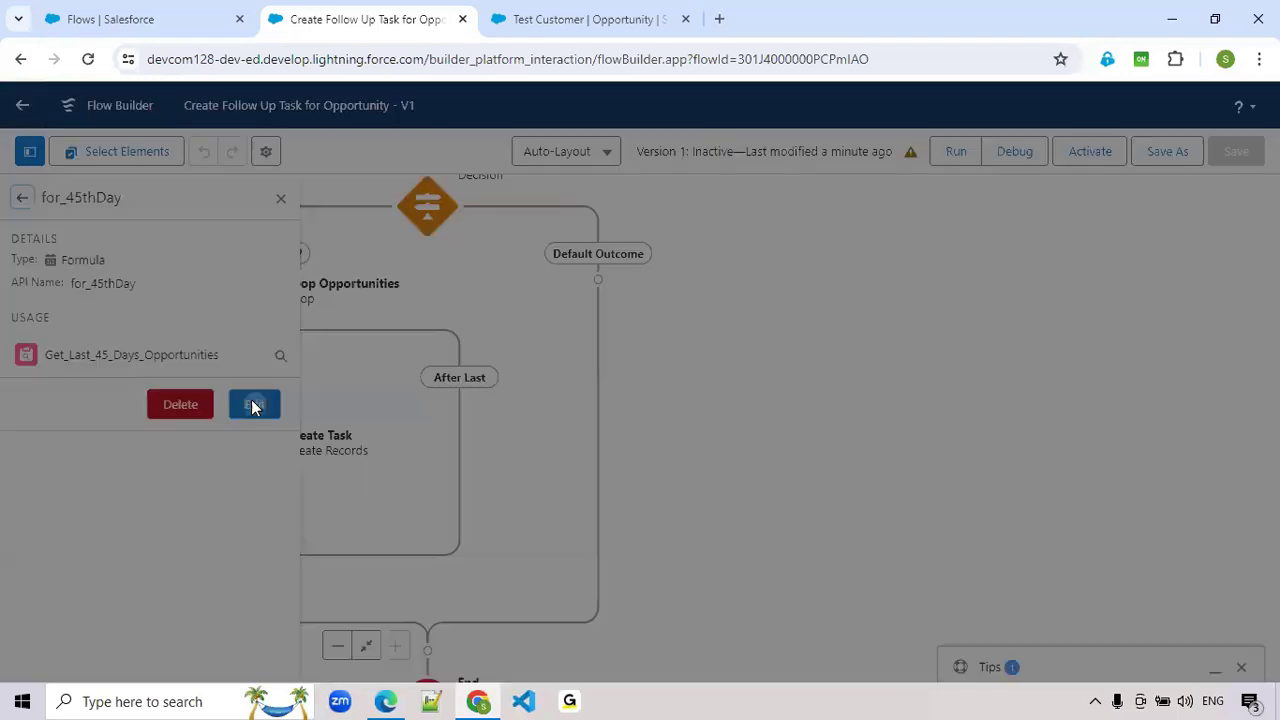
left_click(451, 427)
type("-45")
left_click(988, 548)
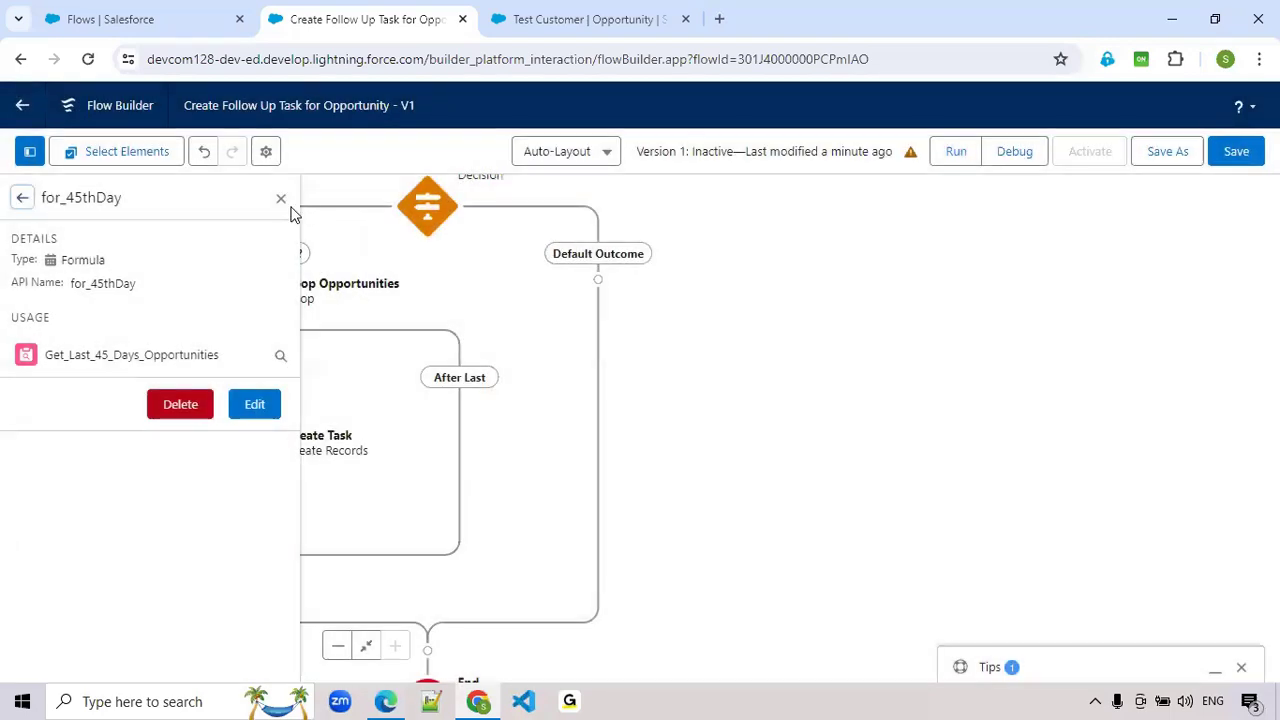
- Close the resource details, then save and activate the flow
left_click(281, 198)
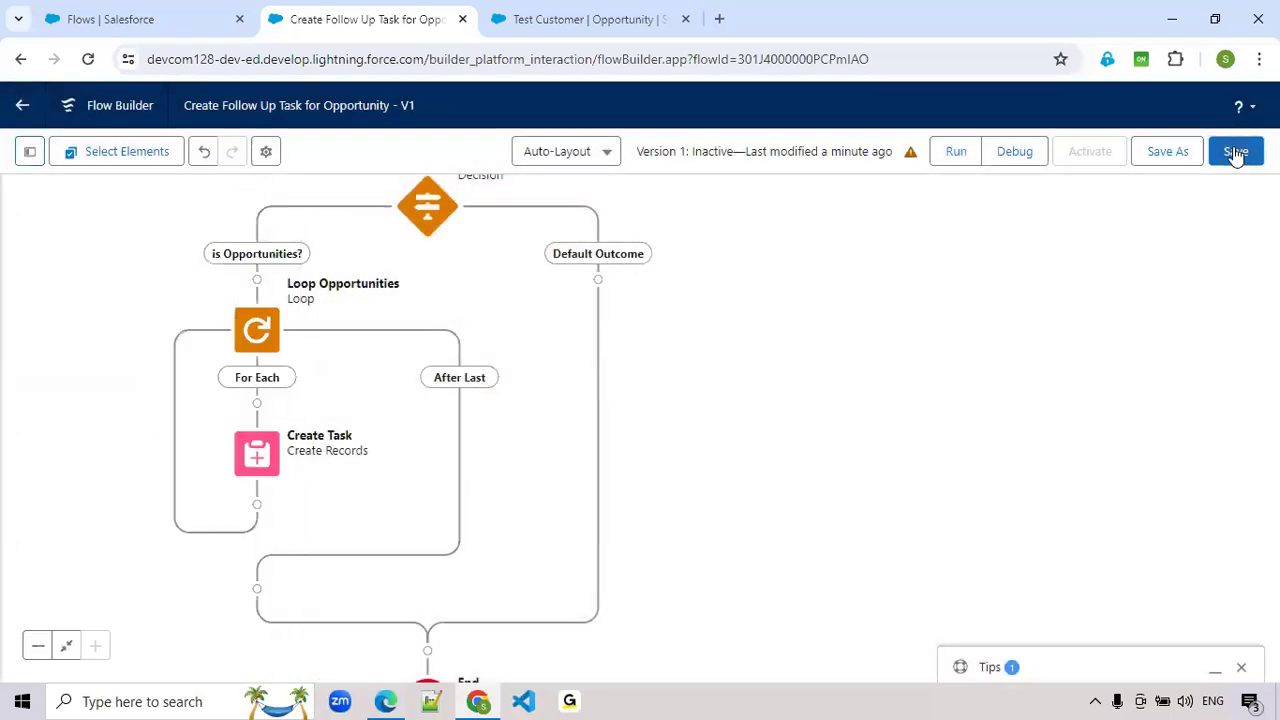
left_click(1236, 153)
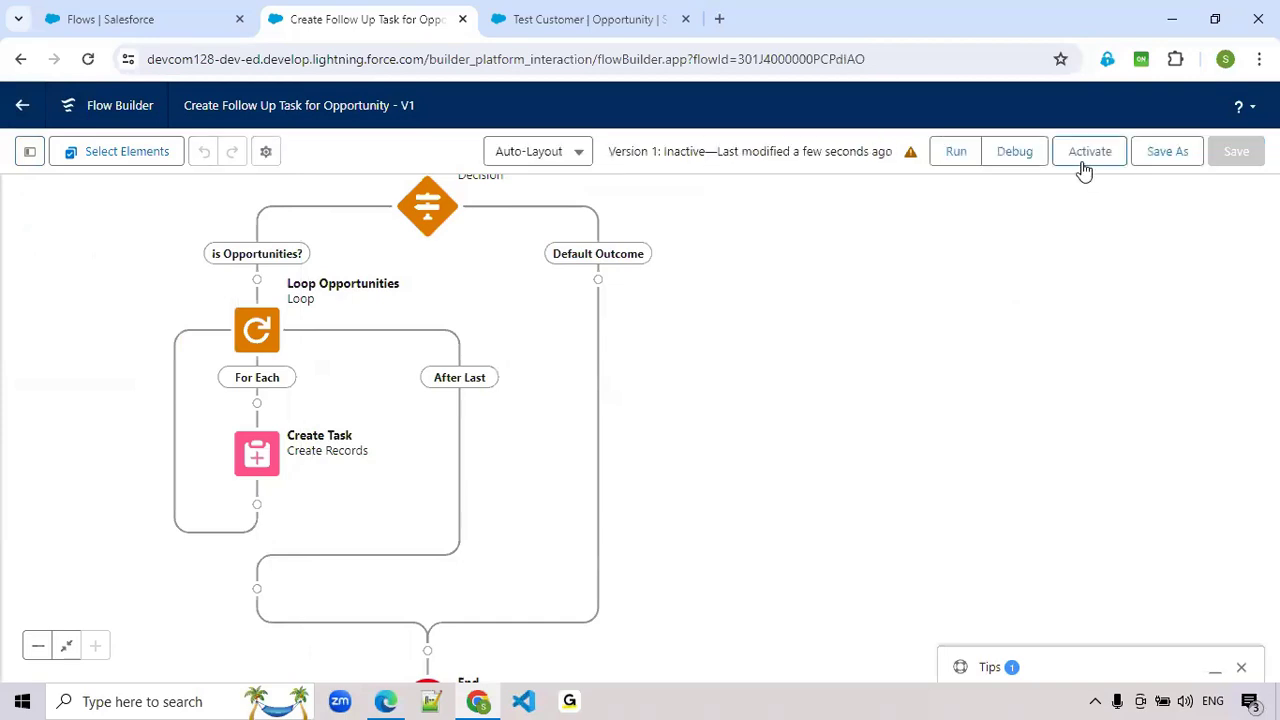
left_click(1089, 160)
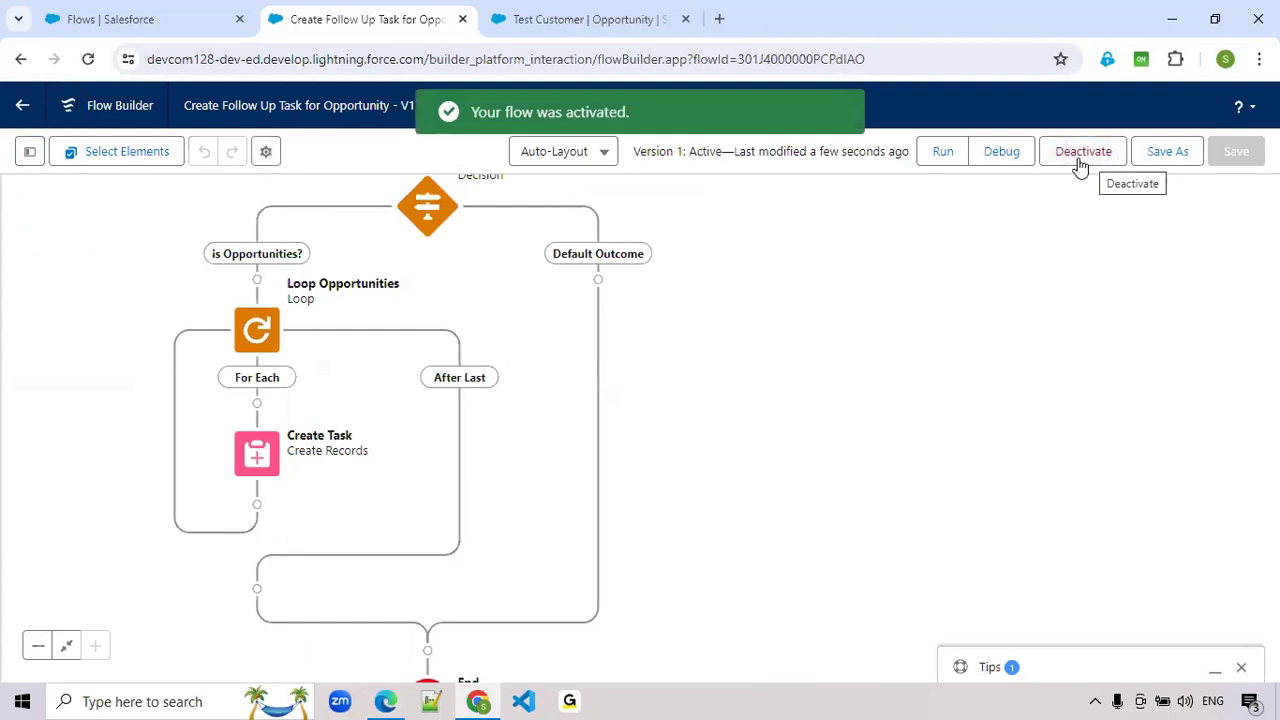
left_click_drag(914, 486, 1004, 546)
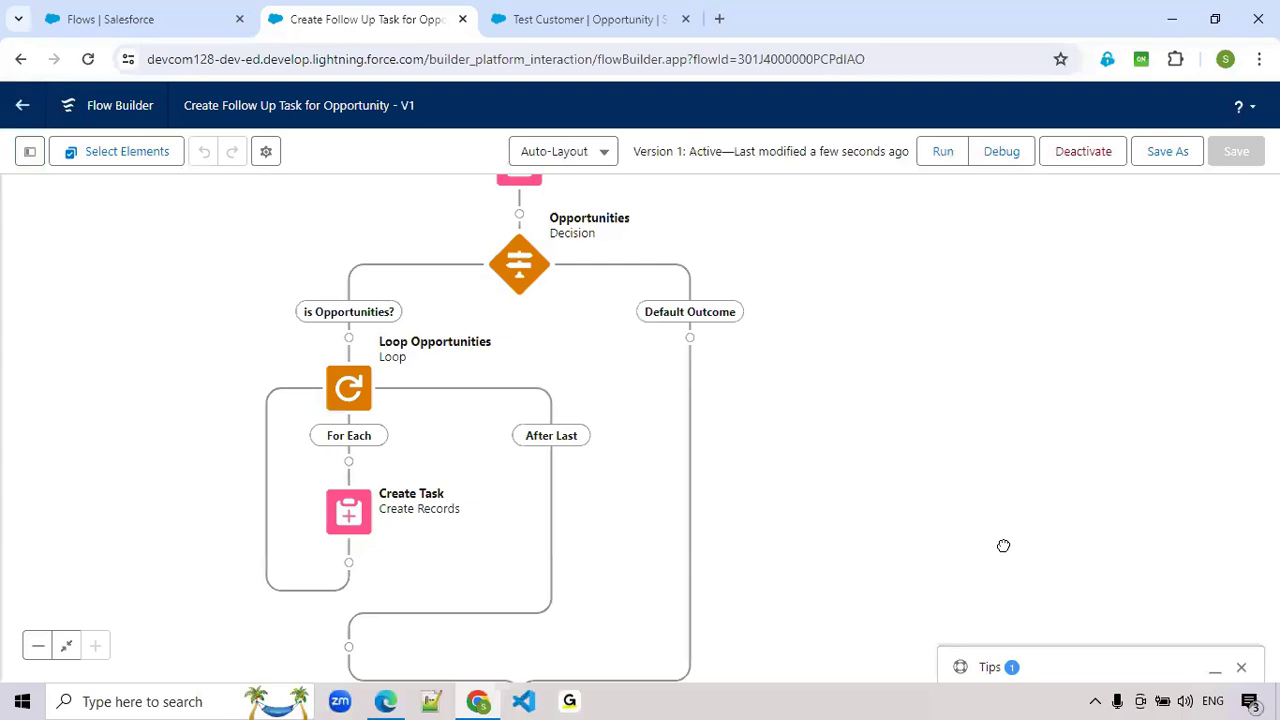
left_click_drag(1003, 546, 959, 583)
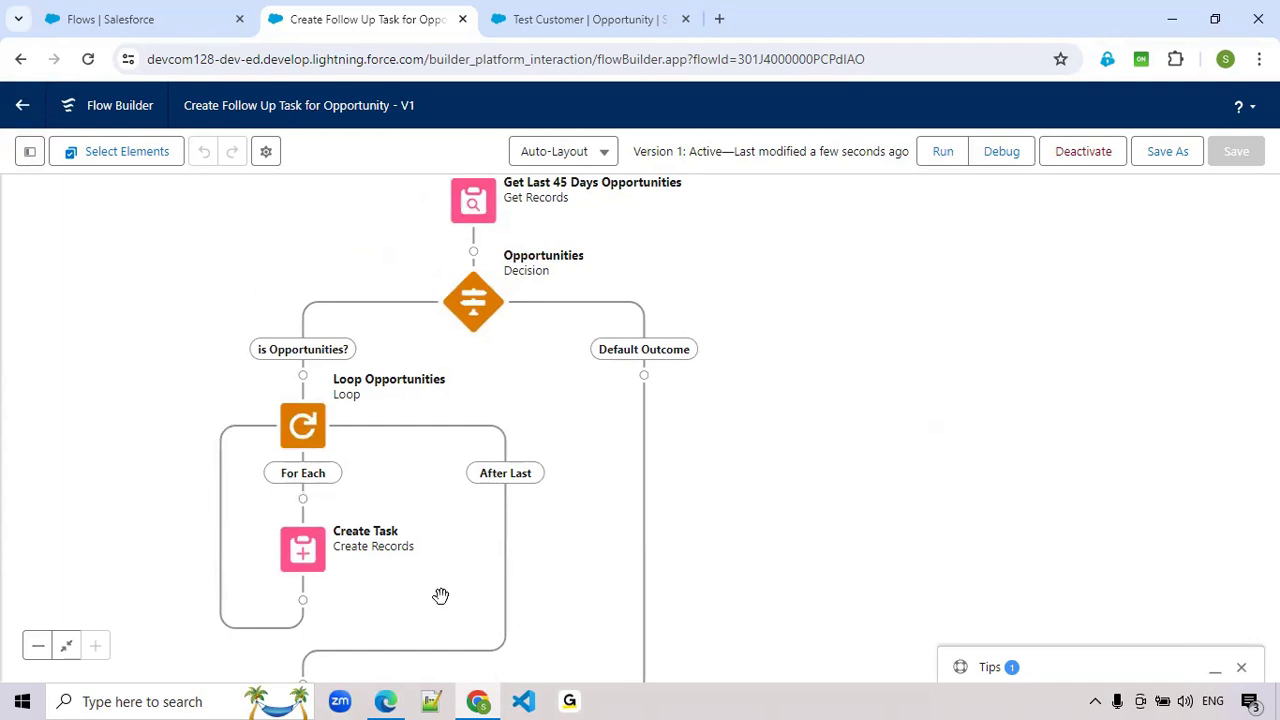
left_click_drag(934, 534, 980, 409)
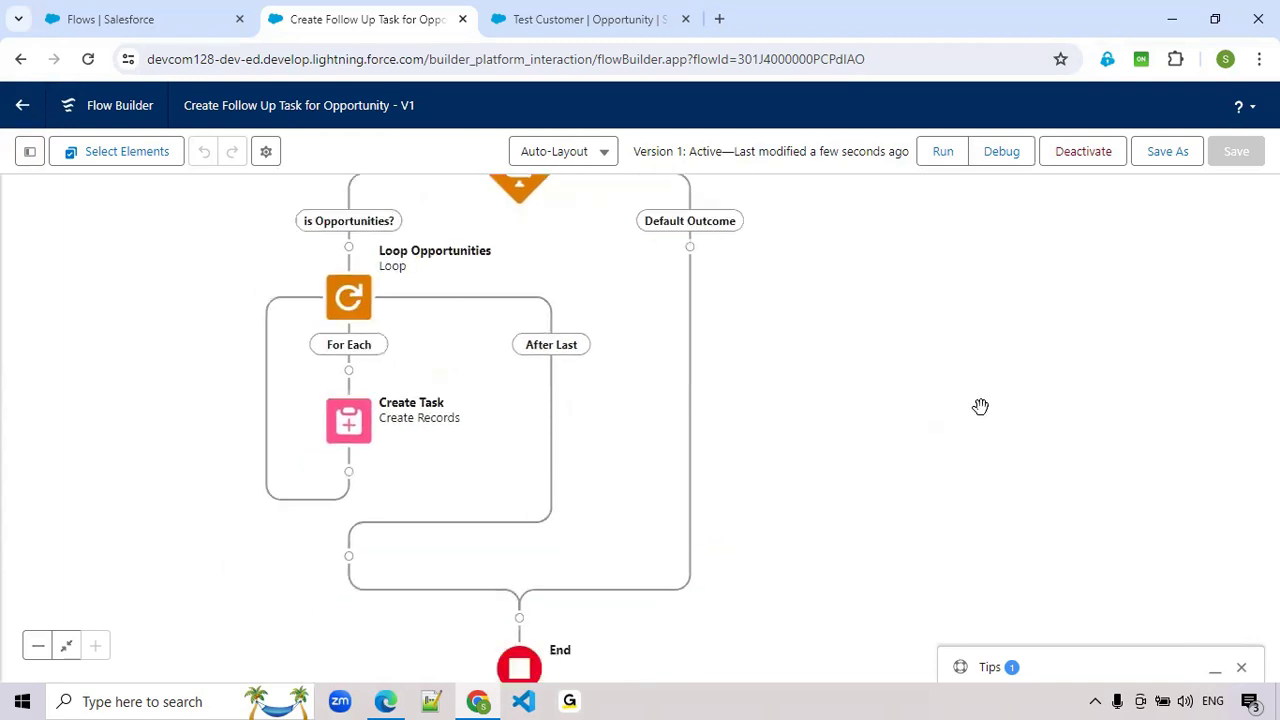